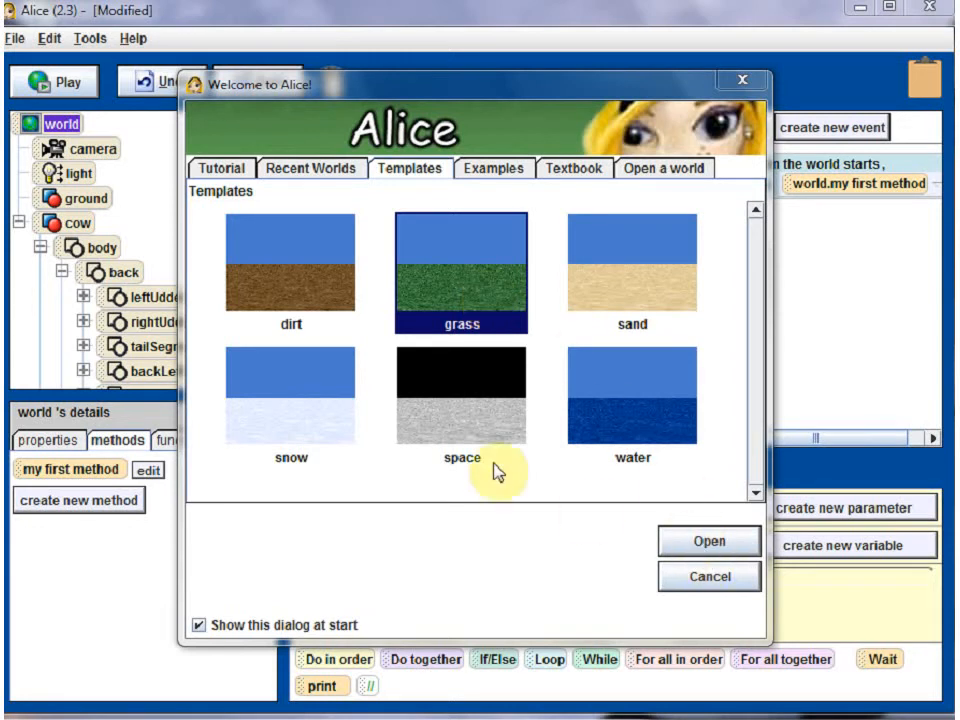
Create a new world from the grass template and add a Cow from the Animals gallery to the scene.
left_click(705, 543)
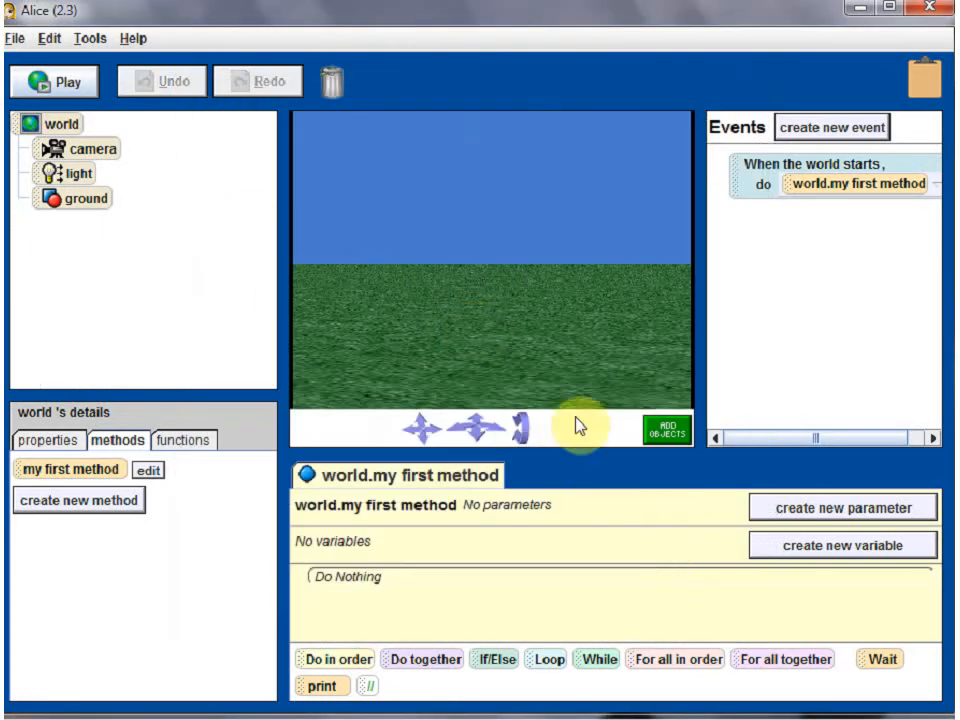
left_click(668, 432)
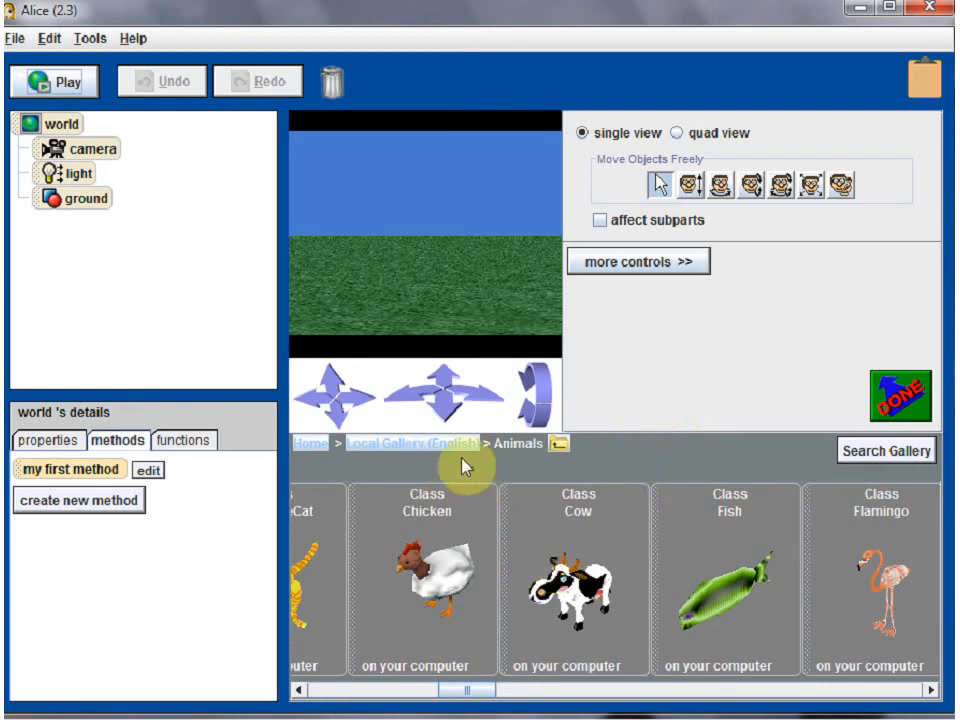
left_click(570, 608)
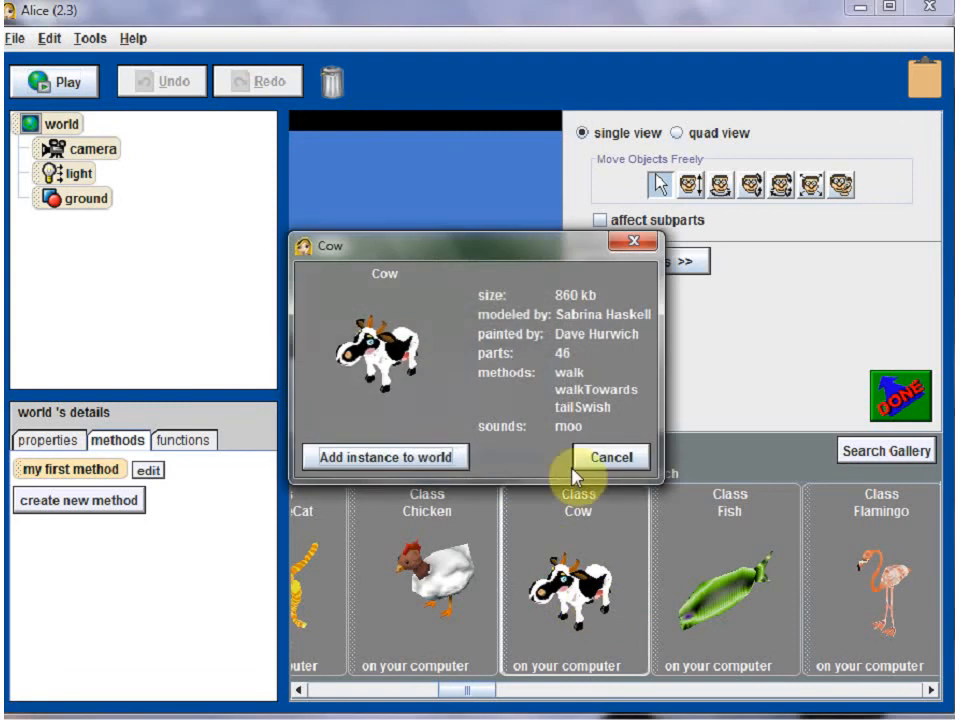
left_click(440, 459)
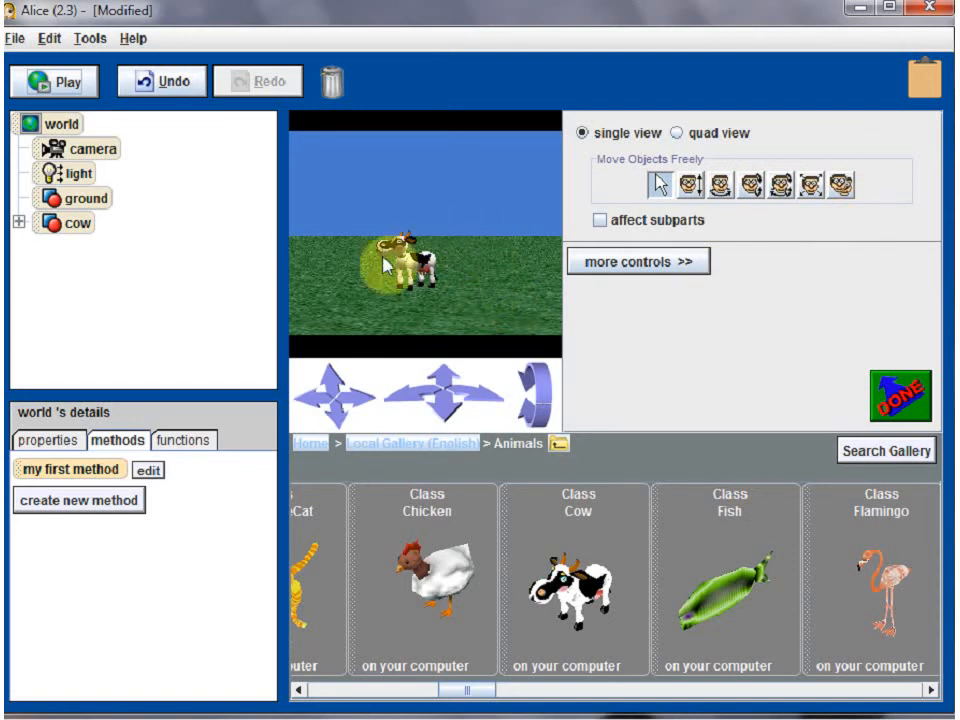
left_click(897, 404)
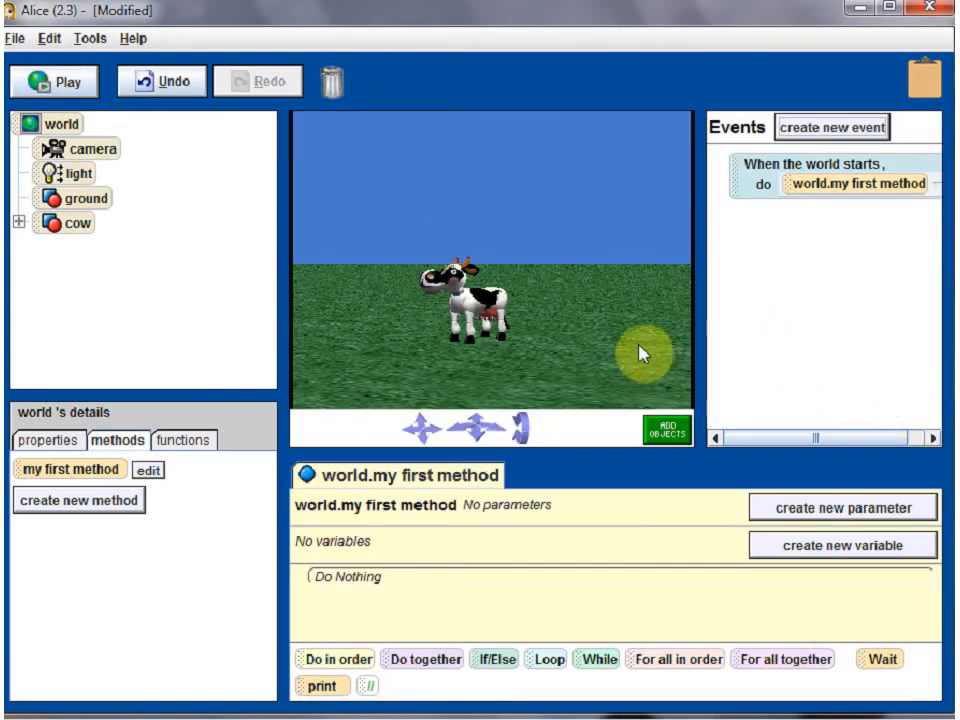
Compare selecting the whole cow with selecting only its body by picking it repeatedly in the scene.
left_click(483, 310)
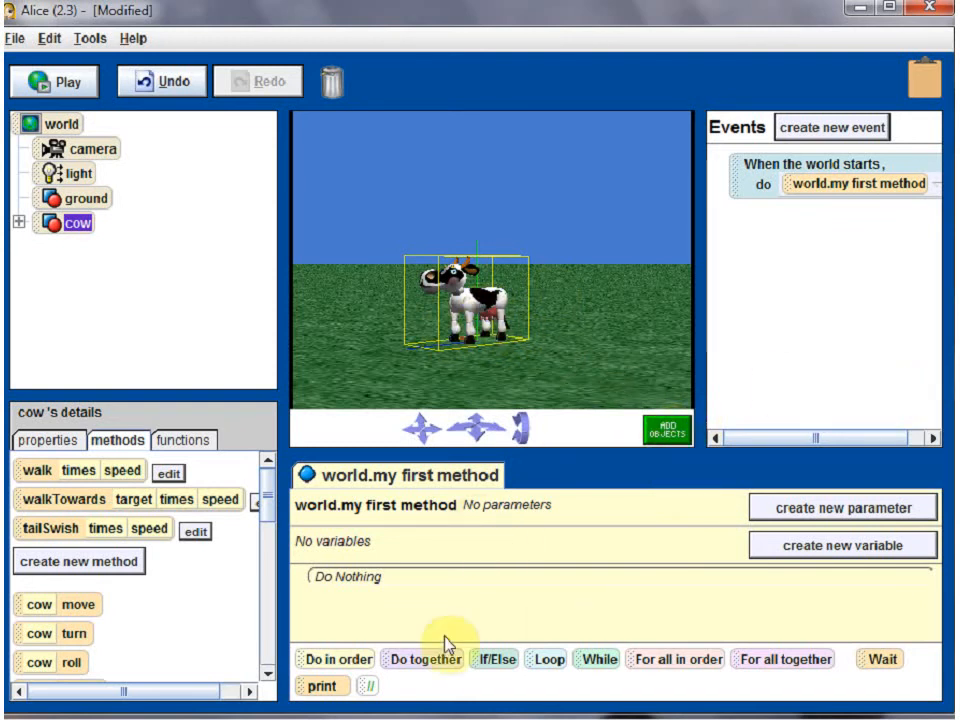
left_click(484, 310)
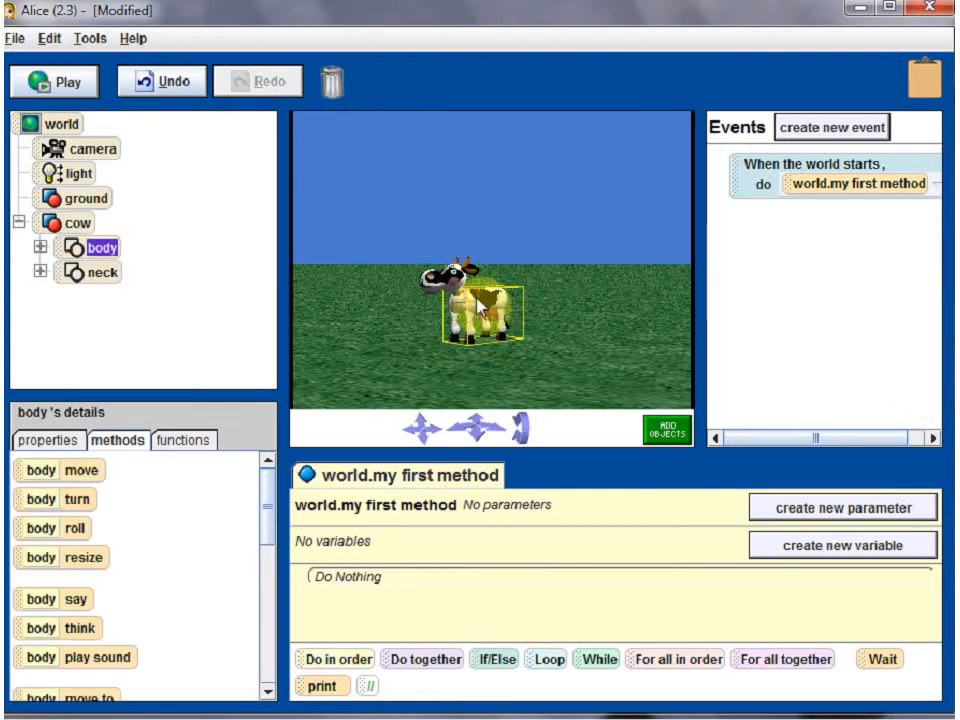
left_click(485, 311)
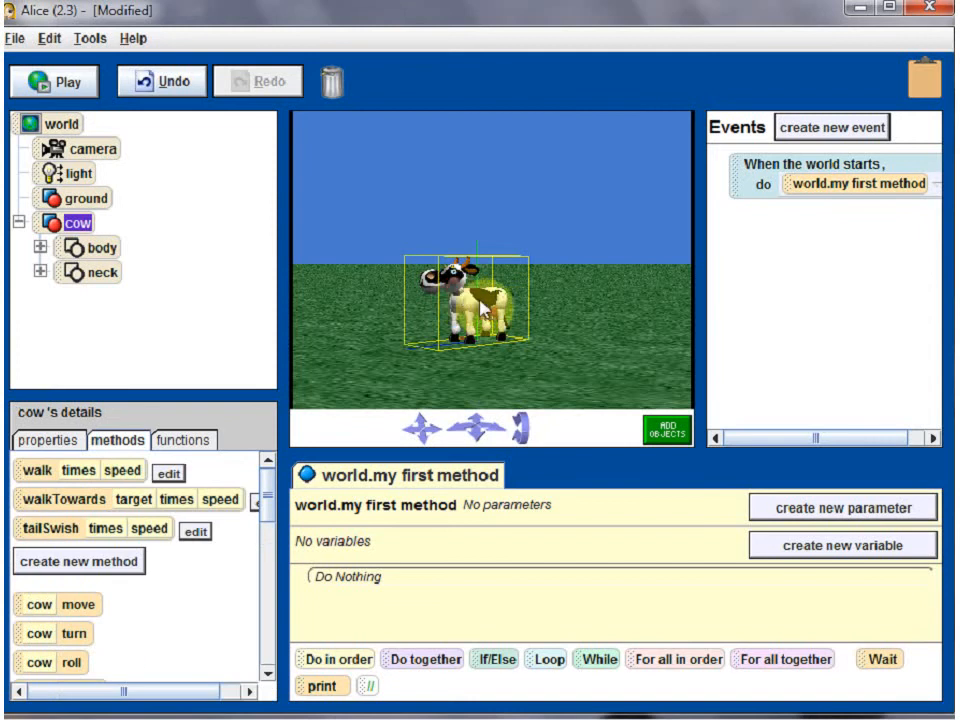
left_click(484, 311)
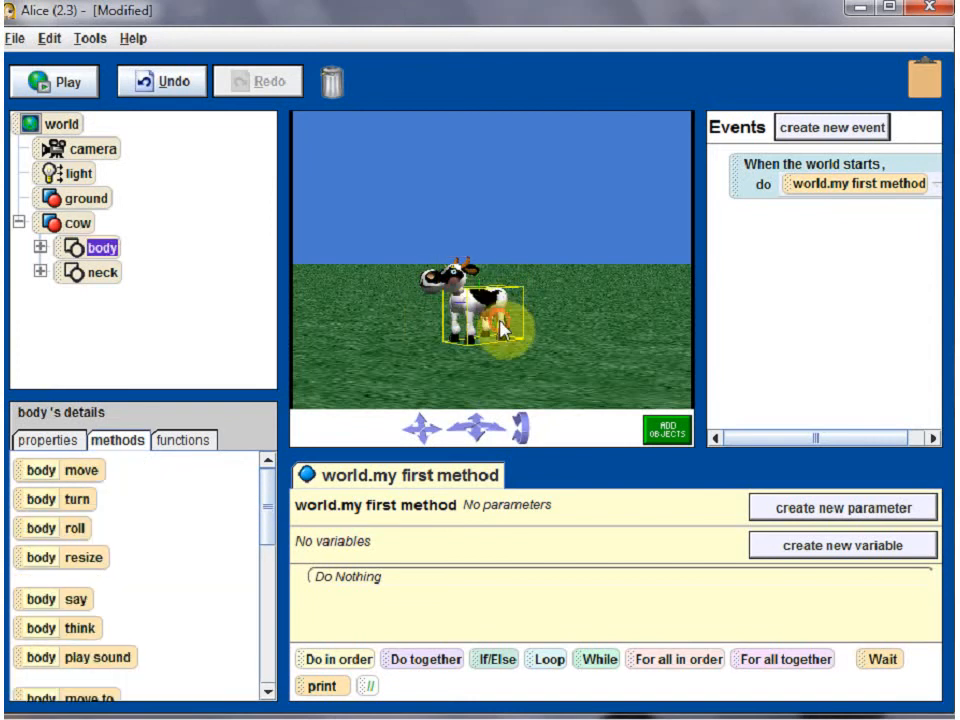
left_click(490, 318)
left_click(468, 313)
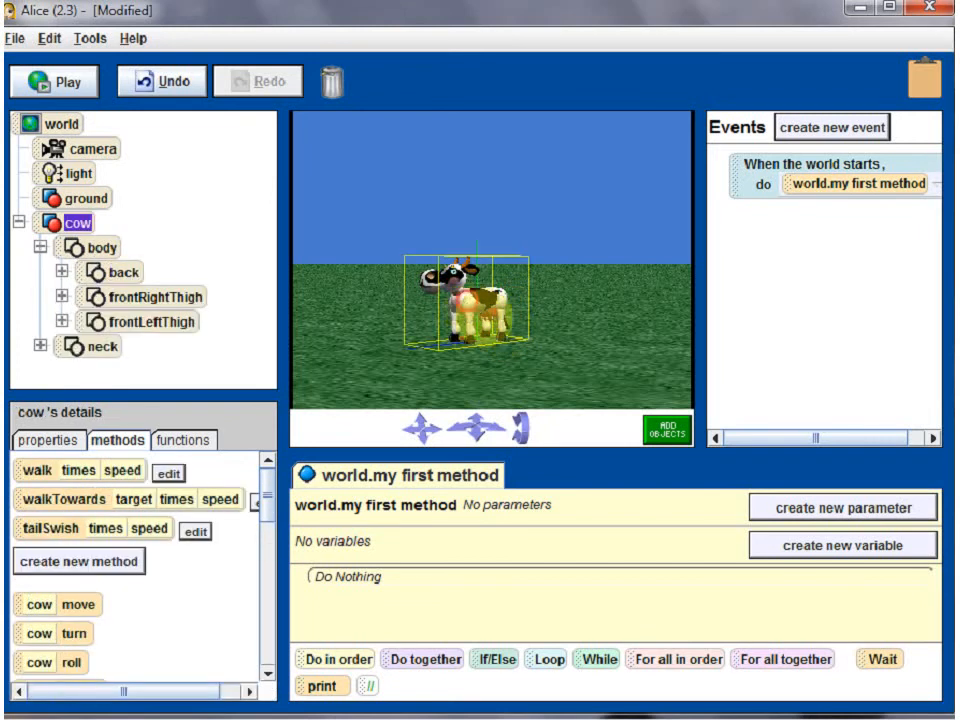
left_click(470, 313)
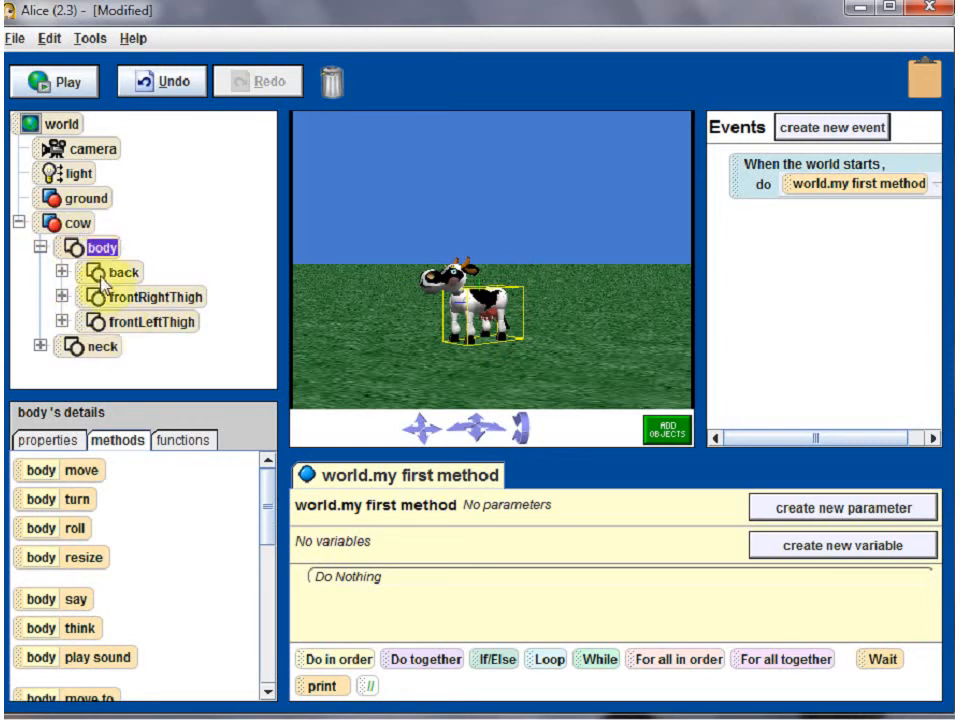
Inspect the cow's neck, back, frontRightThigh and frontLeftThigh subparts, ending with the whole cow selected.
left_click(99, 349)
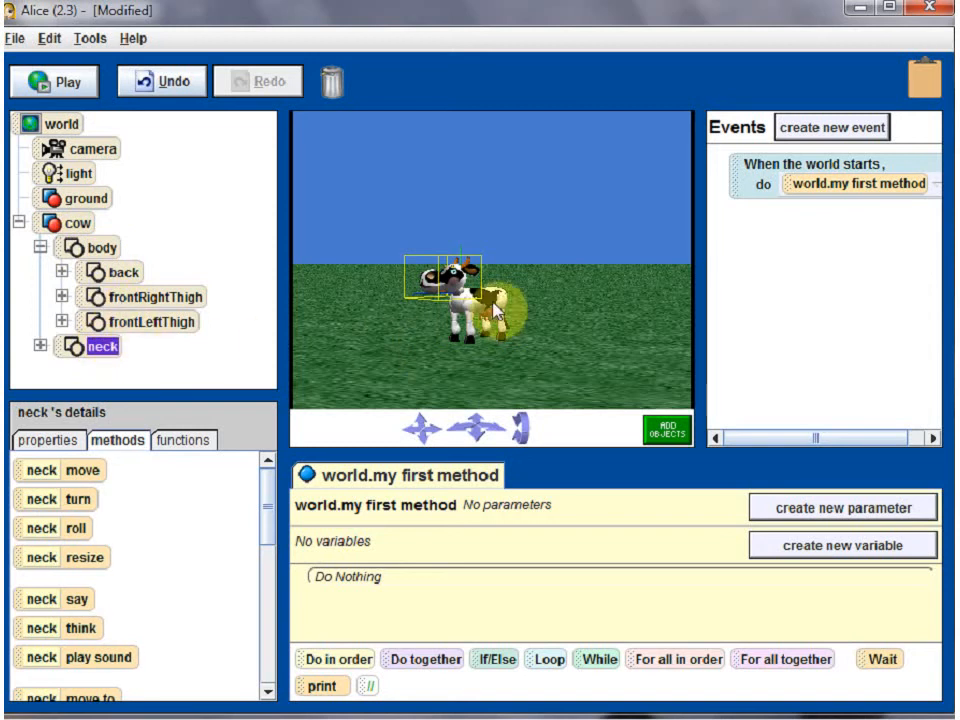
left_click(124, 273)
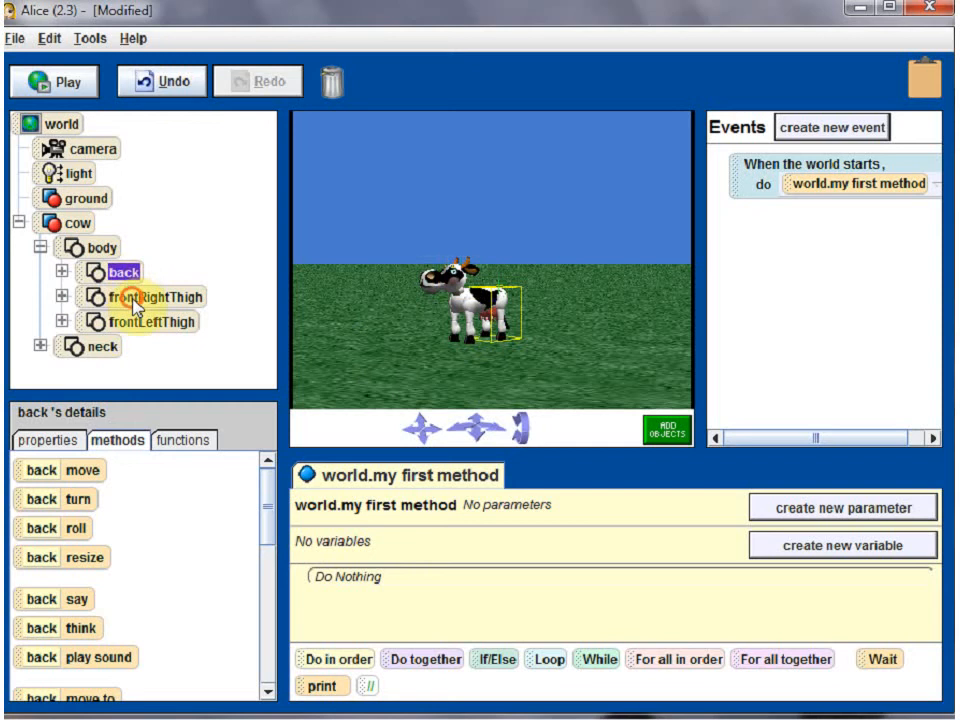
left_click(135, 298)
left_click(137, 330)
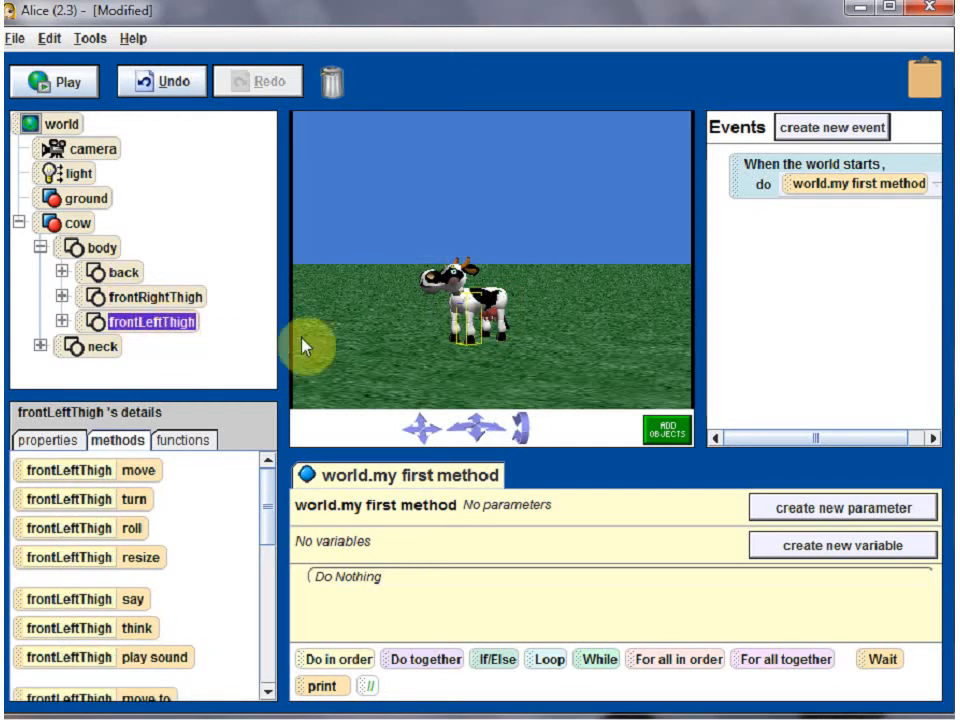
left_click(459, 299)
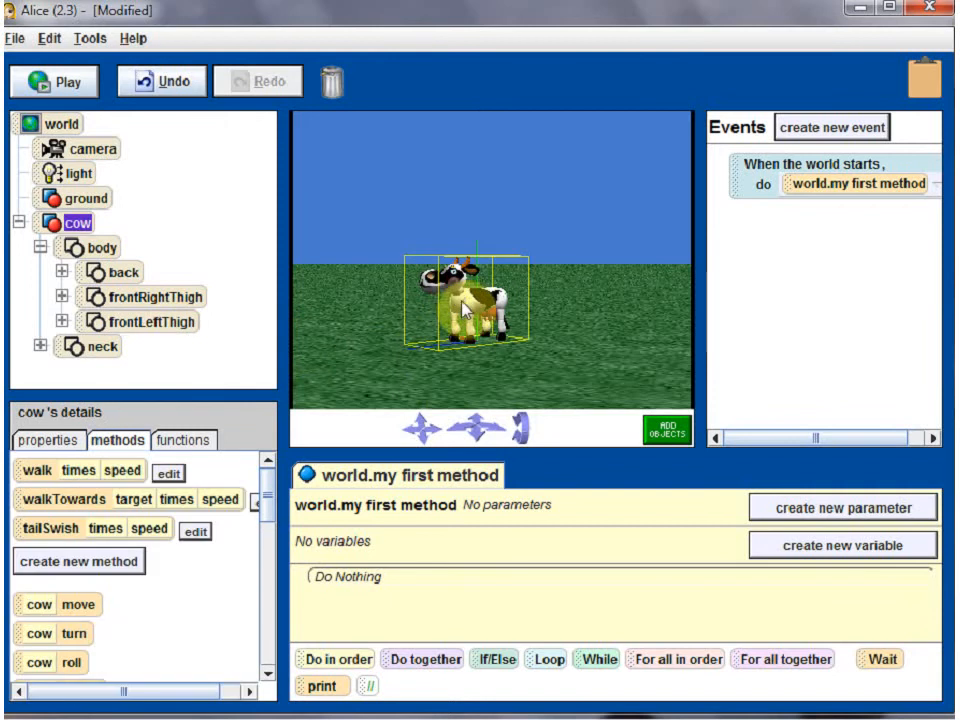
Resize the whole cow to twice its size using its resize method.
right_click(466, 306)
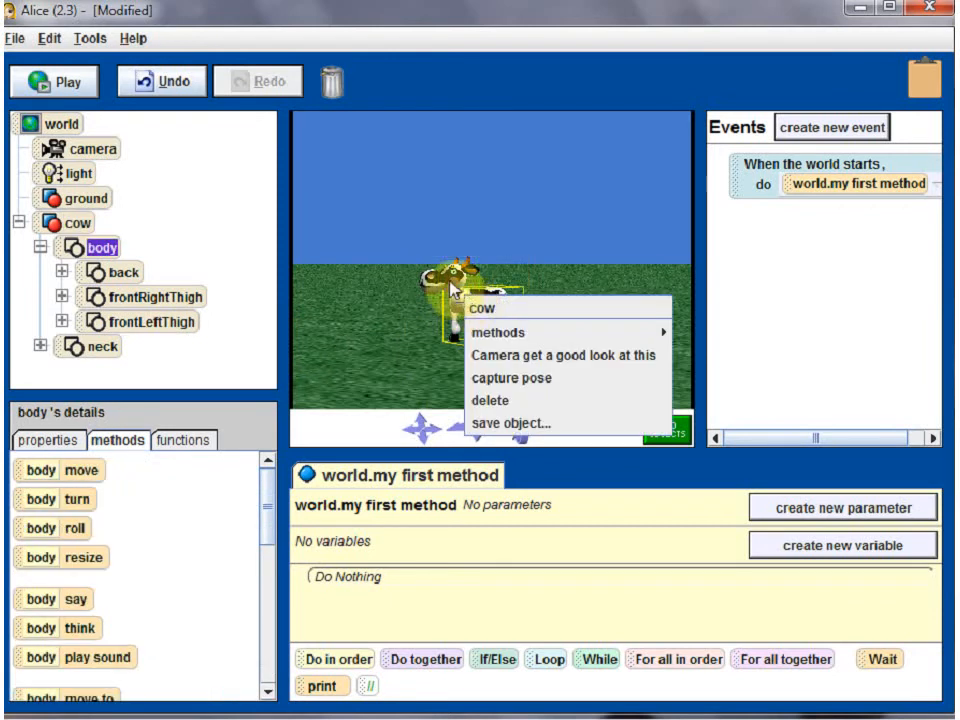
mouse_move(489, 332)
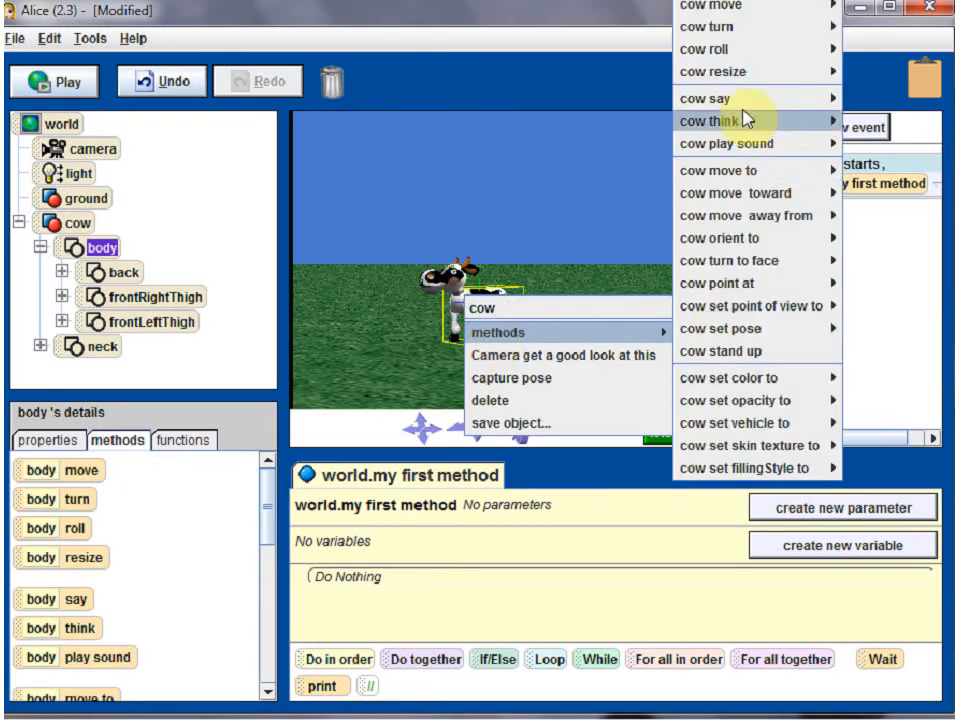
mouse_move(768, 72)
left_click(880, 121)
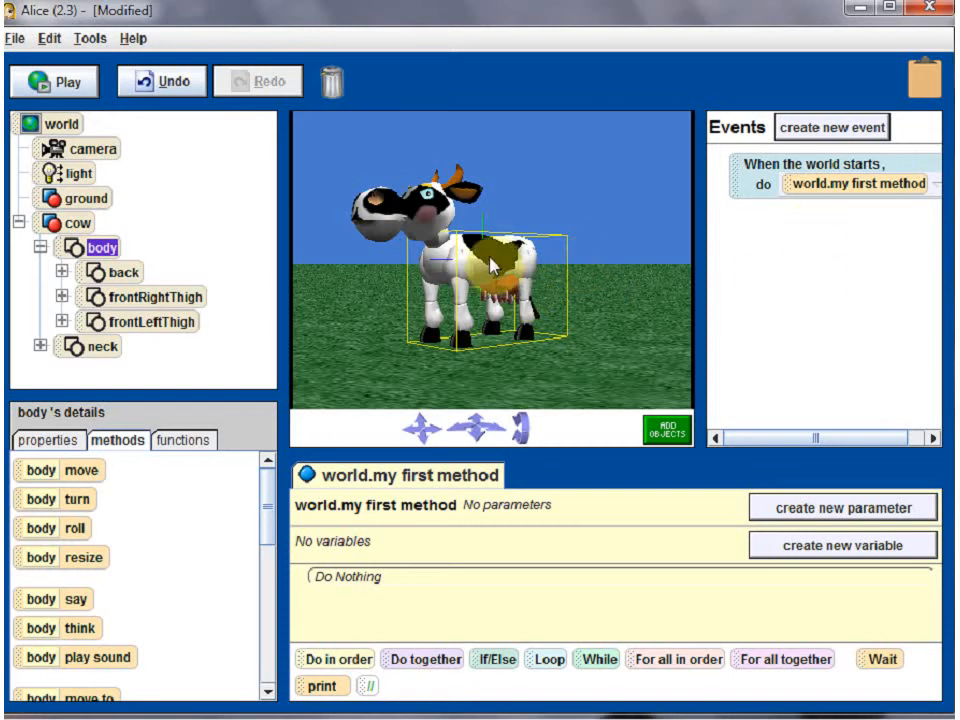
Examine the methods available for the cow in the scene, comparing the whole-cow and body selections.
left_click(78, 225)
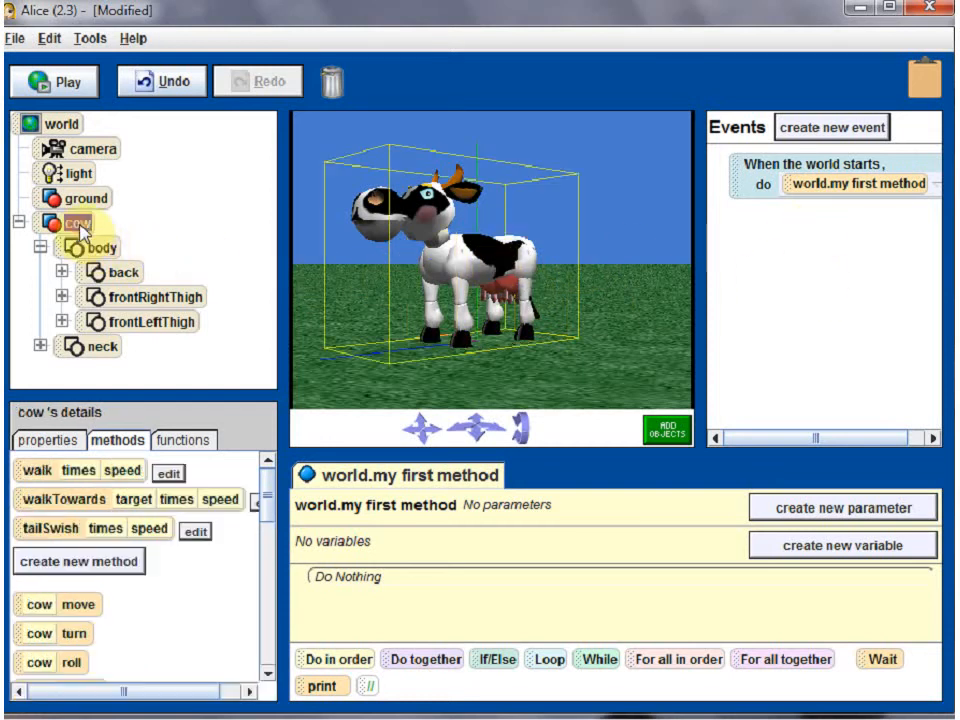
right_click(466, 258)
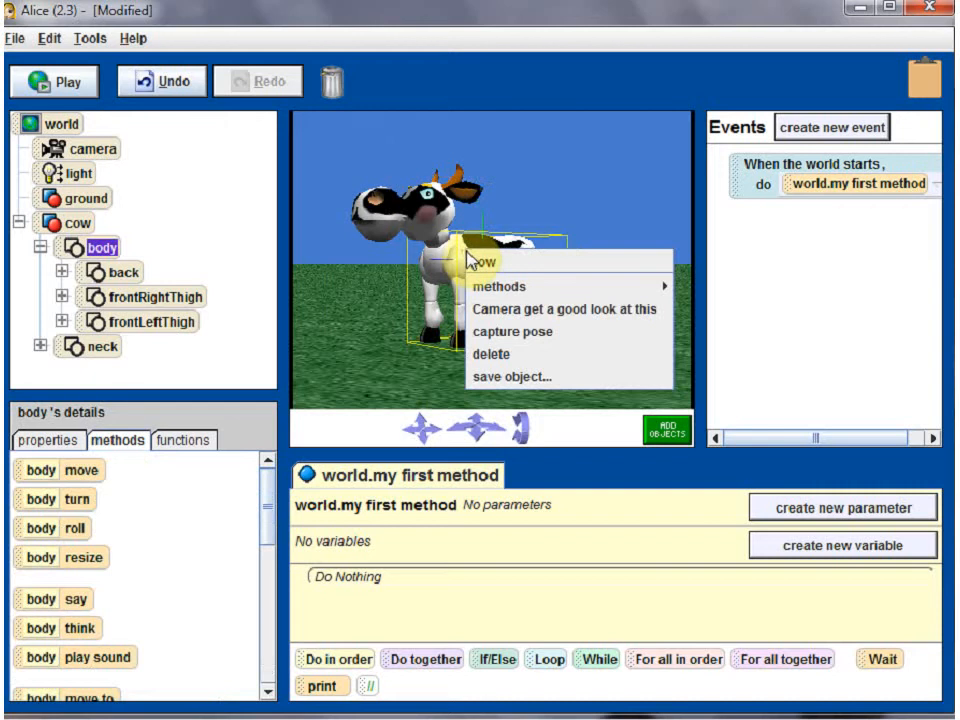
left_click(462, 258)
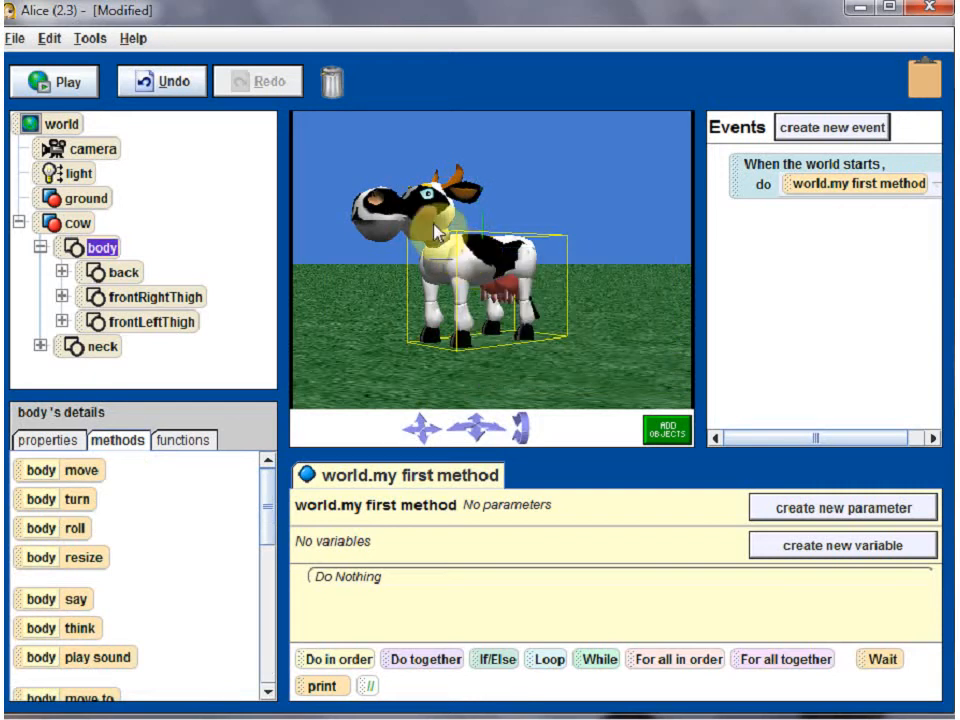
left_click(434, 234)
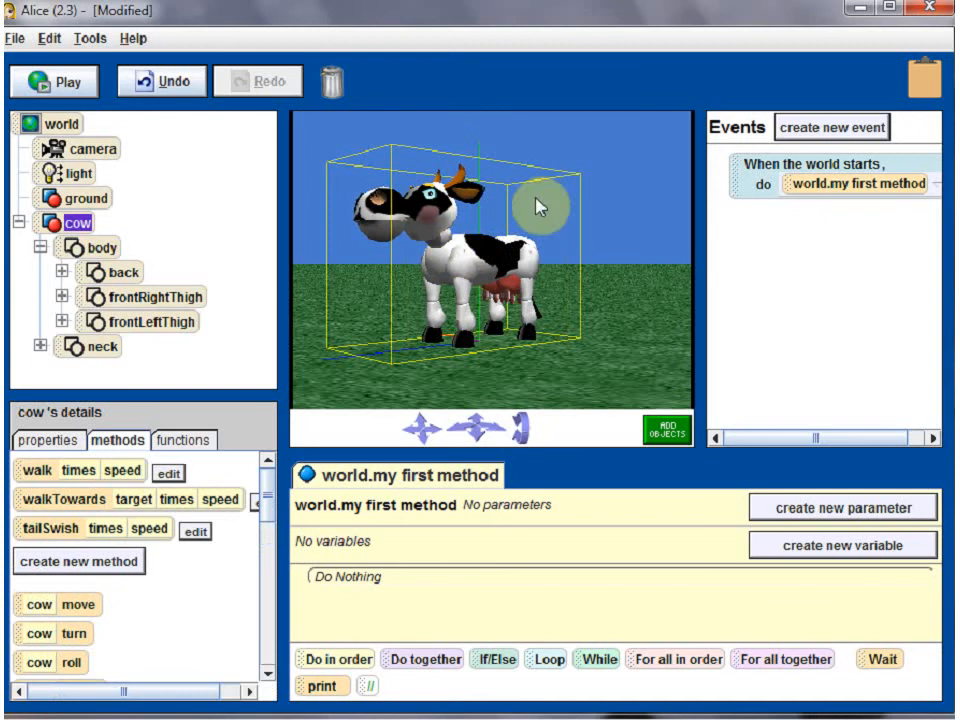
right_click(475, 258)
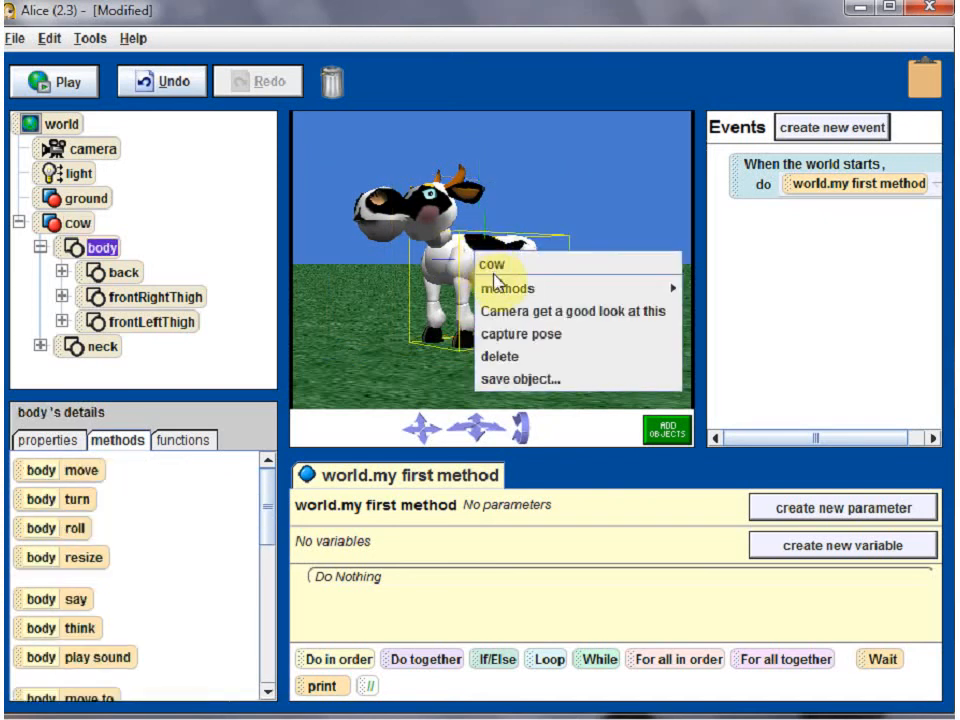
mouse_move(504, 287)
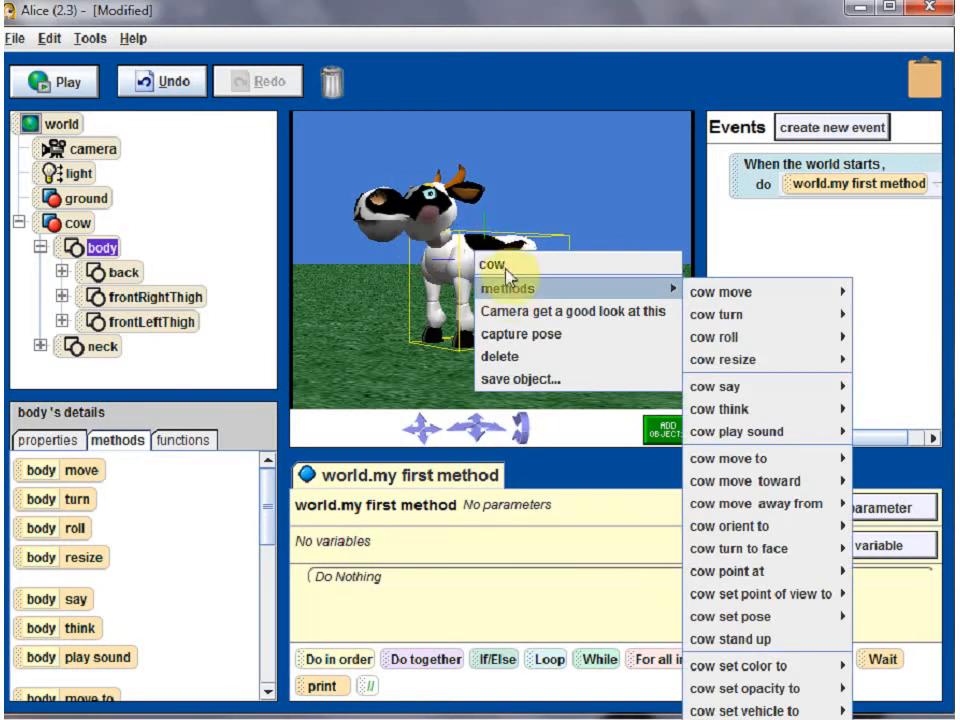
left_click(608, 77)
Select the whole cow in the object tree and move it up 1/2 meter.
left_click(84, 223)
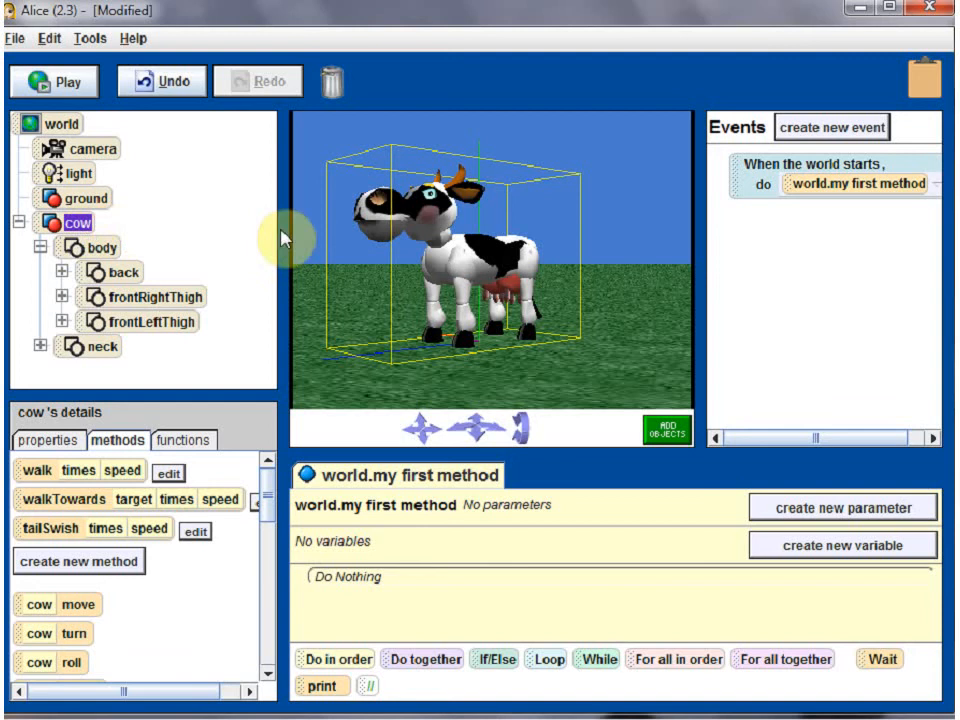
right_click(84, 224)
mouse_move(122, 261)
mouse_move(353, 272)
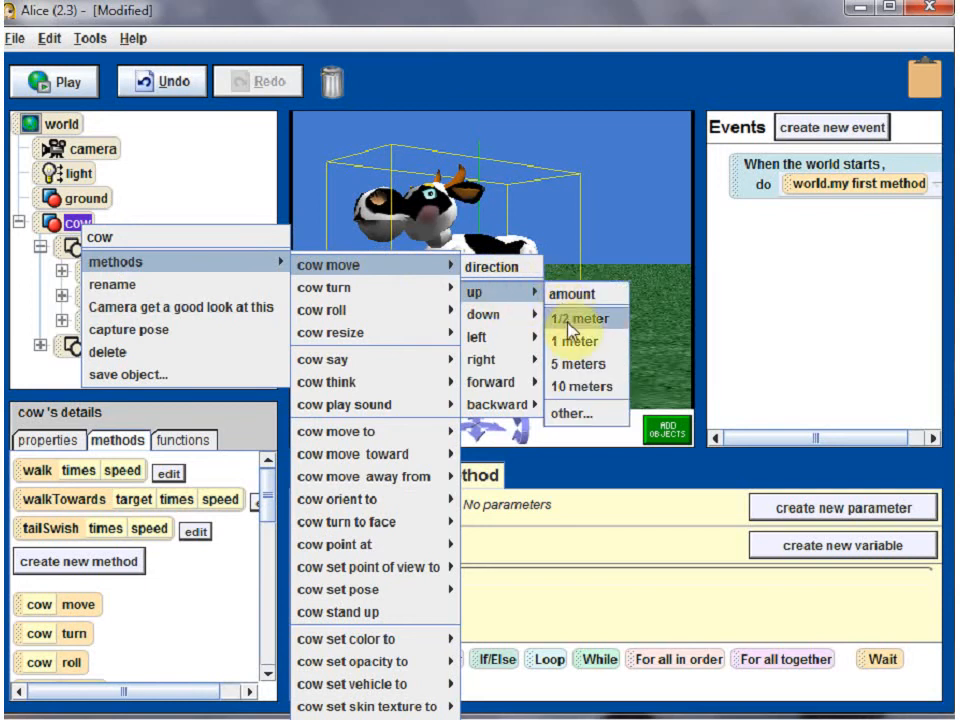
left_click(567, 322)
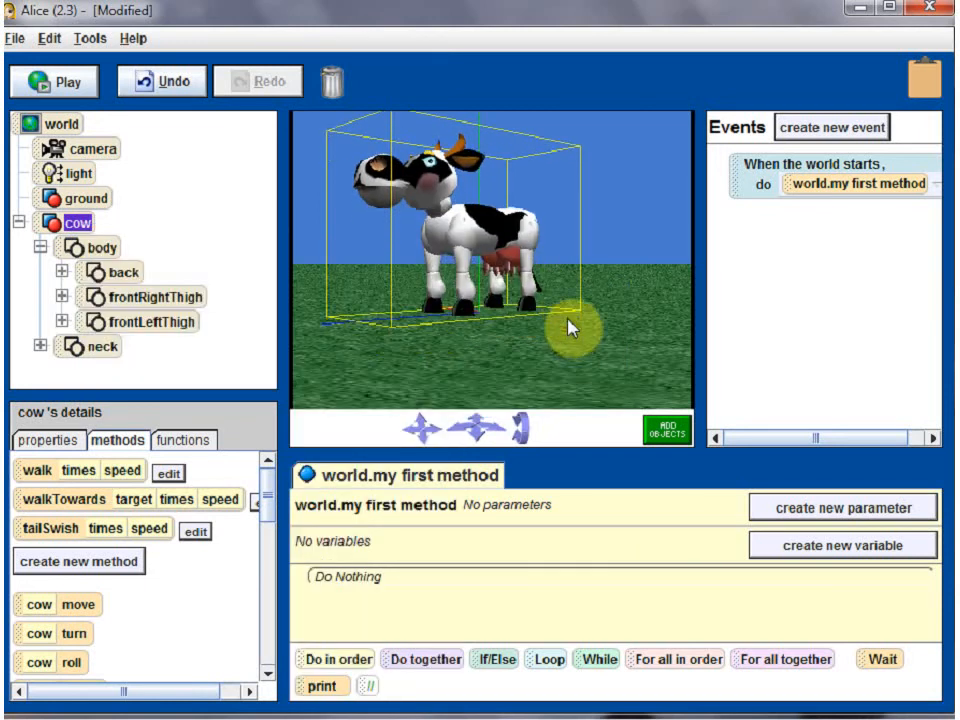
Move the whole cow down 1 meter using its move method.
right_click(83, 227)
mouse_move(139, 260)
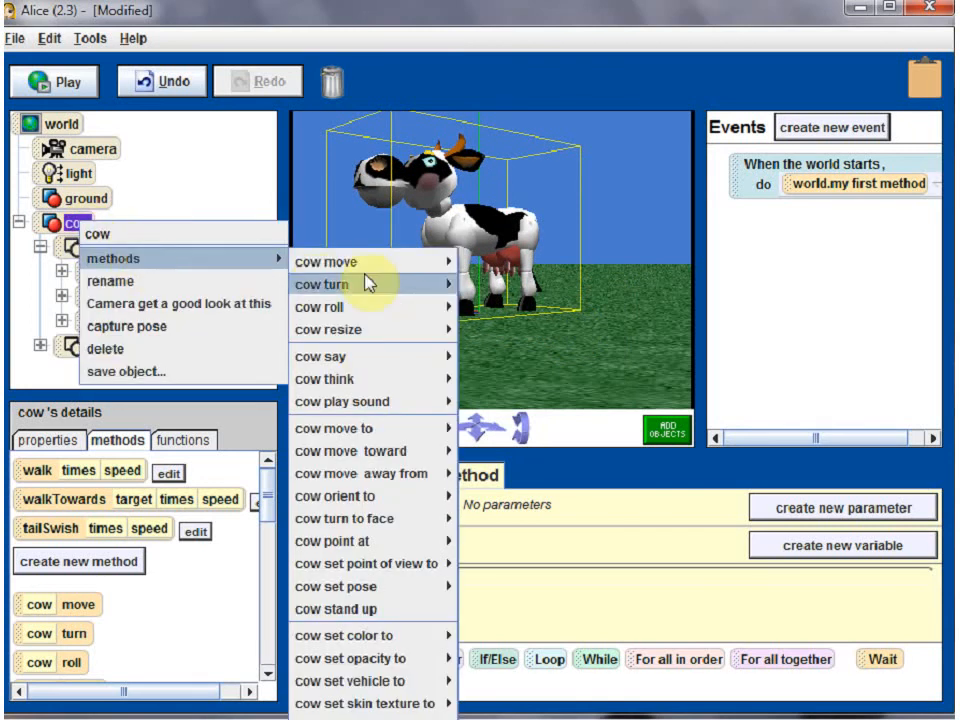
mouse_move(380, 267)
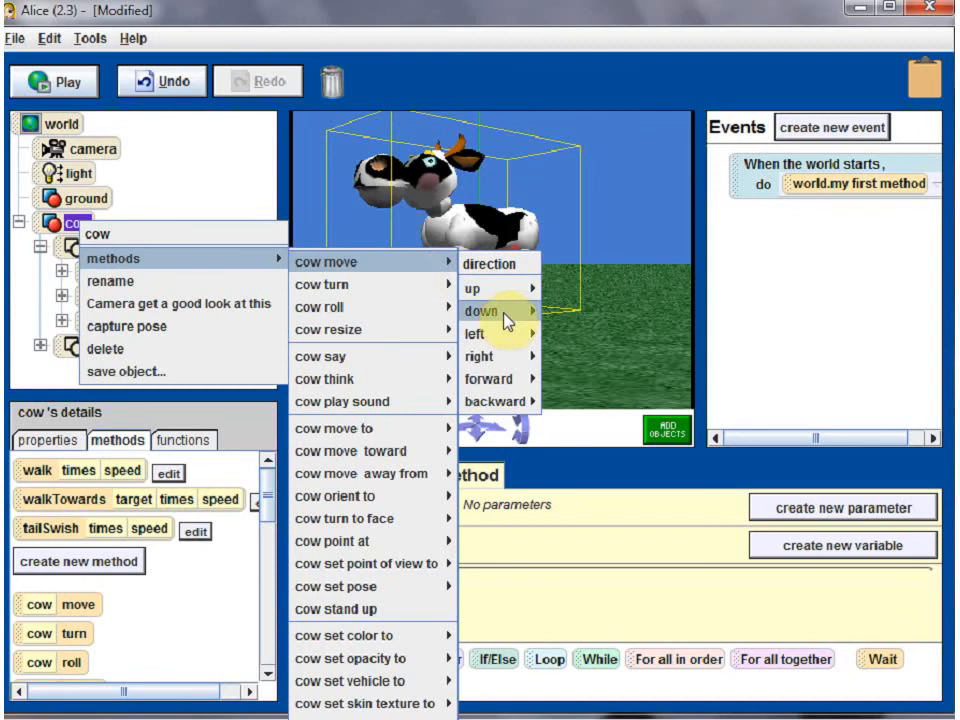
mouse_move(503, 313)
left_click(565, 360)
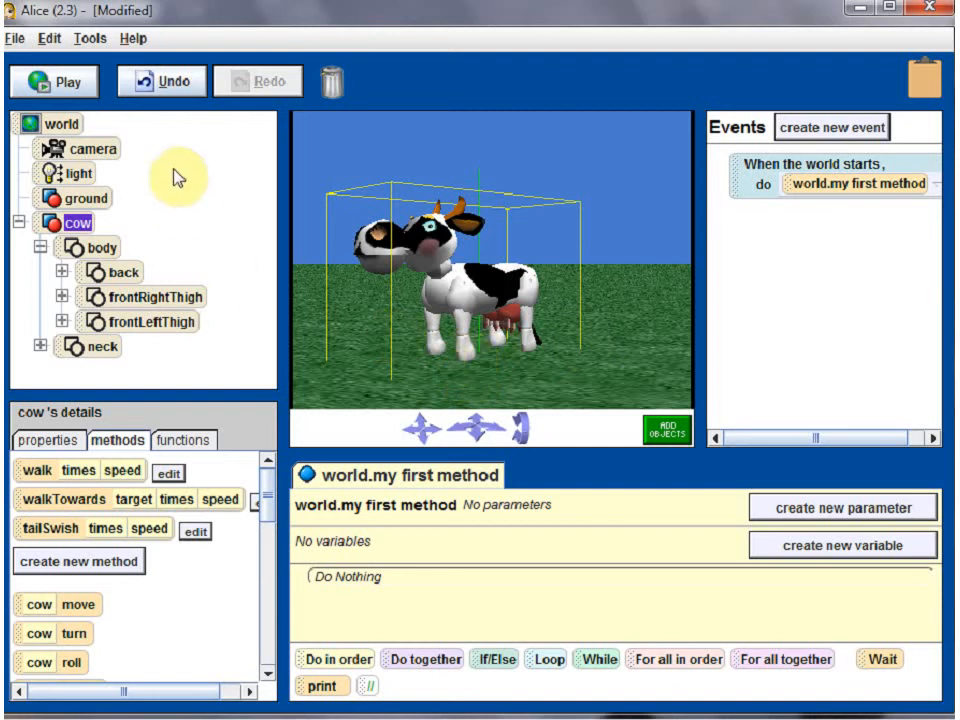
Undo the cow's downward and upward moves.
left_click(176, 84)
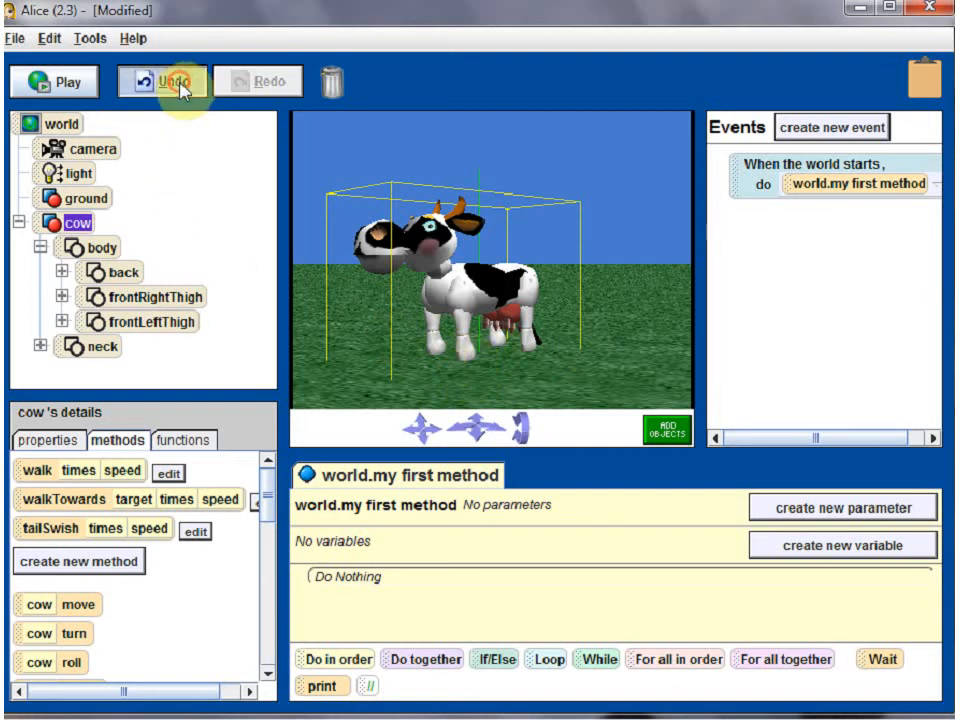
left_click(176, 84)
left_click(176, 84)
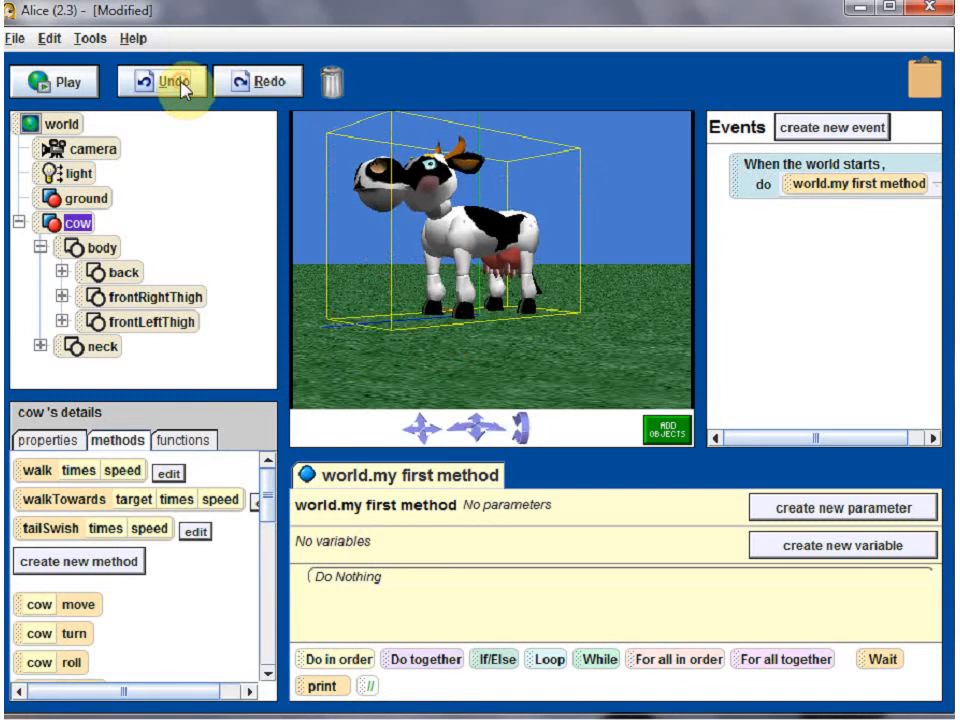
left_click(176, 84)
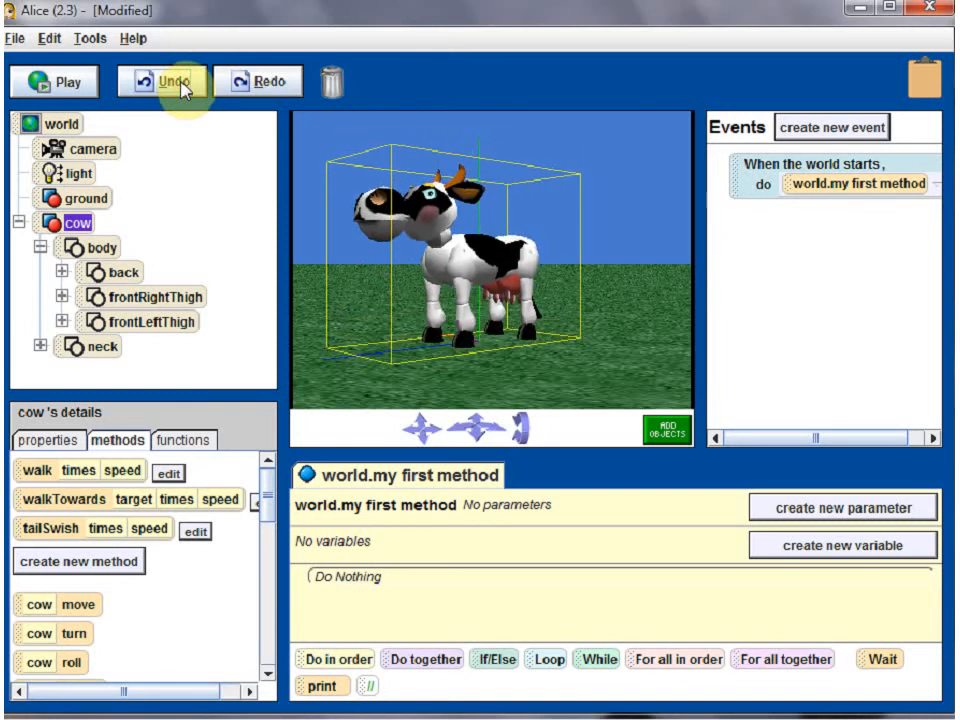
Move the whole cow forward 1/2 meter using its move method.
right_click(75, 228)
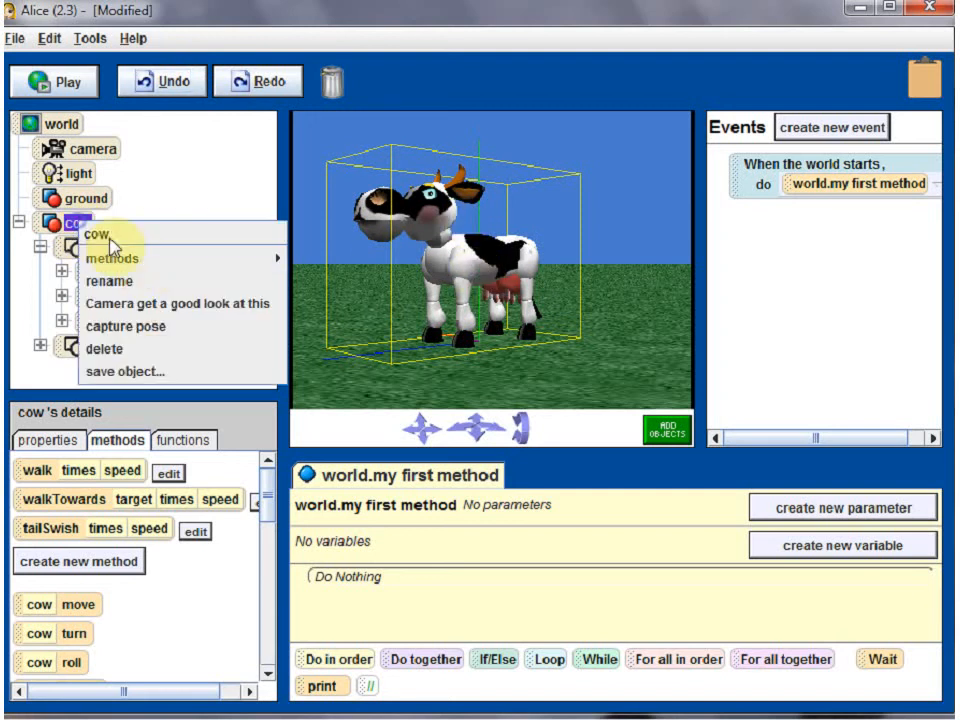
mouse_move(139, 262)
mouse_move(392, 261)
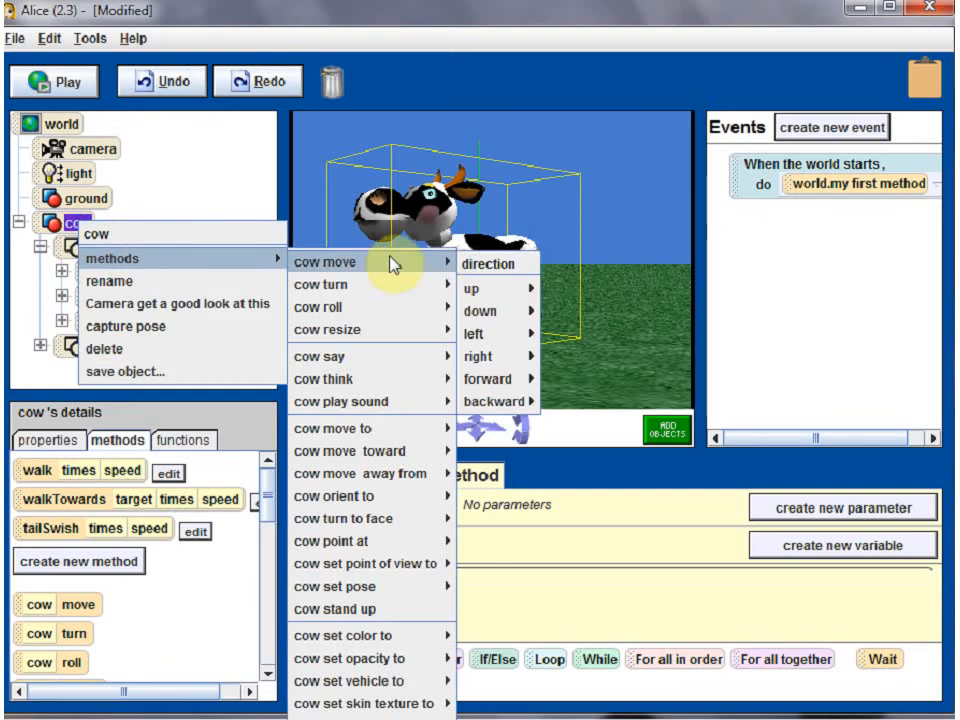
mouse_move(505, 388)
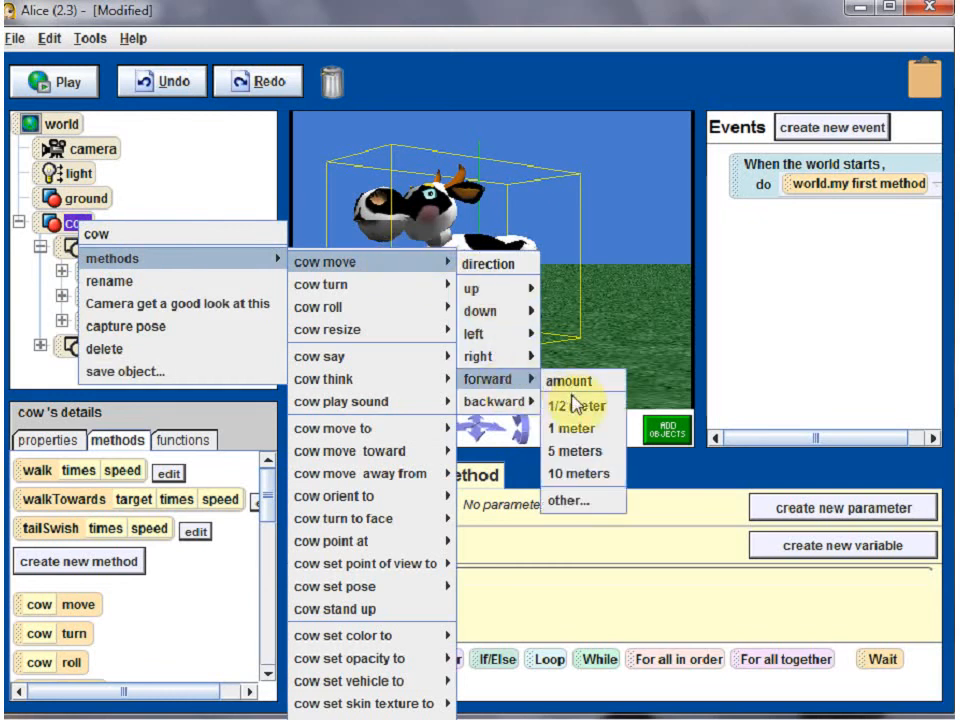
left_click(574, 403)
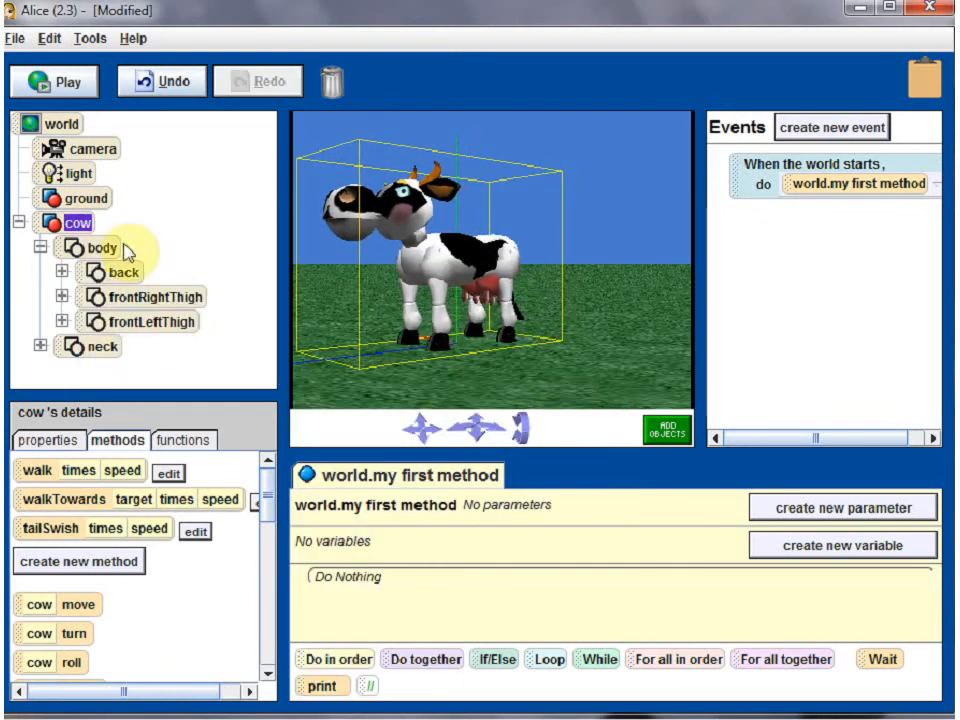
Move the whole cow backward 1 meter using its move method.
right_click(78, 222)
mouse_move(127, 262)
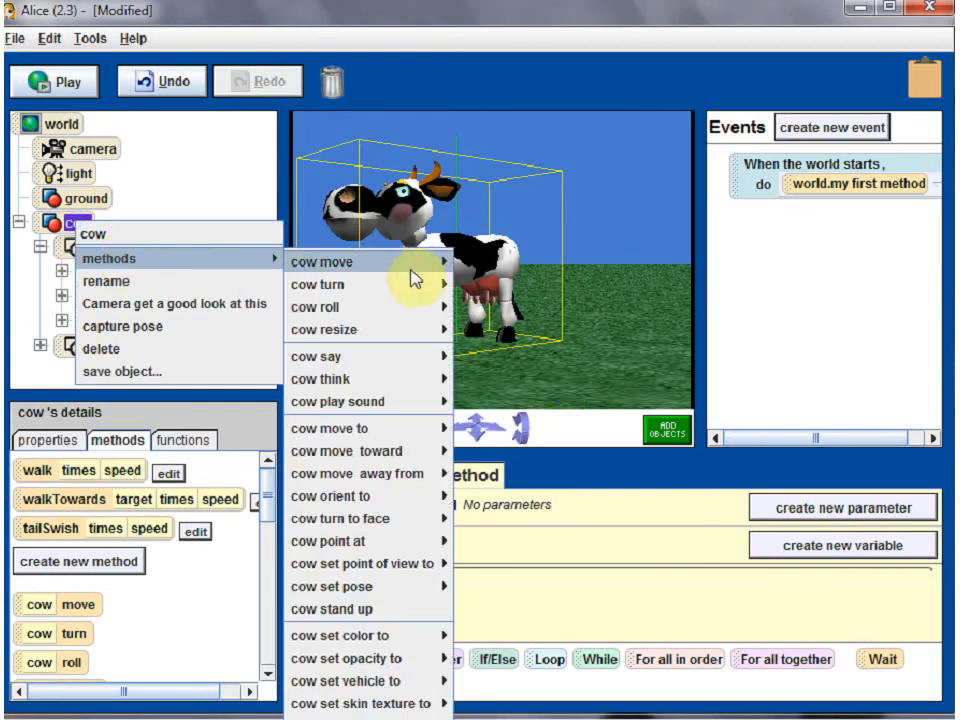
mouse_move(439, 264)
mouse_move(500, 405)
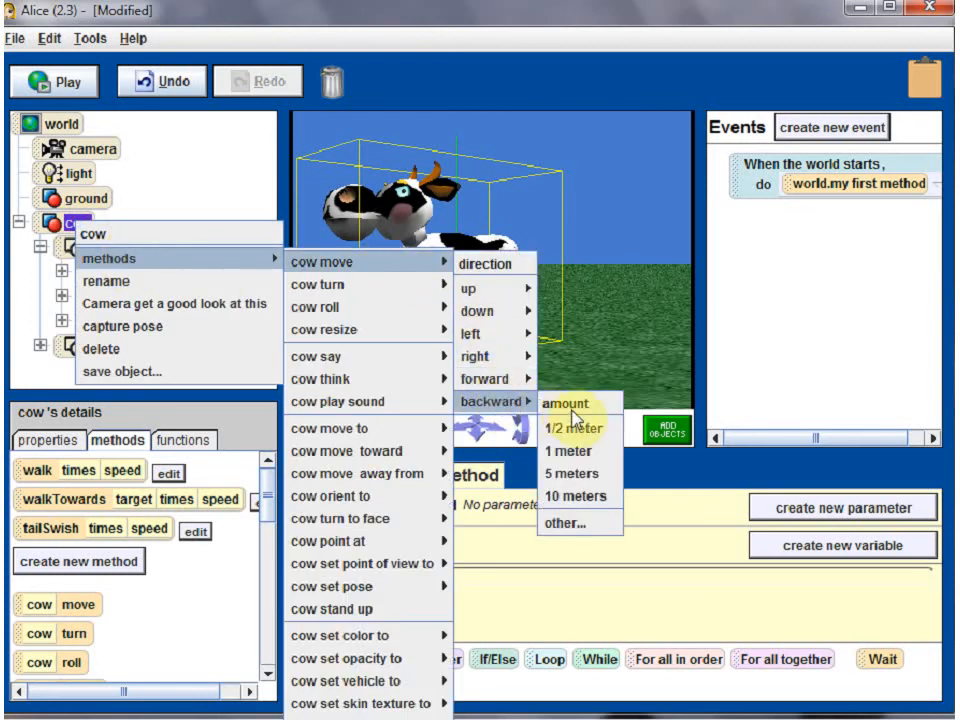
left_click(572, 452)
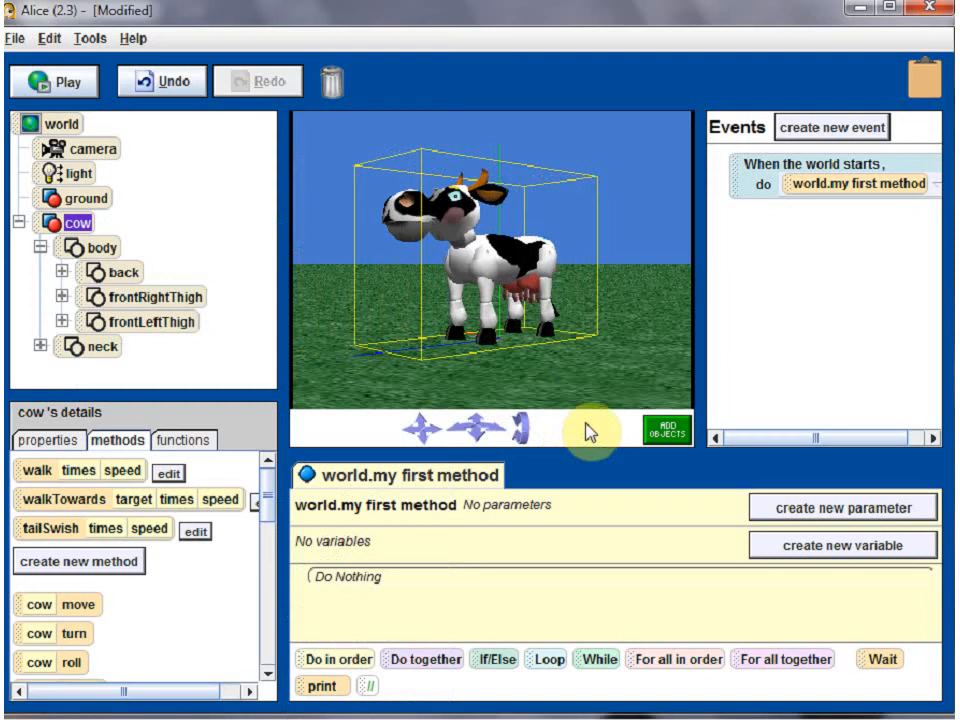
Move the whole cow backward another 1/2 meter.
right_click(78, 222)
mouse_move(199, 262)
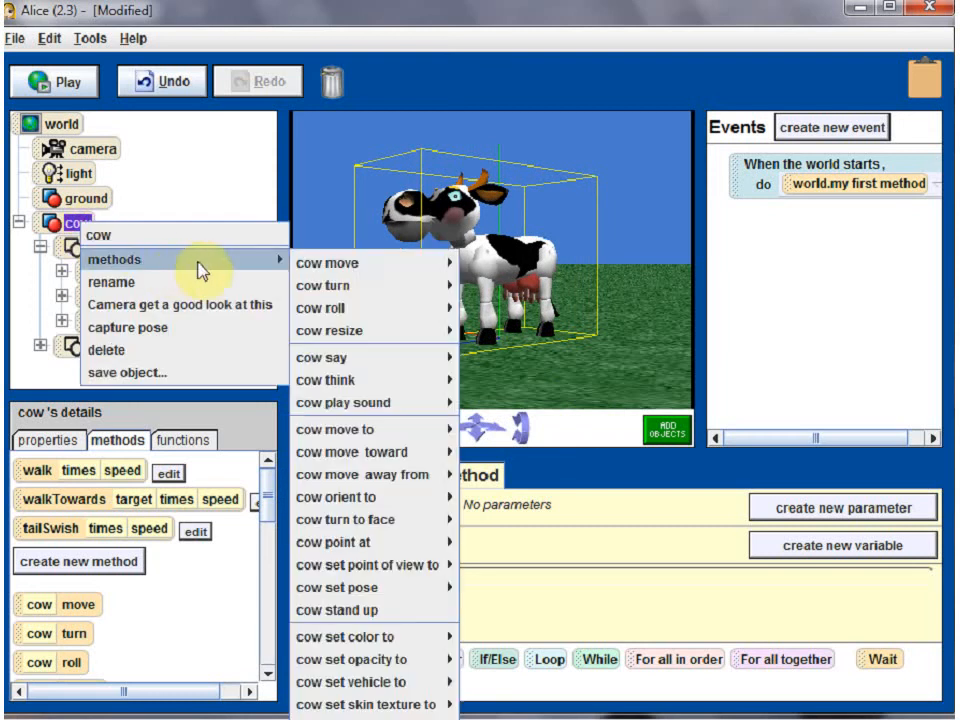
mouse_move(399, 266)
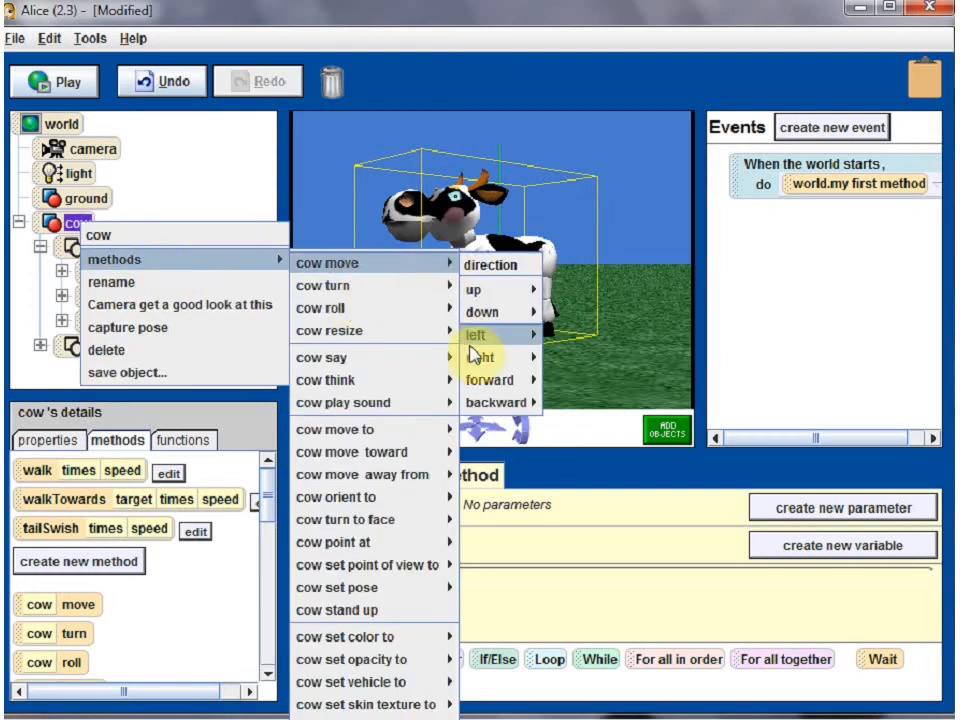
mouse_move(520, 403)
left_click(570, 430)
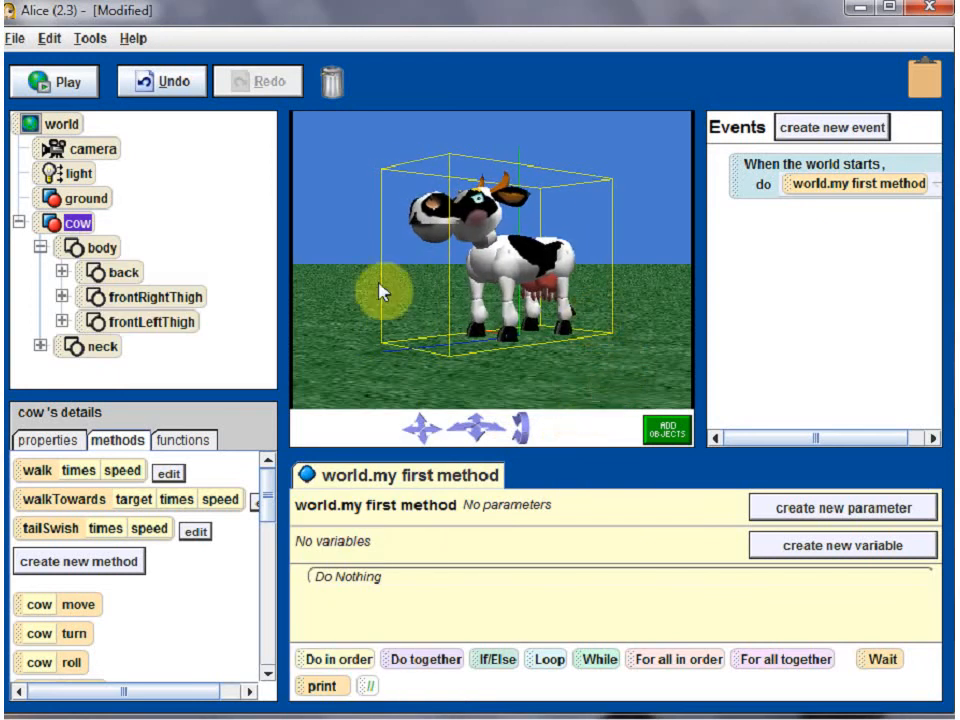
Move the whole cow 1 meter to its right using its move method.
right_click(82, 225)
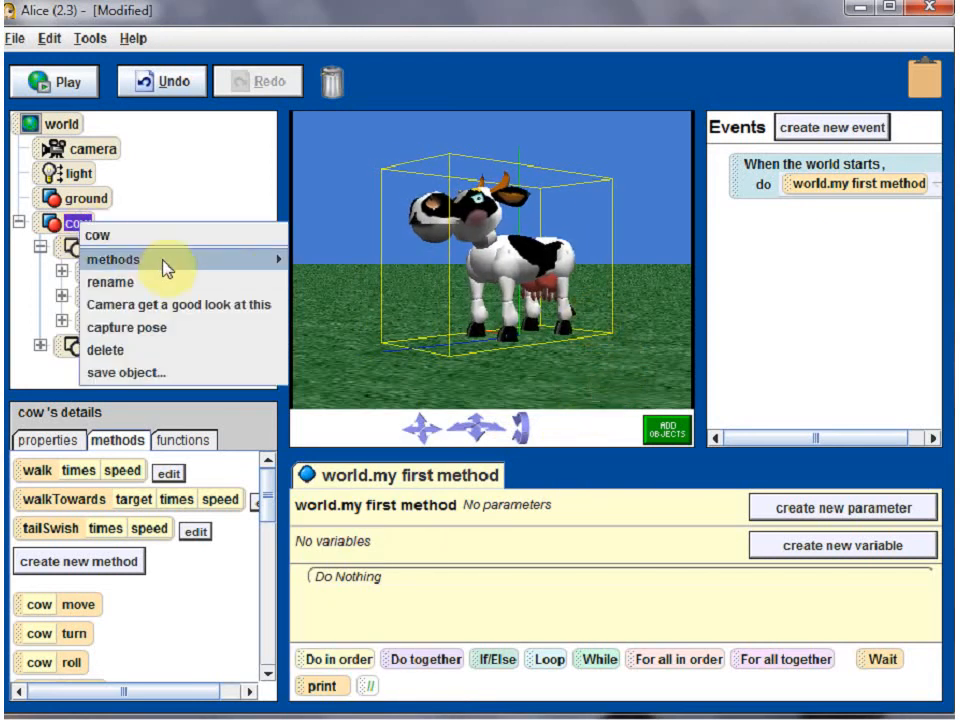
mouse_move(163, 264)
mouse_move(437, 268)
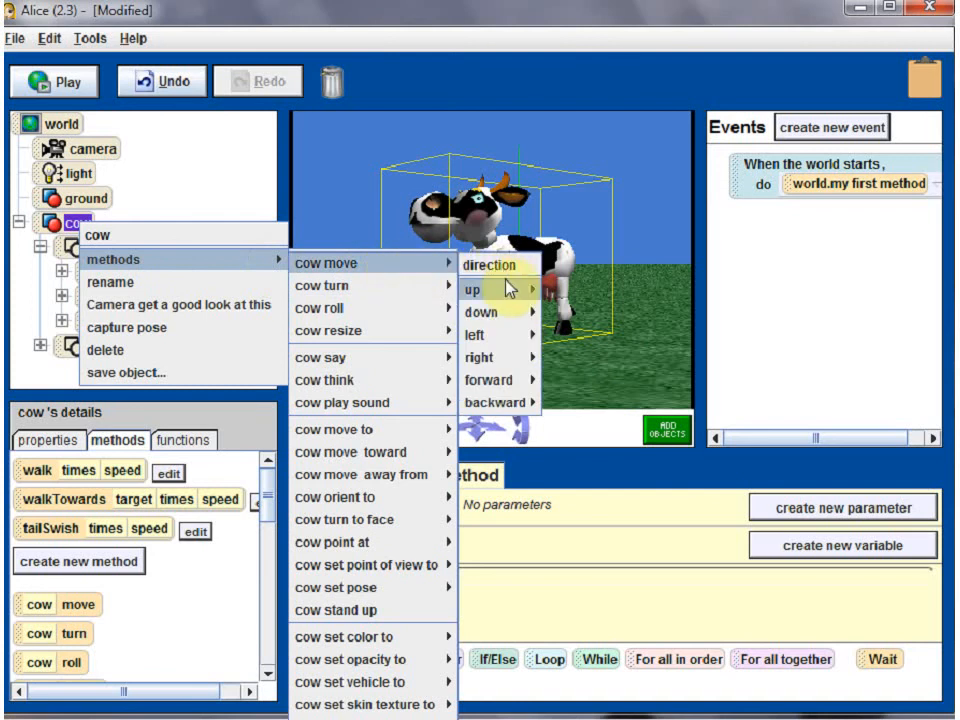
mouse_move(510, 357)
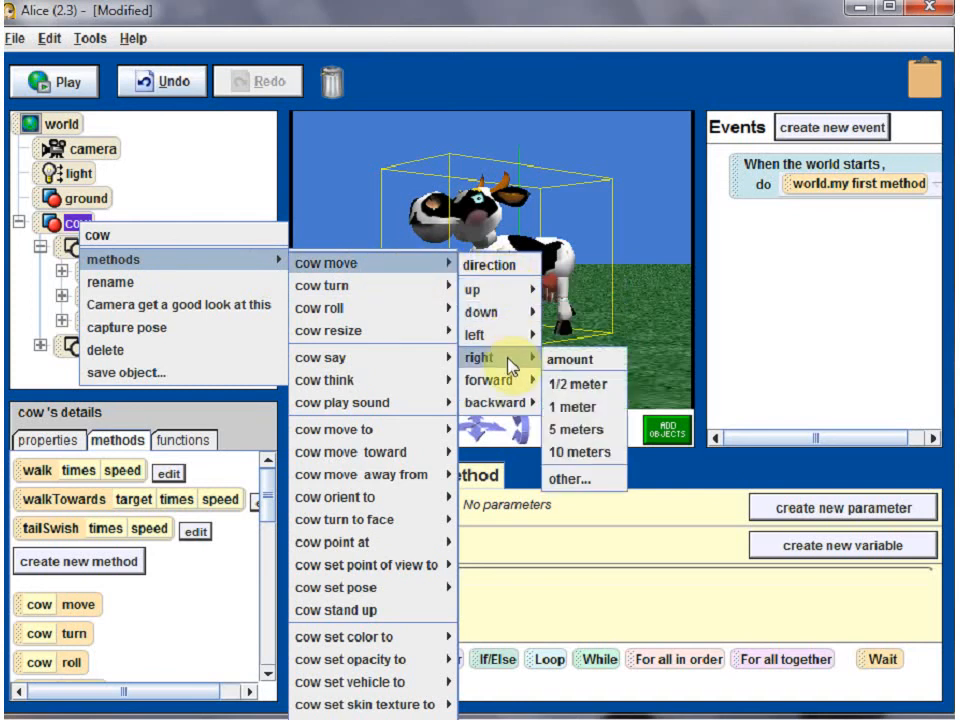
left_click(563, 409)
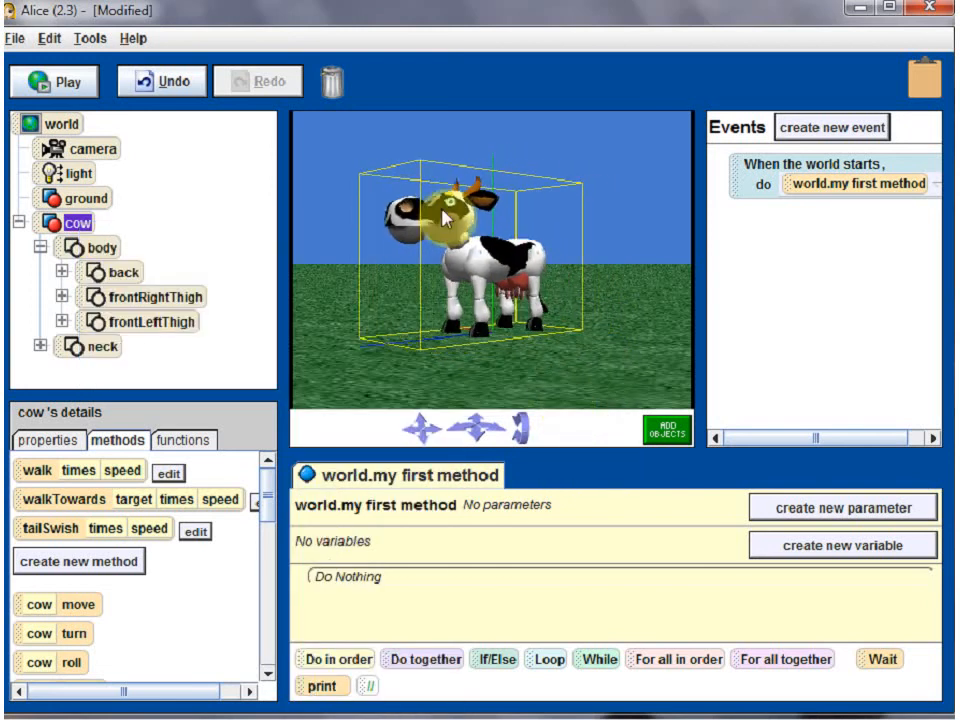
Move the whole cow 1 meter to its left using its move method.
right_click(86, 222)
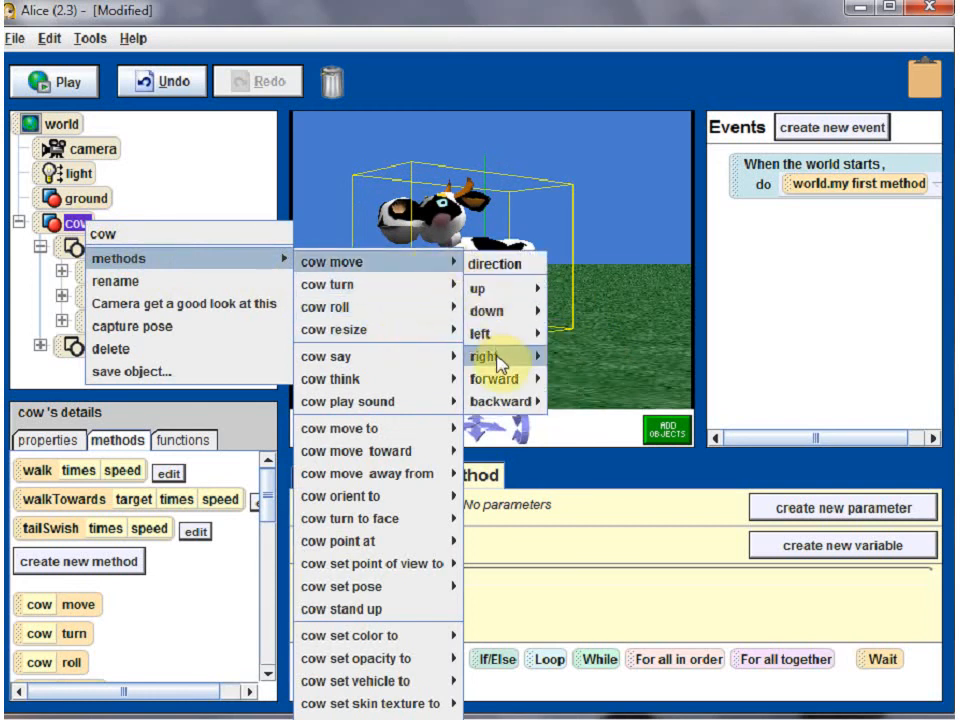
mouse_move(498, 337)
left_click(583, 384)
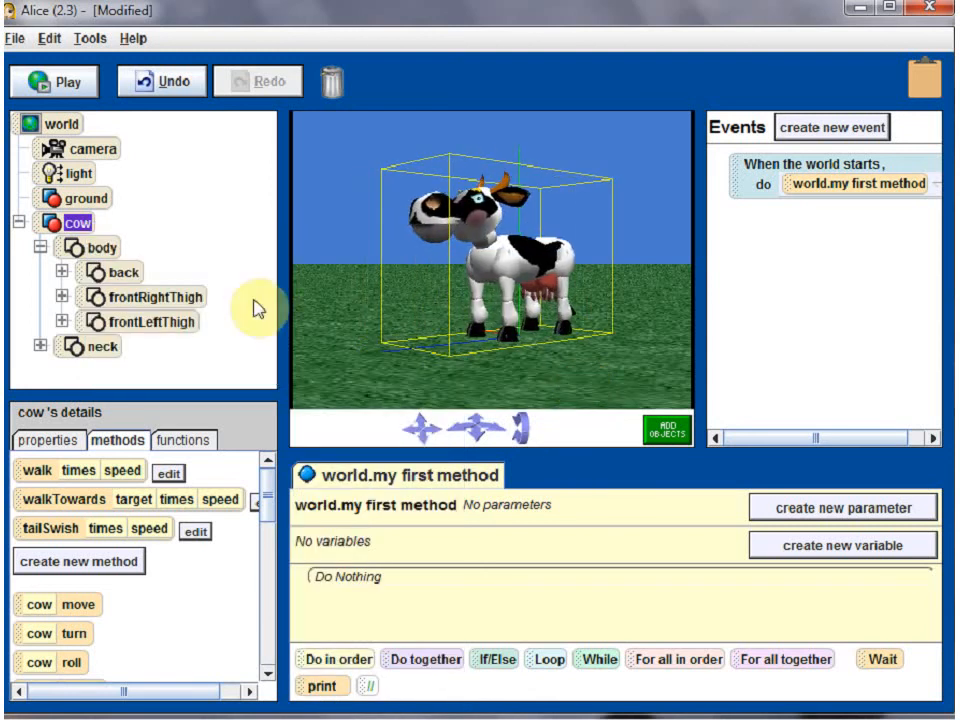
Move the whole cow 5 meters to its left and undo that move.
right_click(84, 224)
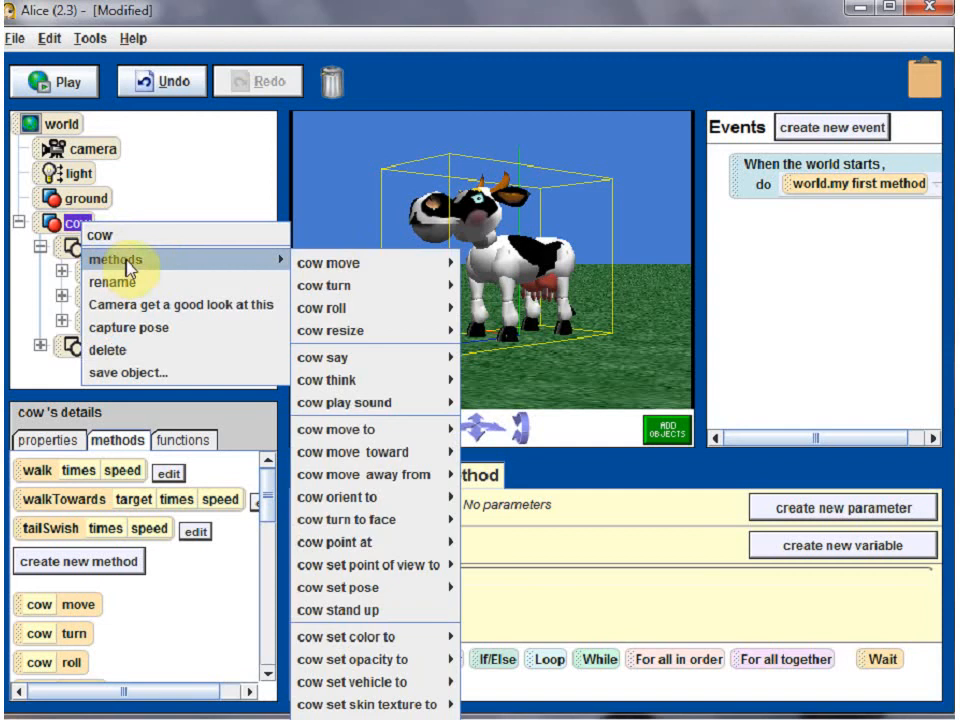
mouse_move(435, 265)
mouse_move(499, 336)
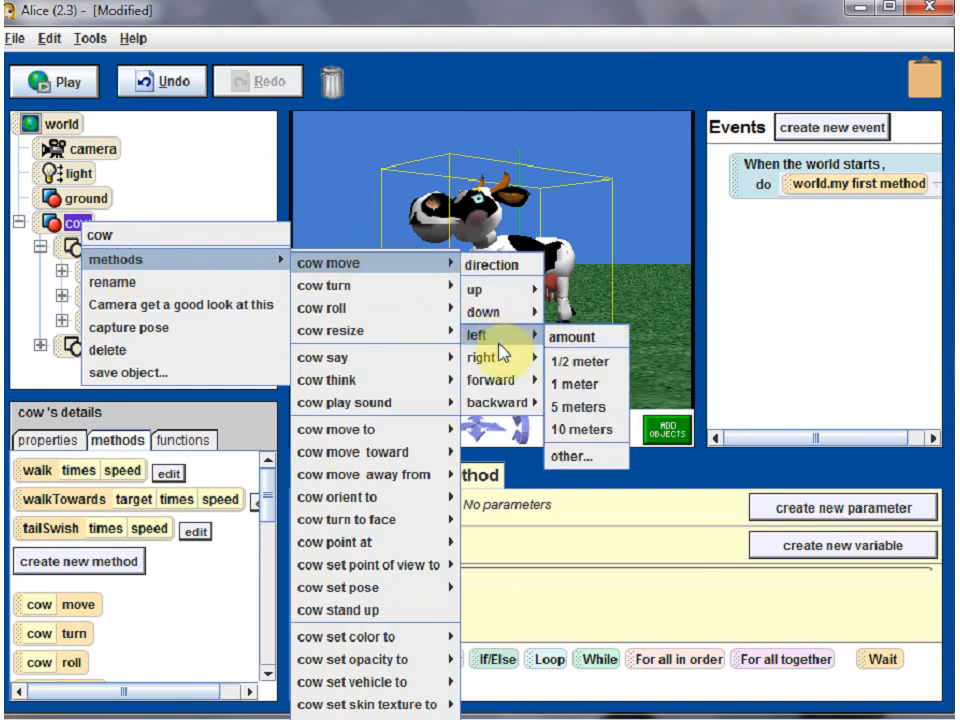
left_click(576, 407)
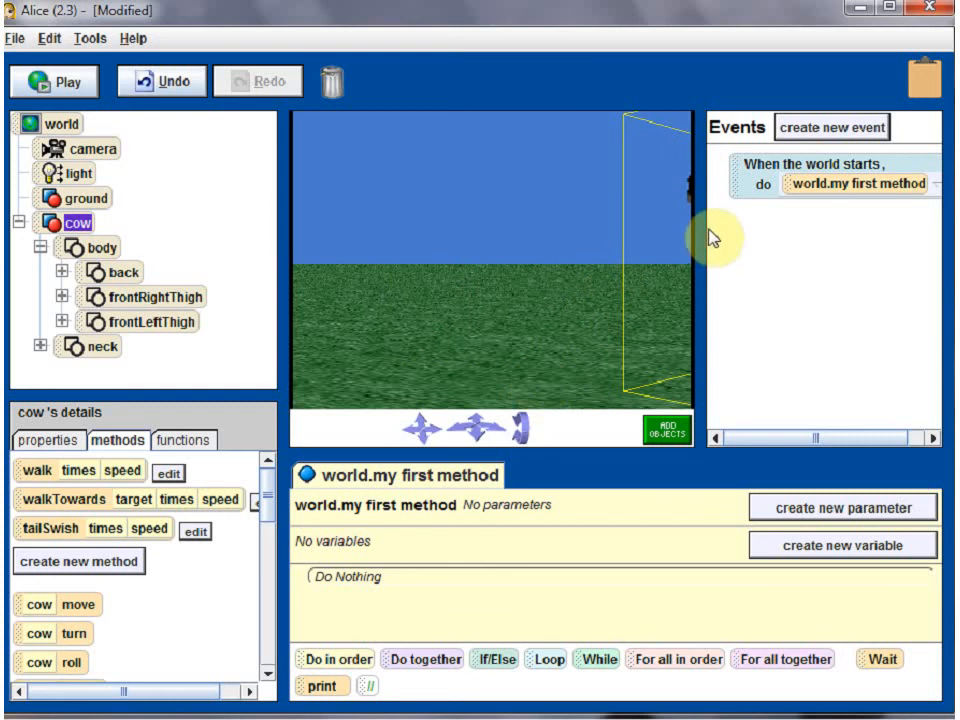
left_click(183, 87)
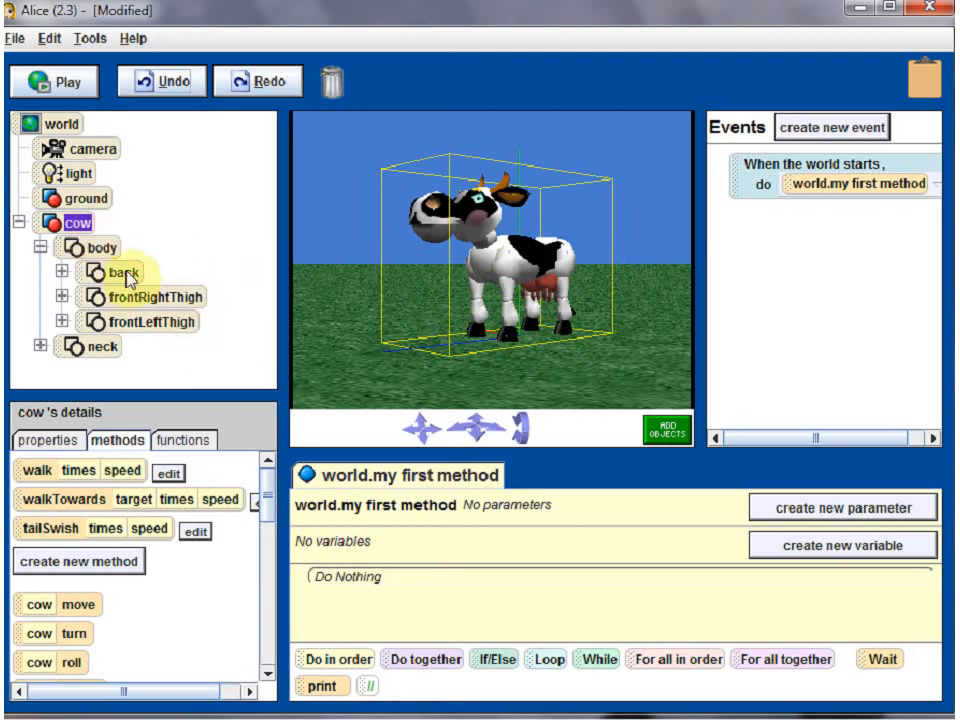
right_click(80, 220)
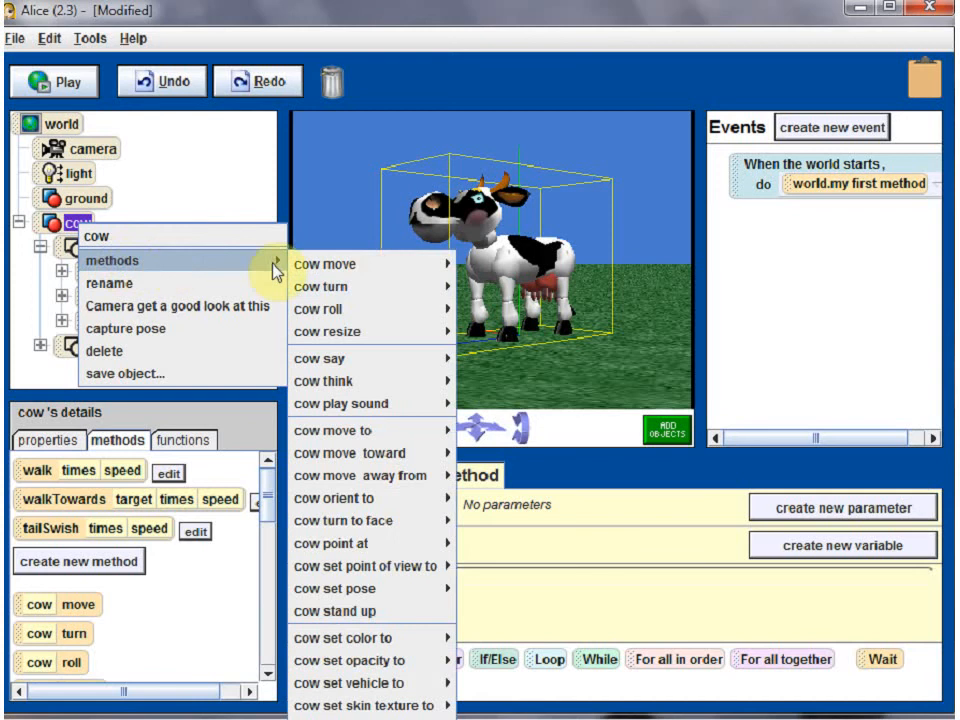
mouse_move(378, 266)
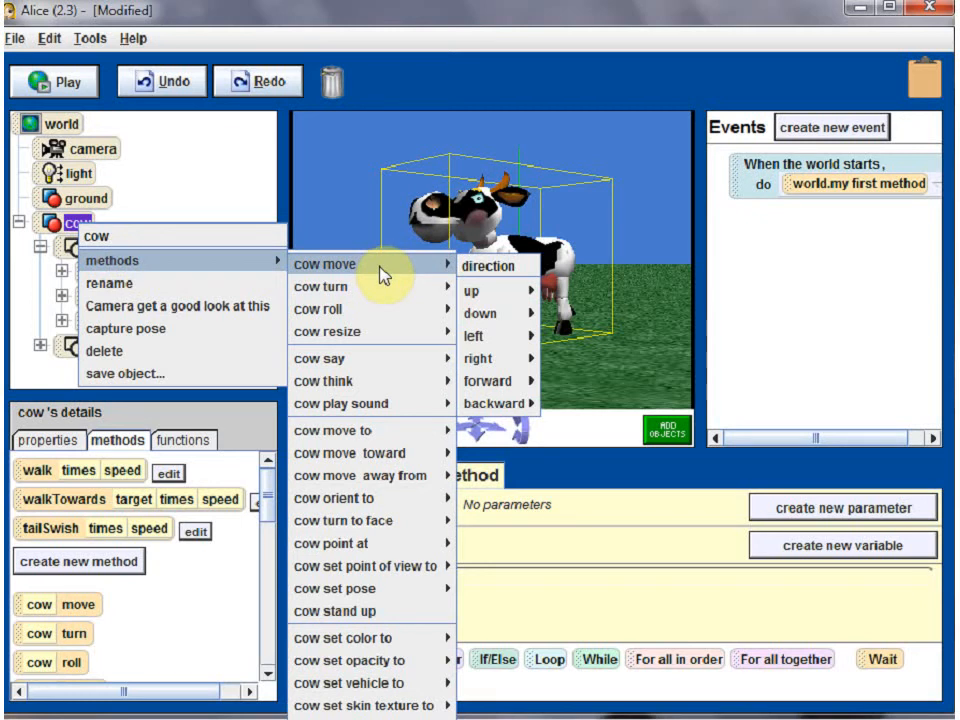
left_click(586, 32)
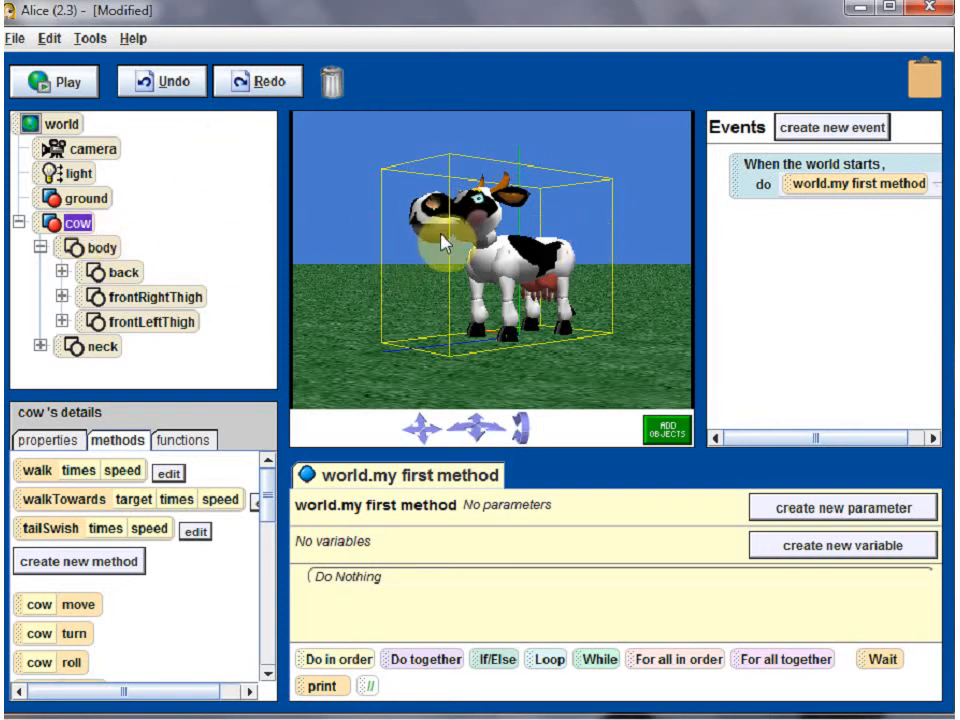
right_click(87, 223)
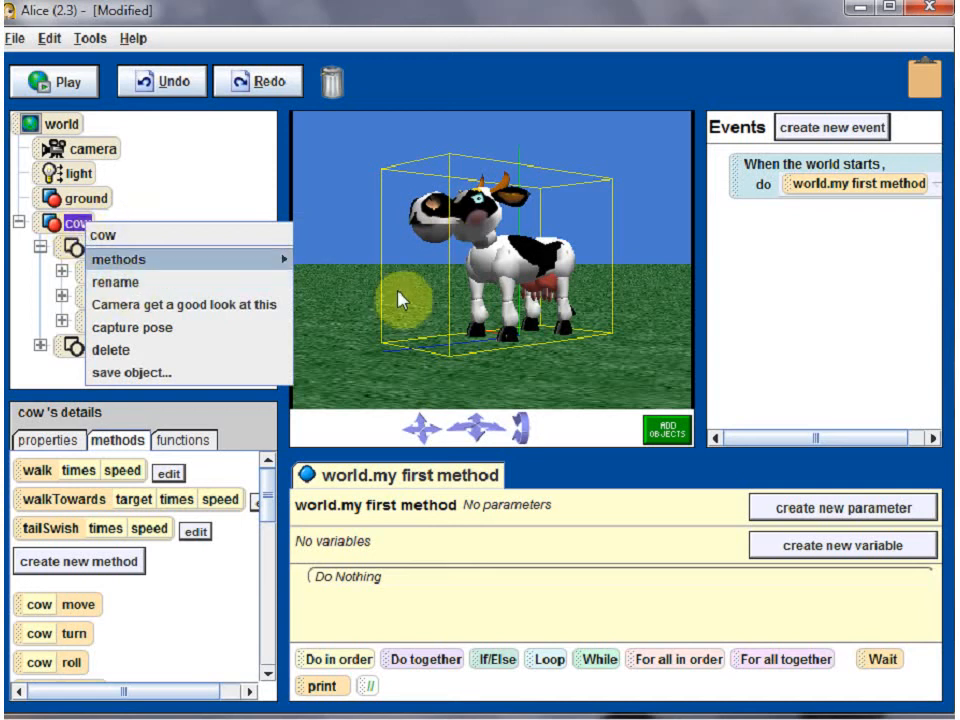
Turn the whole cow right by 1/4 revolution using its methods in the scene view.
right_click(512, 260)
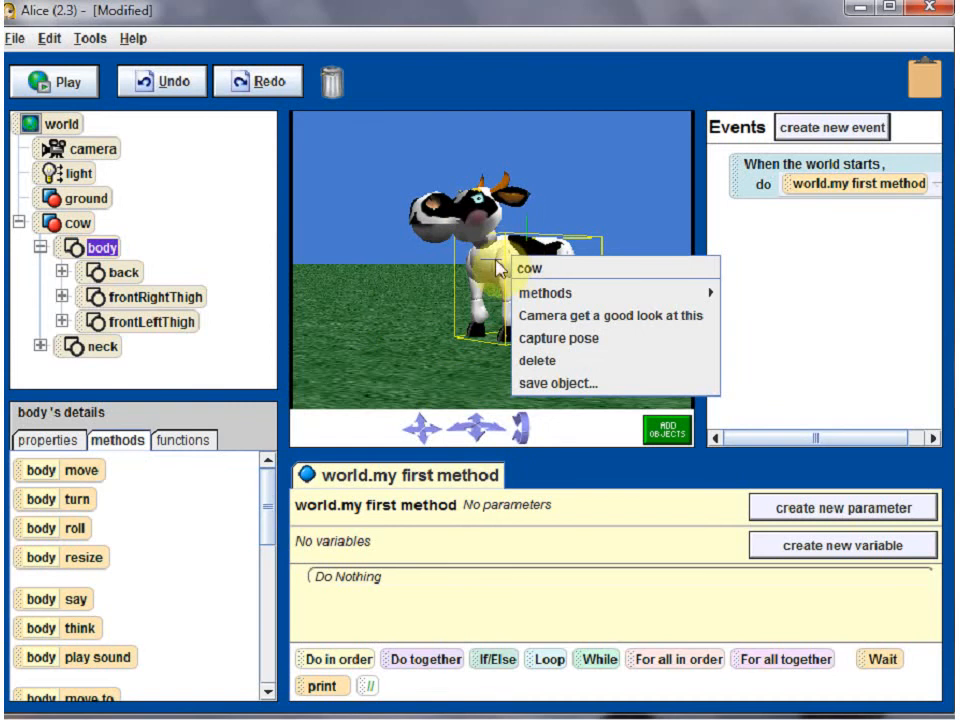
right_click(497, 243)
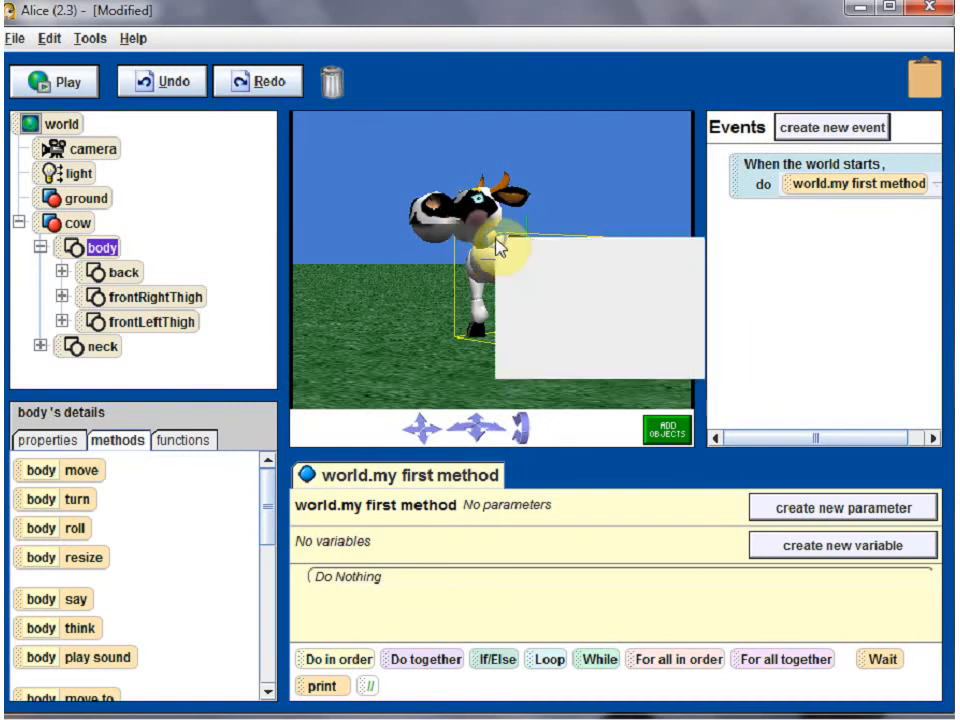
mouse_move(531, 274)
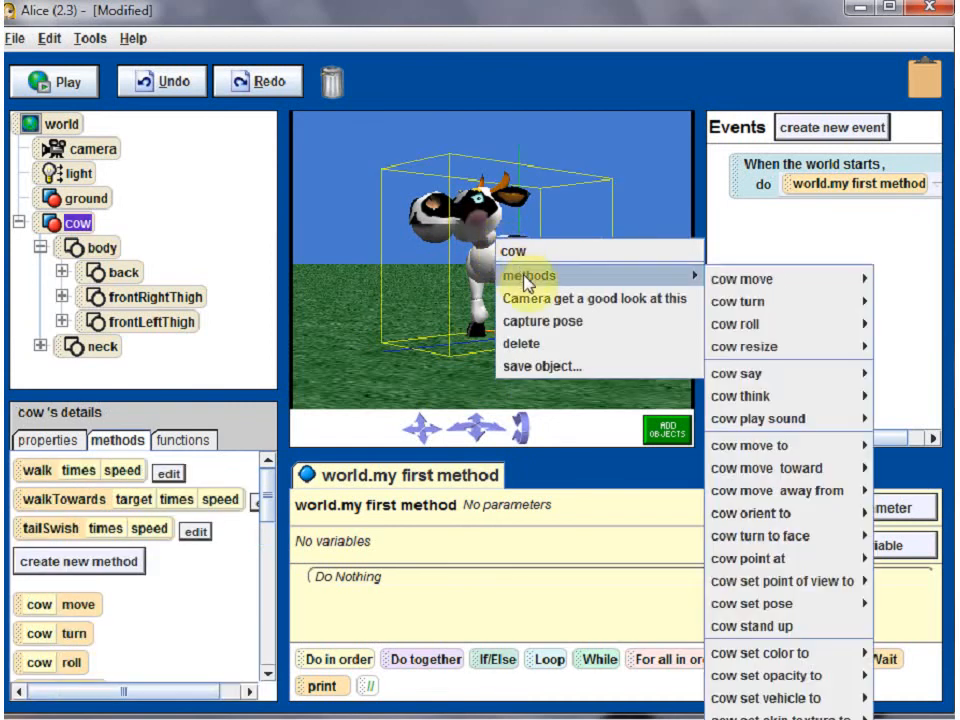
mouse_move(745, 281)
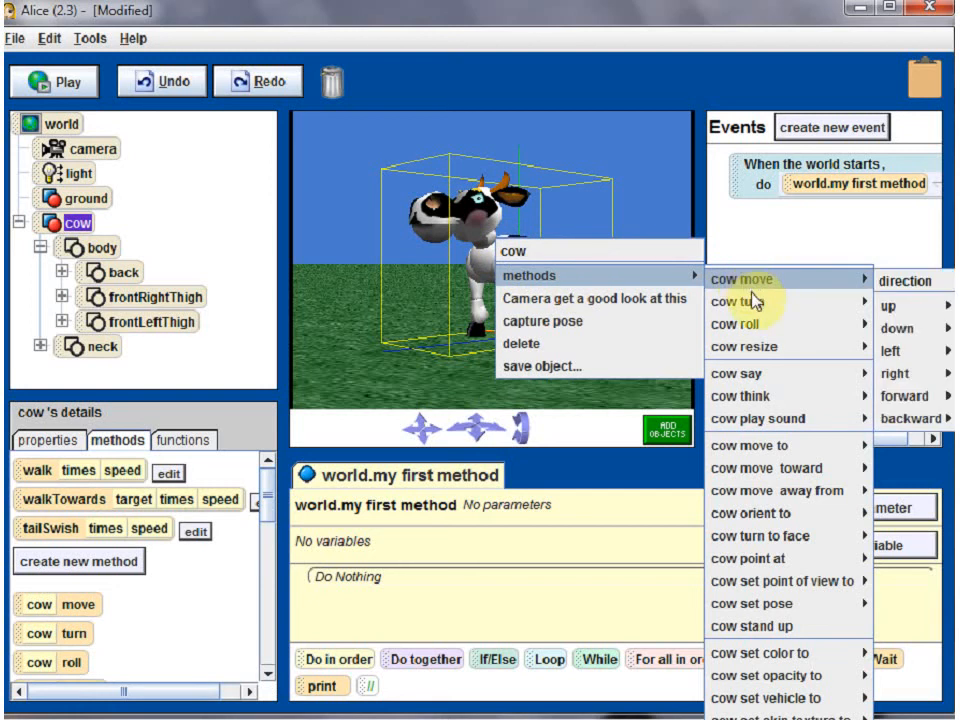
mouse_move(770, 304)
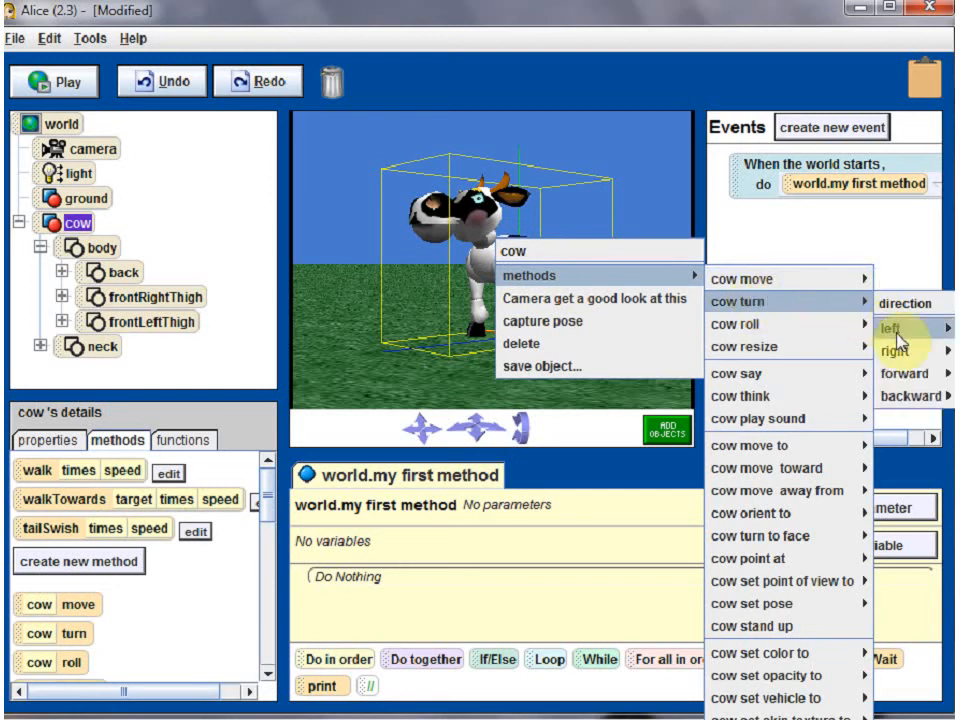
mouse_move(898, 352)
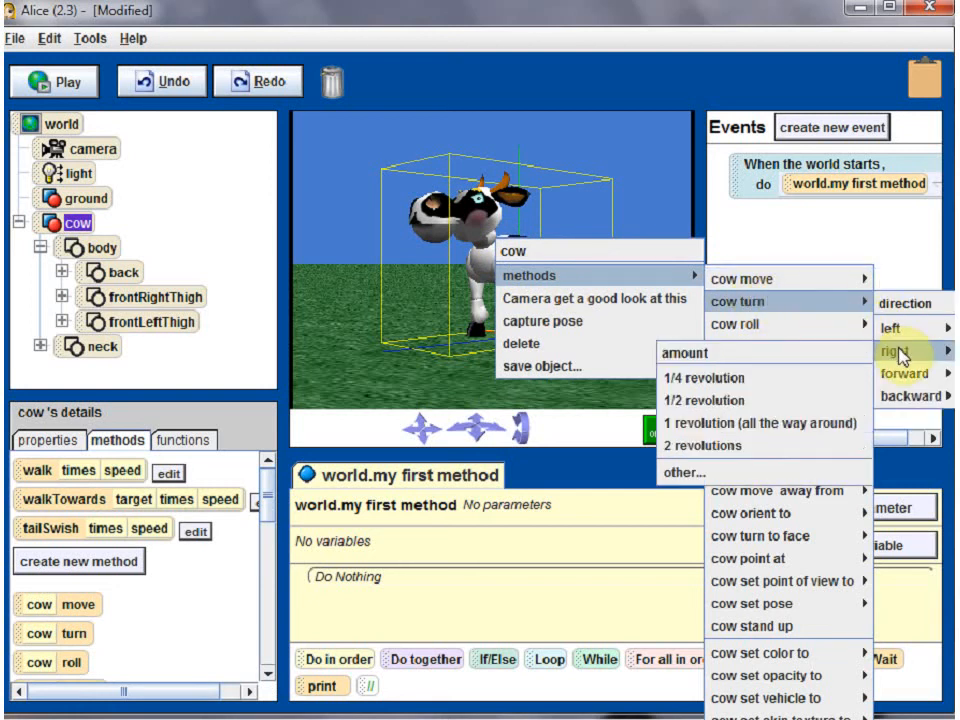
left_click(738, 386)
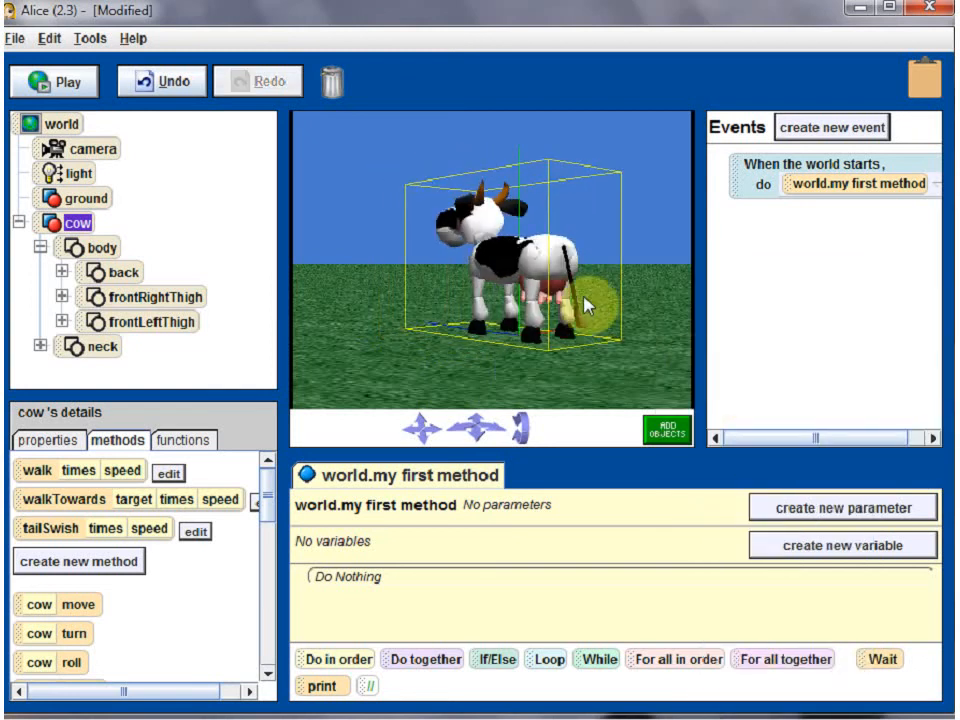
Turn the whole cow right by another 1/4 revolution from the scene view.
right_click(558, 263)
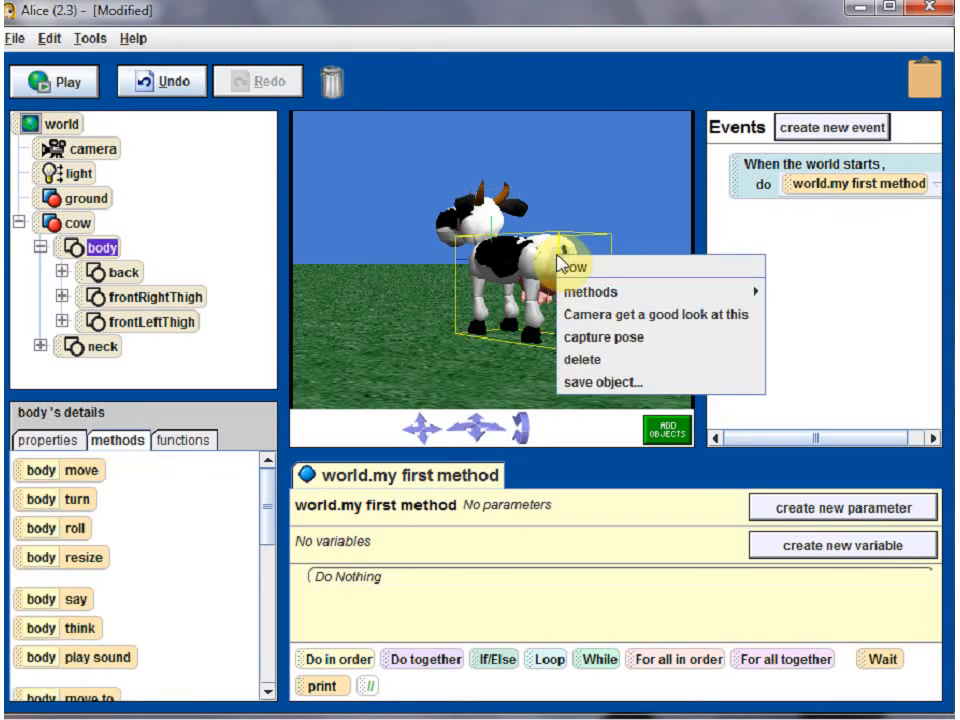
mouse_move(754, 296)
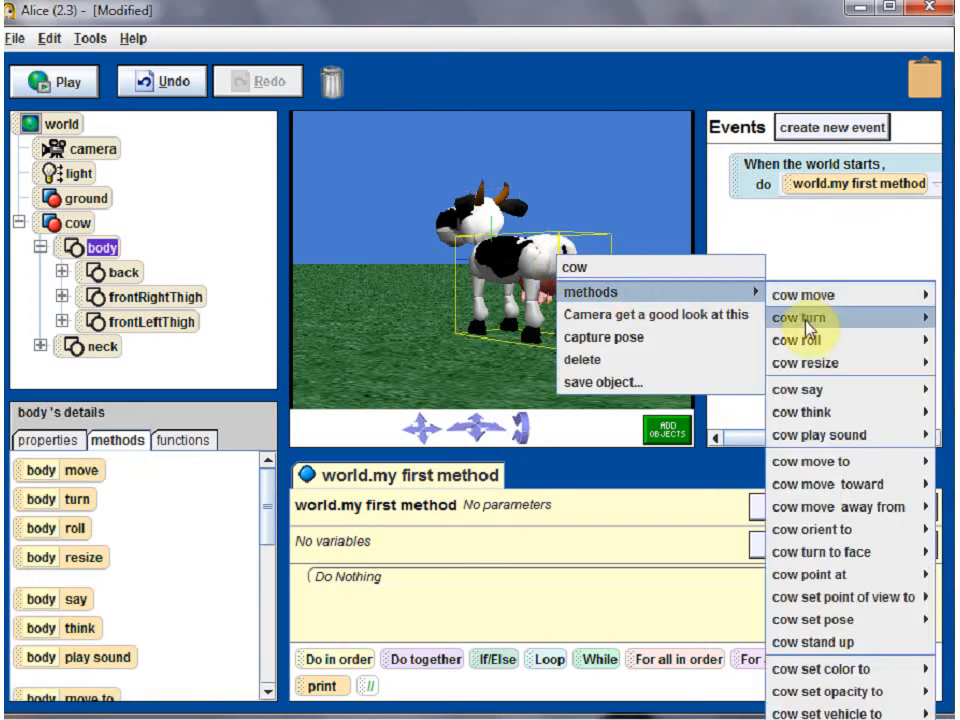
mouse_move(804, 320)
mouse_move(947, 367)
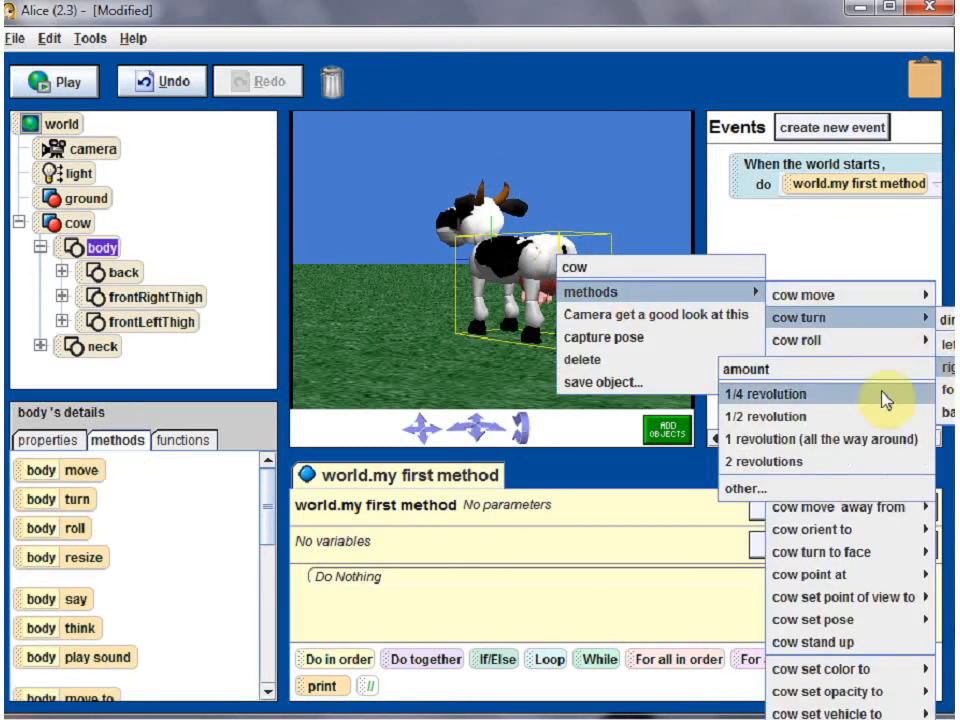
left_click(804, 398)
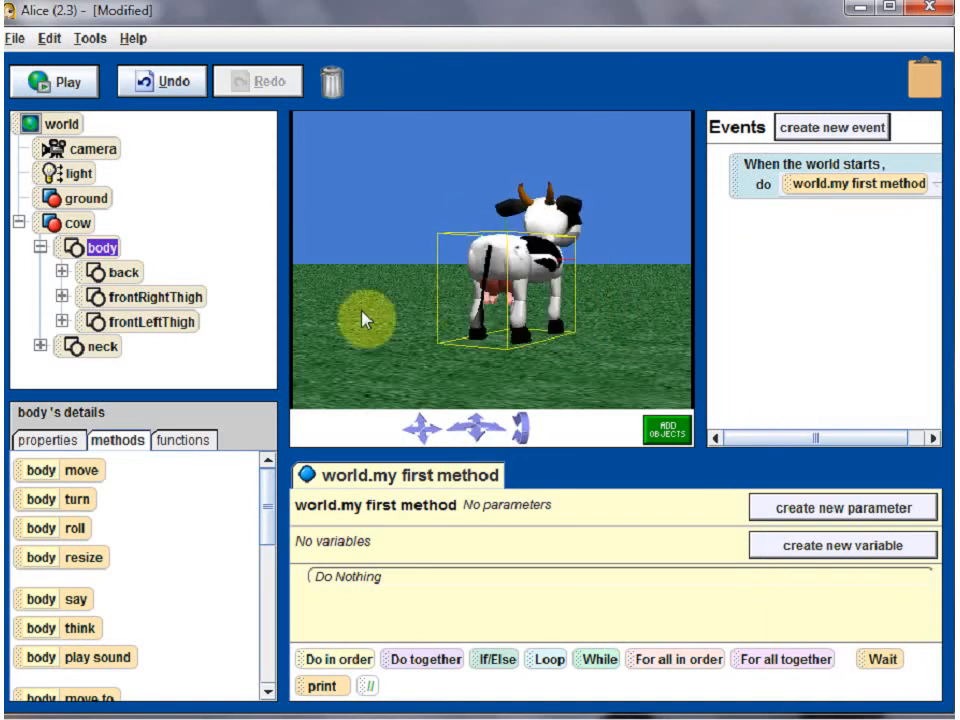
Turn the whole cow right by a further 1/4 revolution using its turn method.
right_click(481, 266)
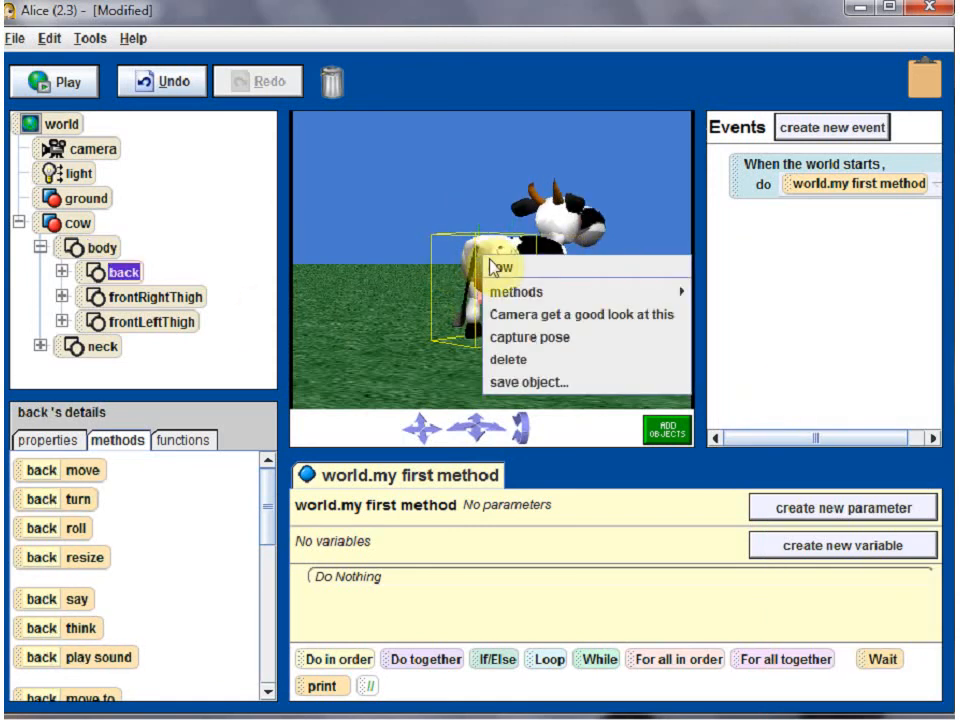
mouse_move(542, 296)
mouse_move(836, 318)
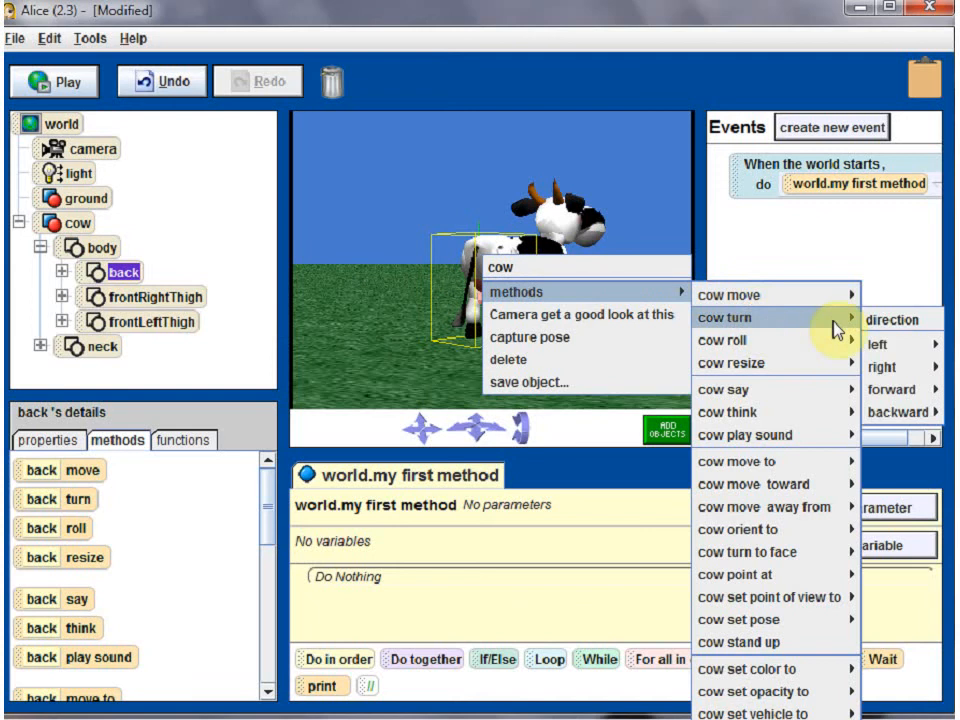
mouse_move(898, 369)
left_click(778, 395)
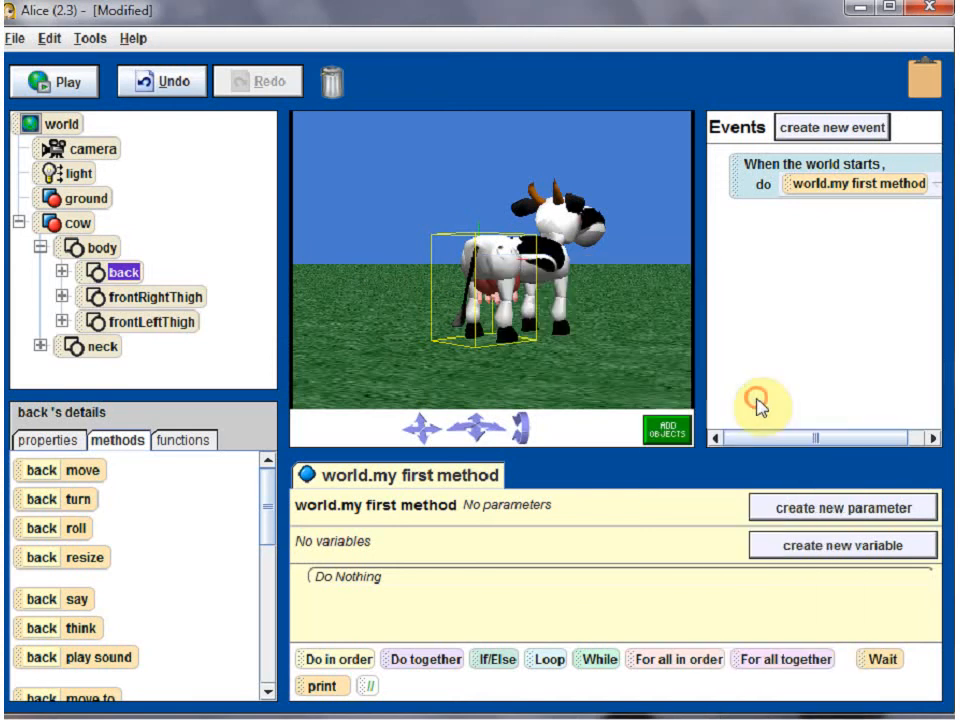
right_click(539, 254)
mouse_move(608, 287)
mouse_move(846, 322)
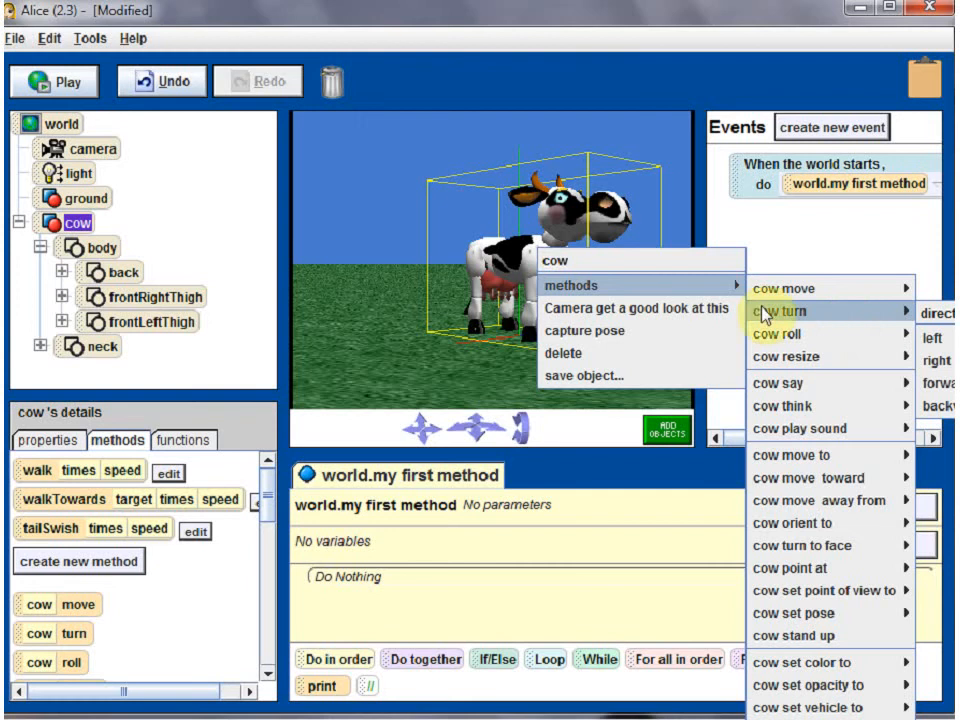
left_click(208, 247)
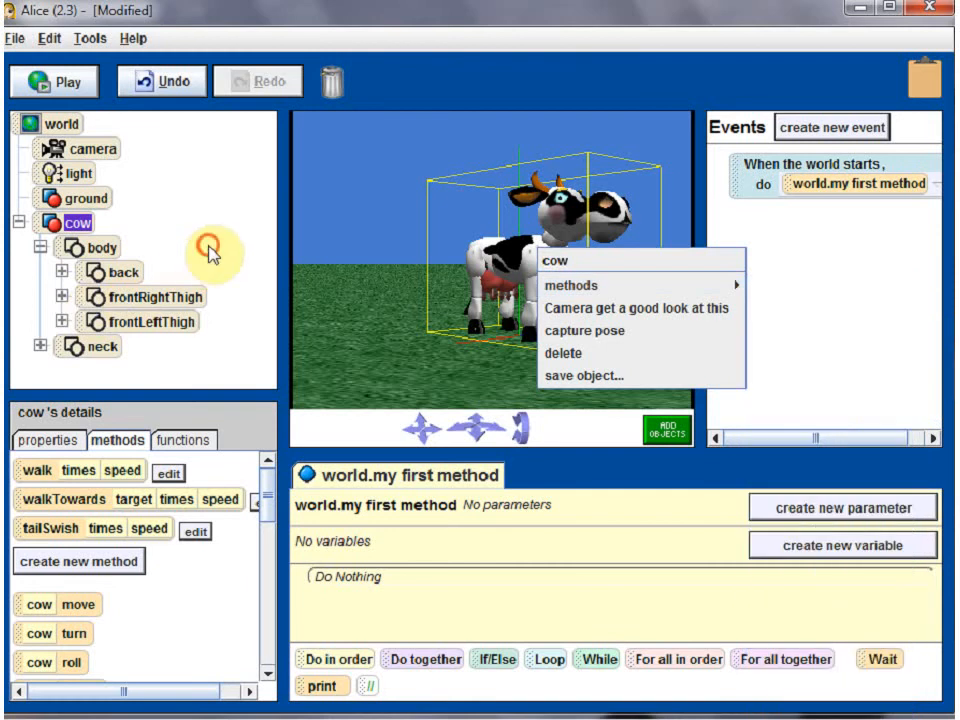
Turn the whole cow forward by 1/4 revolution from the object tree and undo that turn.
right_click(83, 227)
mouse_move(142, 271)
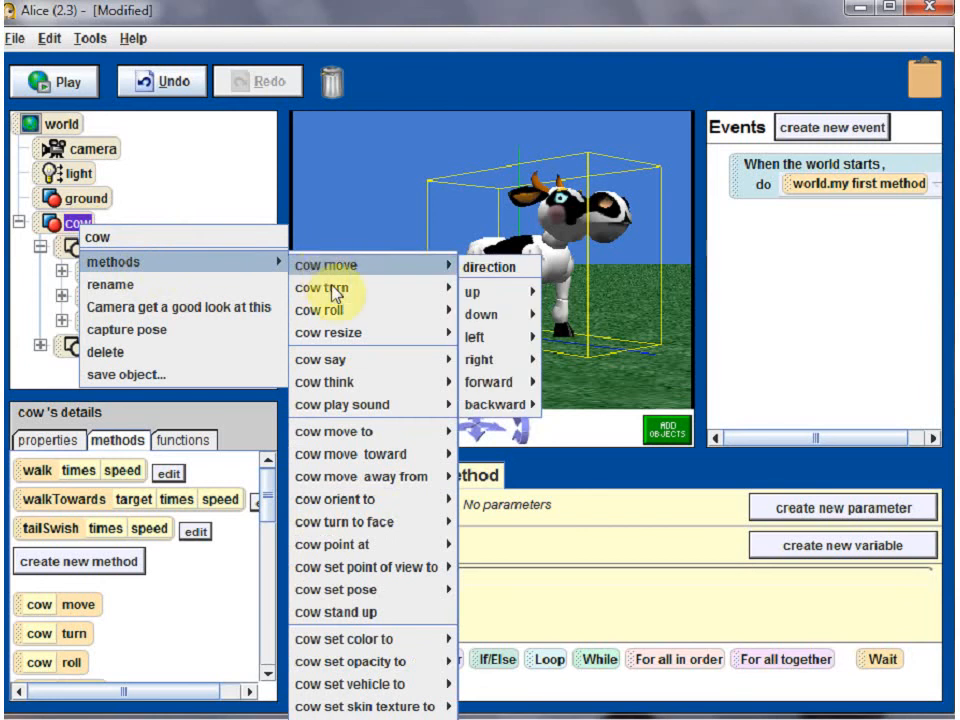
mouse_move(340, 292)
mouse_move(521, 362)
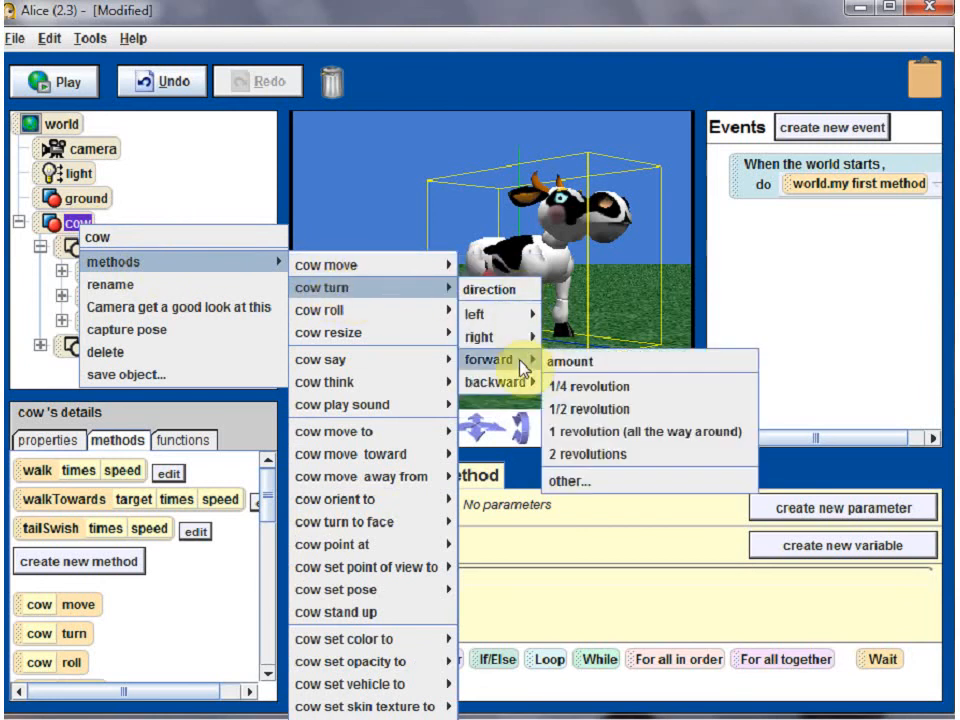
left_click(574, 388)
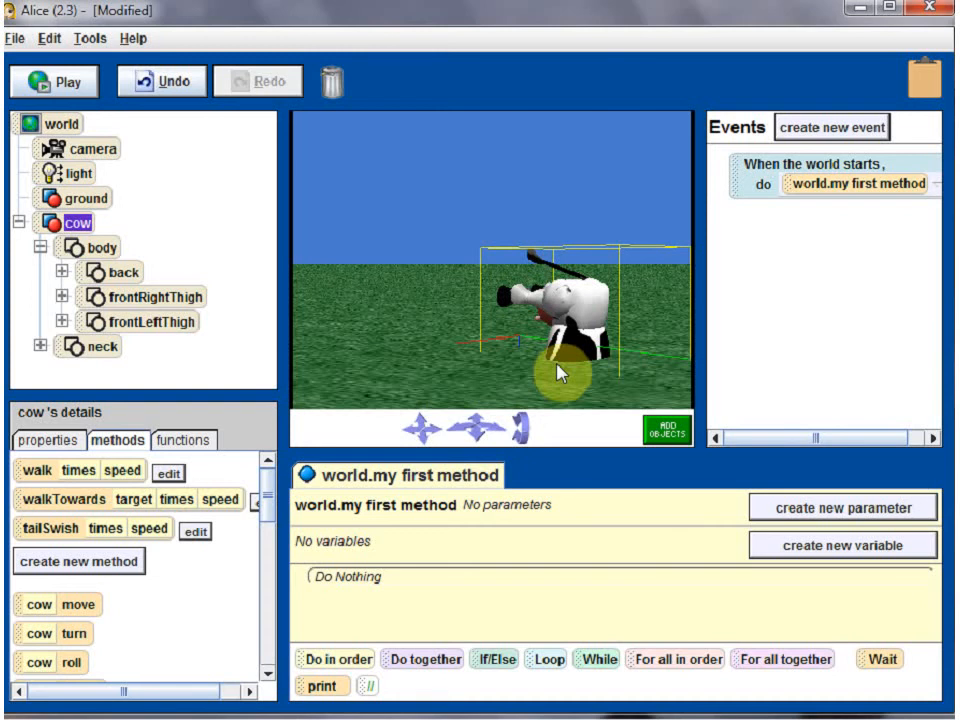
left_click(193, 80)
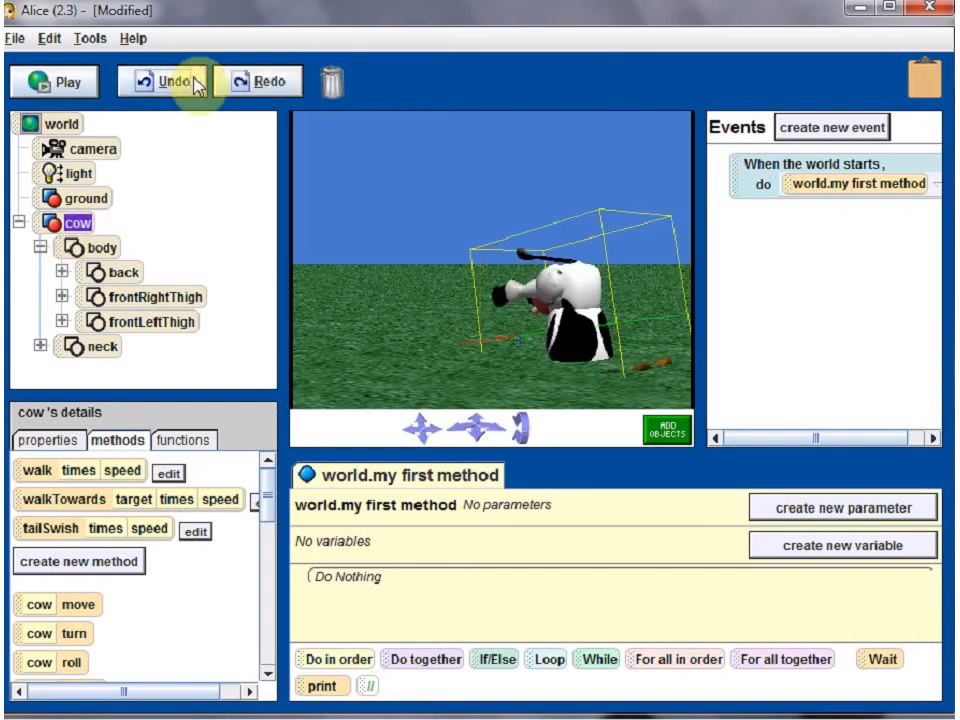
Turn the whole cow forward by a custom amount of .1 revolutions.
right_click(80, 224)
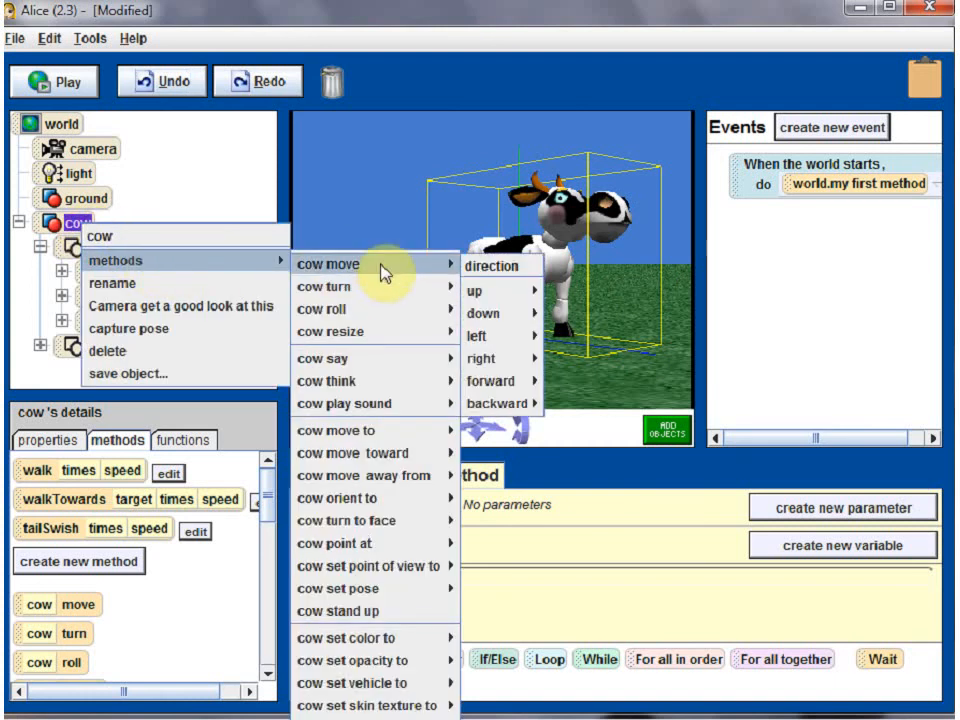
mouse_move(381, 286)
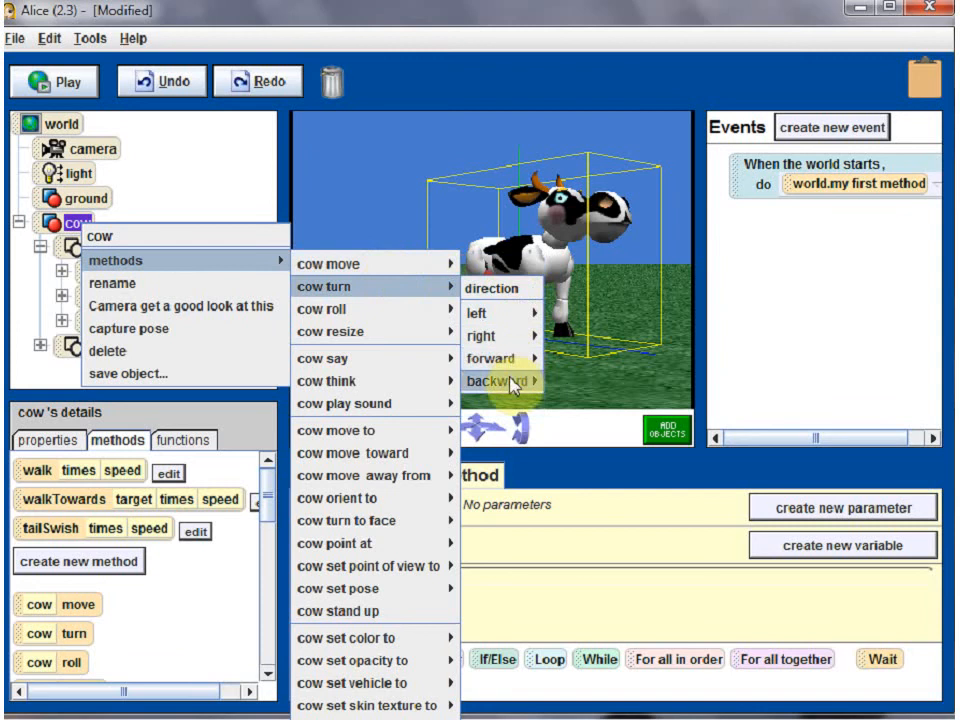
mouse_move(517, 366)
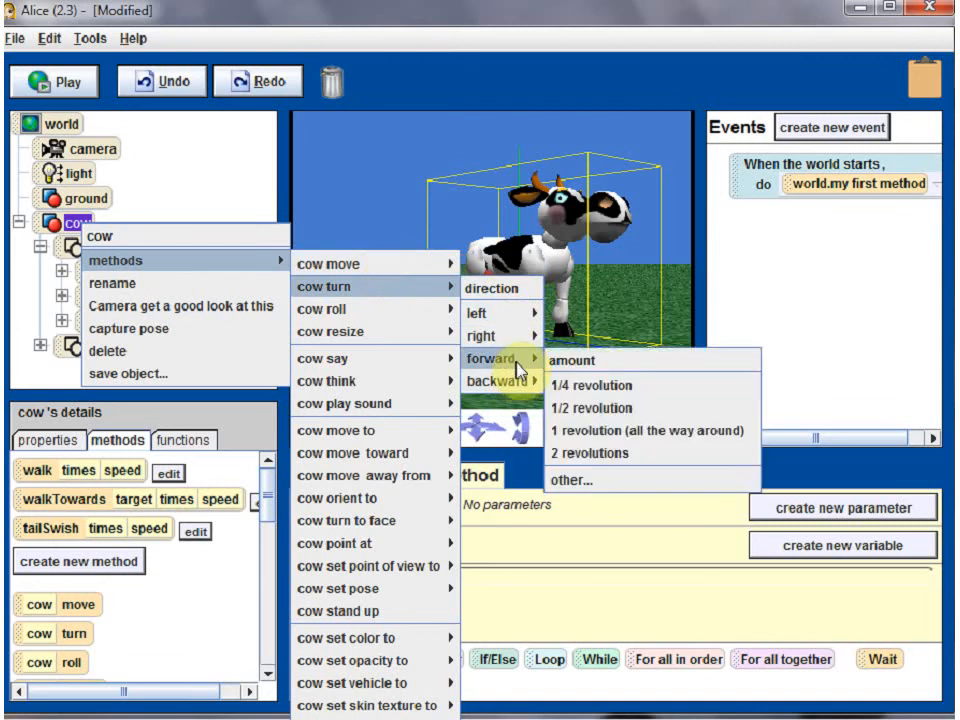
left_click(608, 480)
left_click(510, 482)
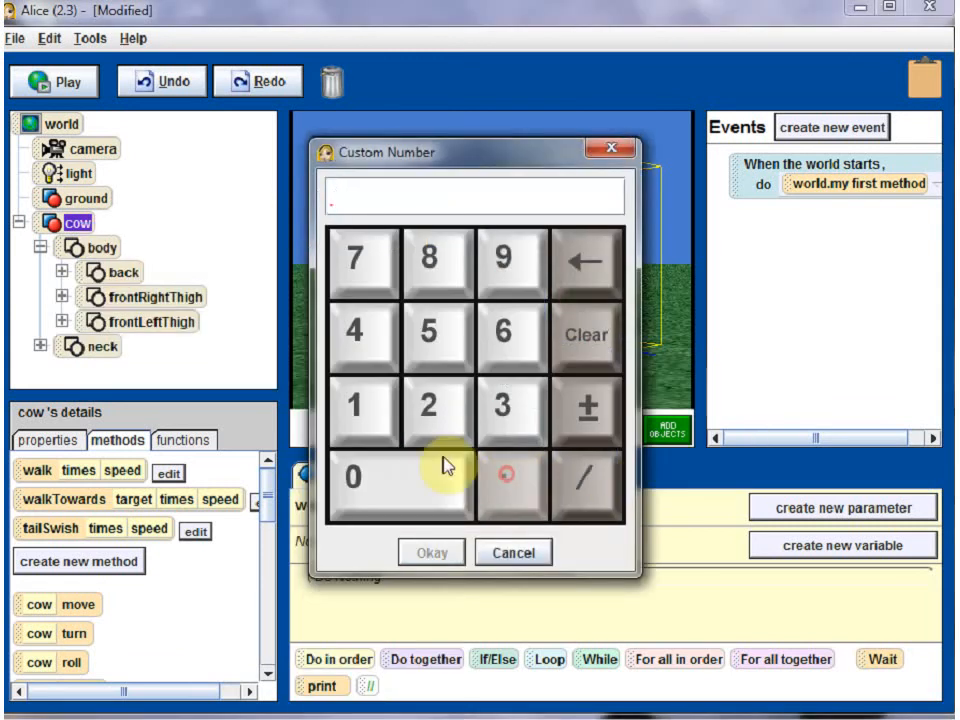
left_click(364, 414)
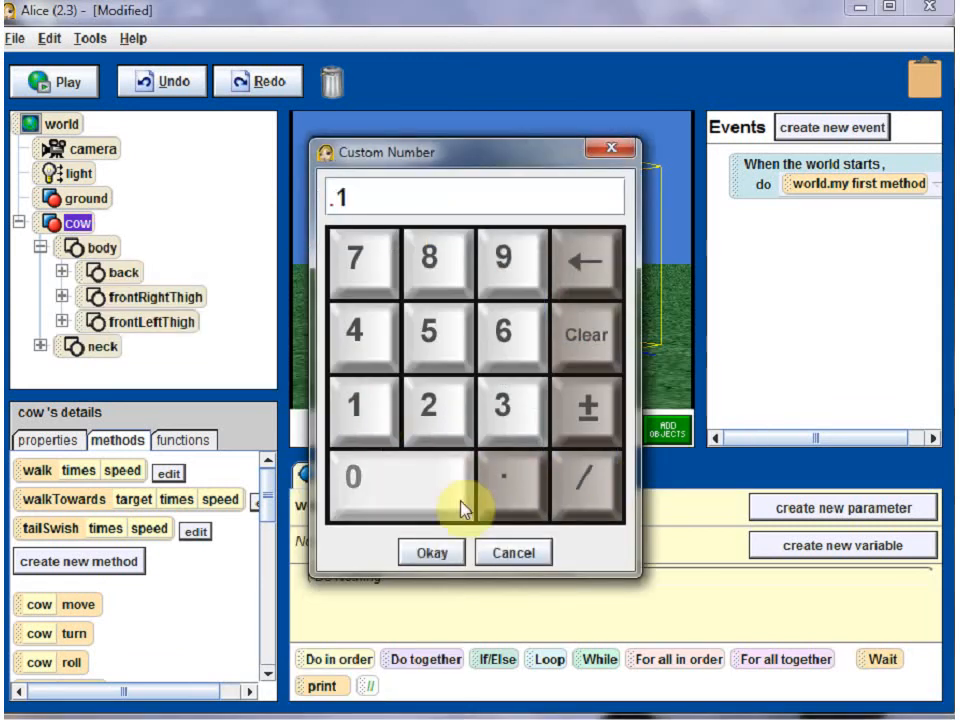
left_click(448, 556)
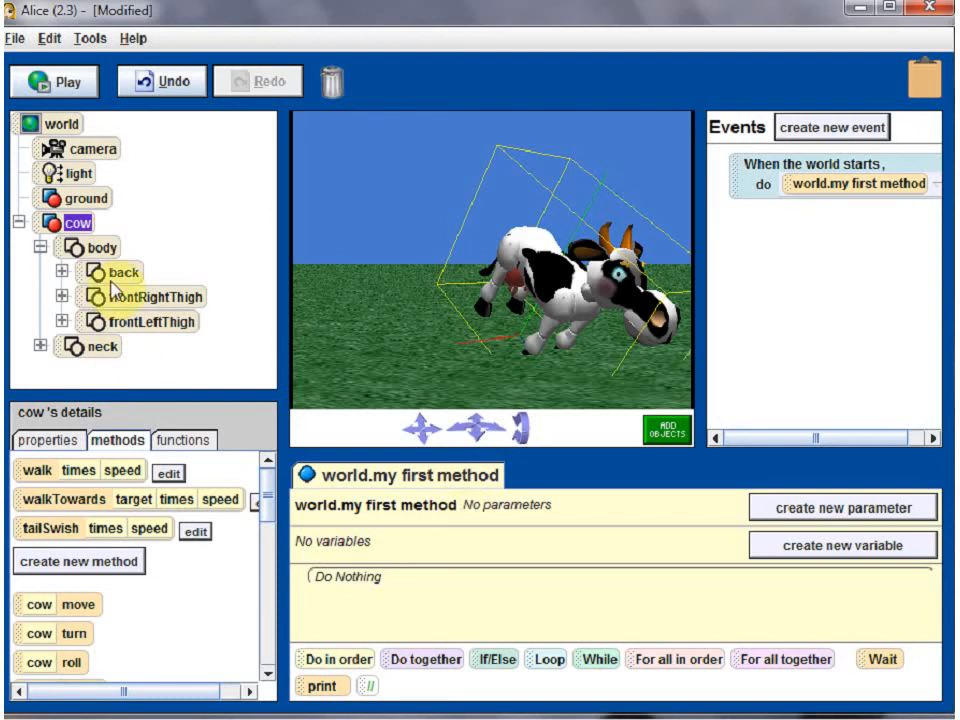
Turn the whole cow backward by 0.1 revolutions.
right_click(88, 228)
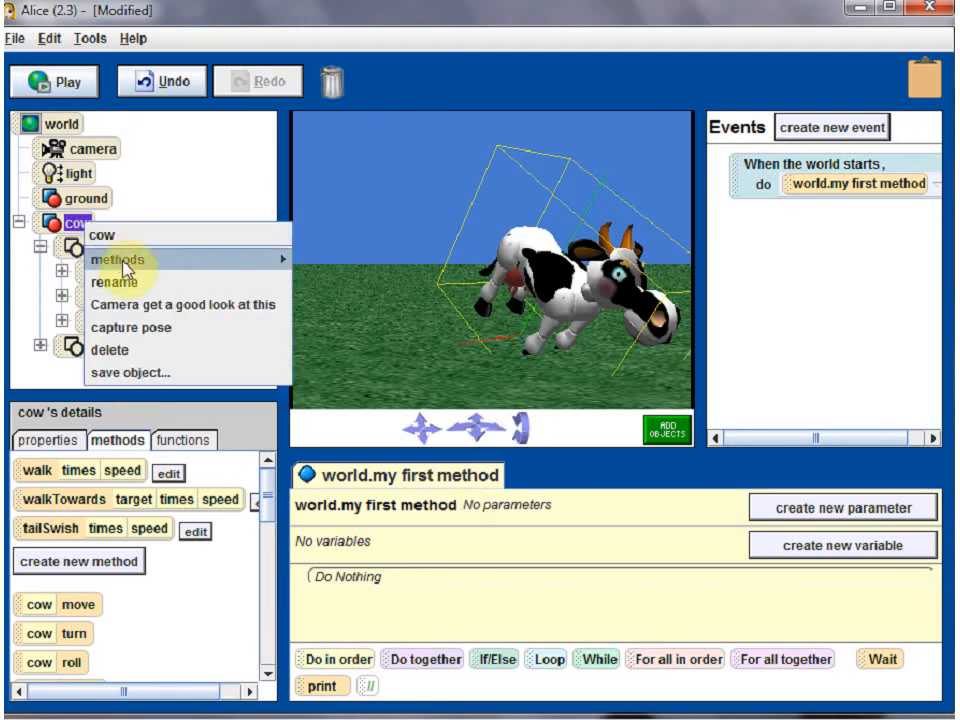
mouse_move(370, 289)
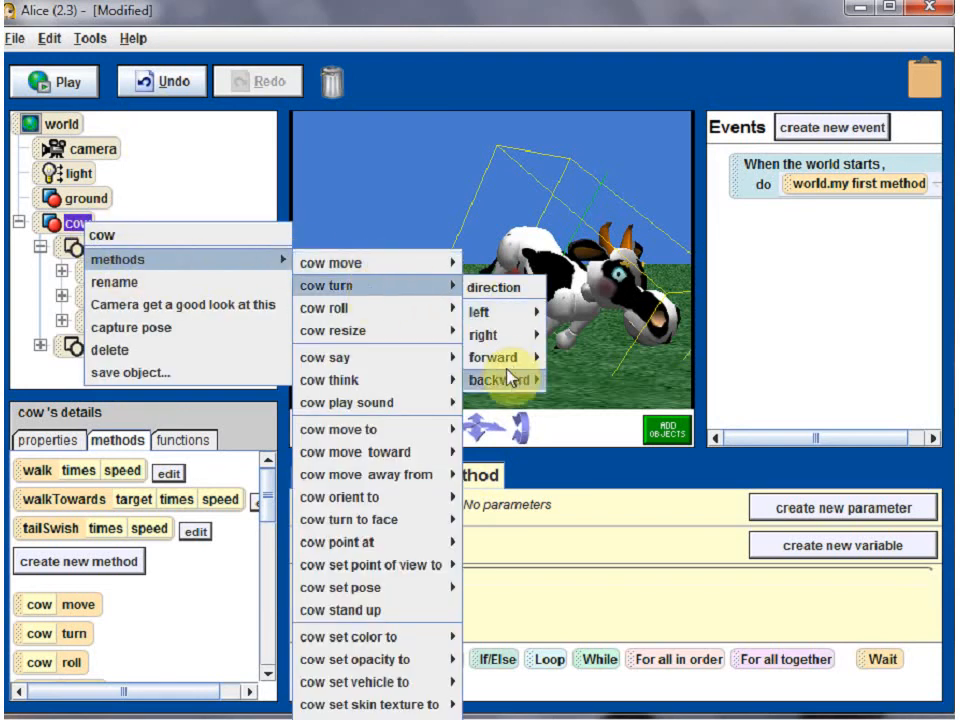
mouse_move(525, 389)
left_click(588, 502)
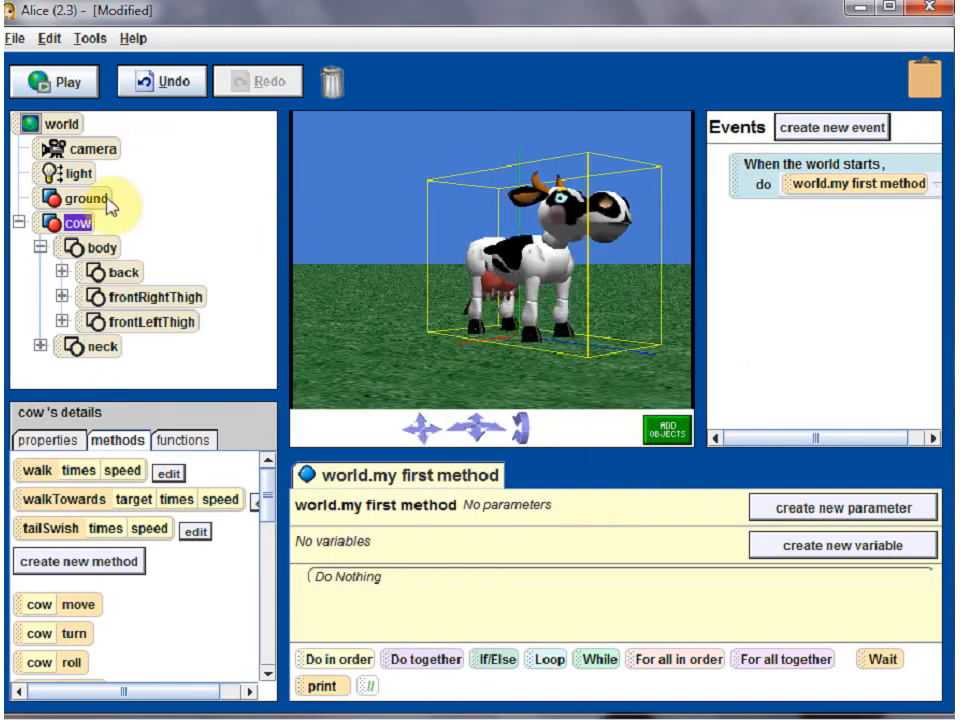
Turn the whole cow backward by another 0.1 revolutions and undo that turn.
right_click(86, 224)
mouse_move(207, 273)
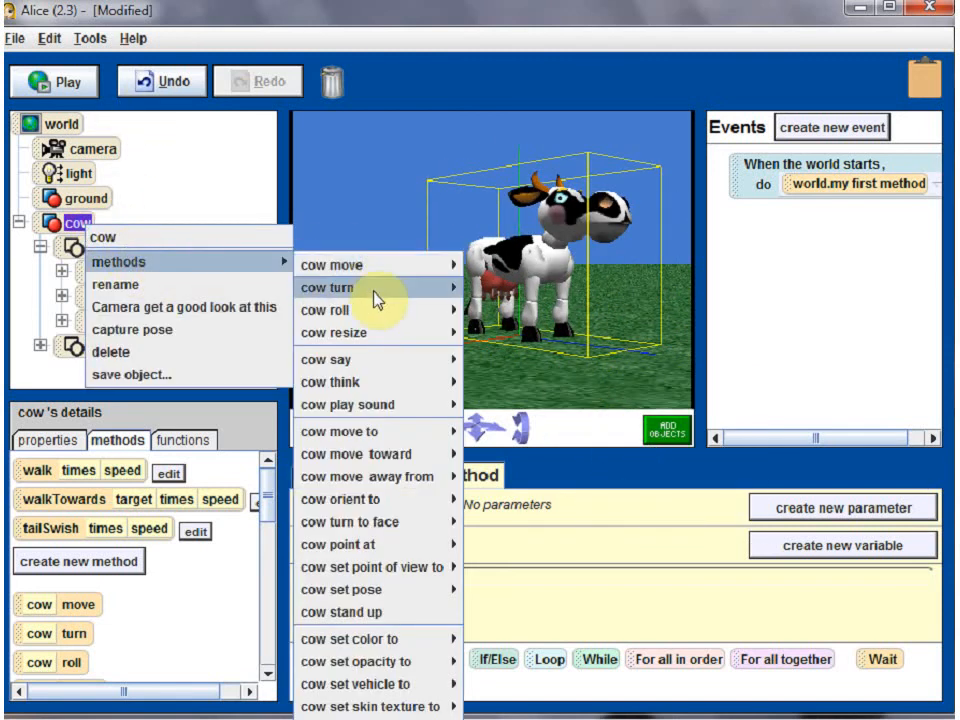
mouse_move(440, 289)
mouse_move(504, 382)
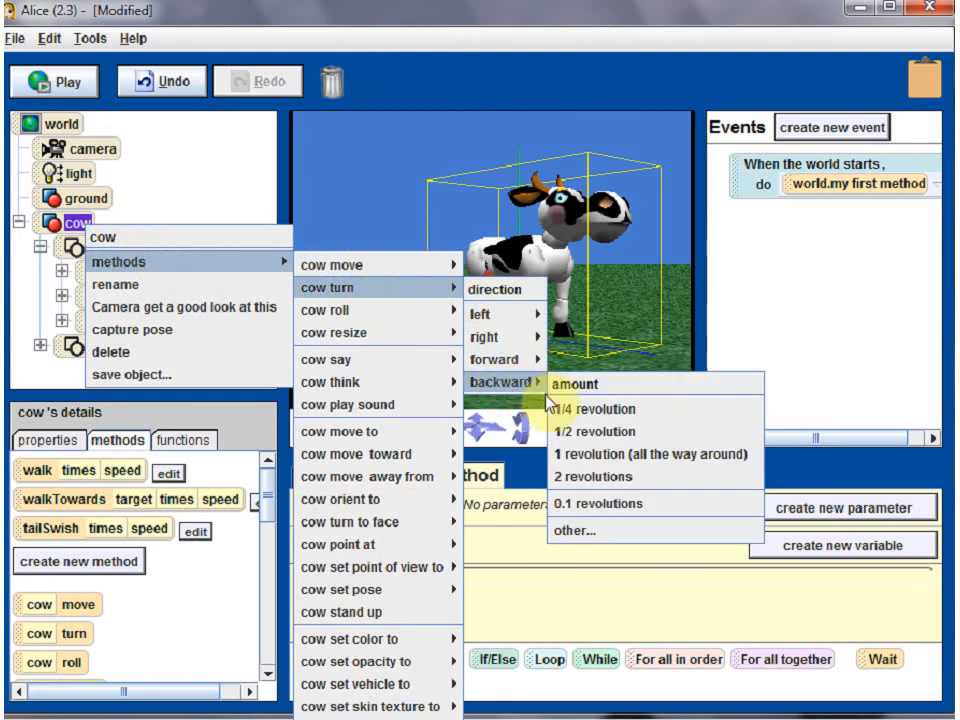
left_click(583, 504)
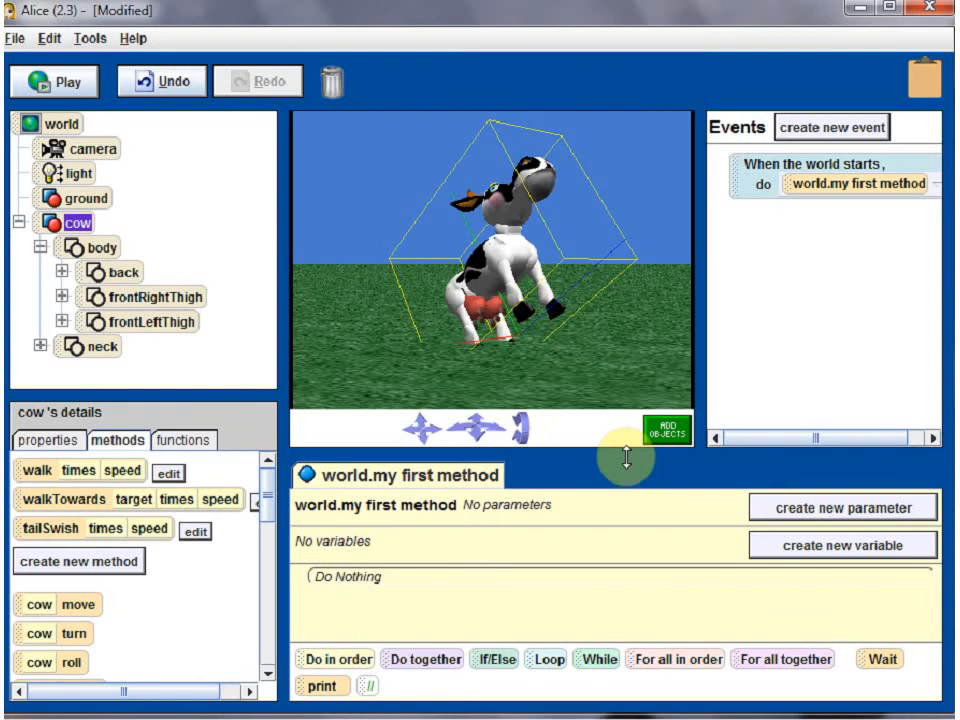
left_click(183, 88)
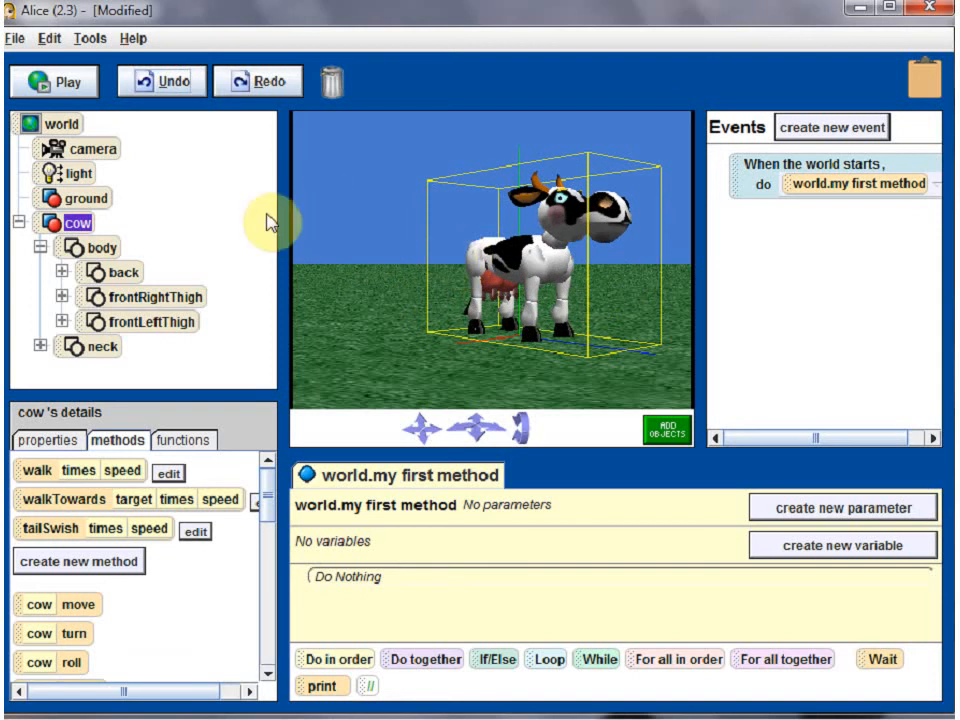
Turn the whole cow left by 1/2 revolution using its turn method.
right_click(82, 226)
mouse_move(225, 262)
mouse_move(414, 290)
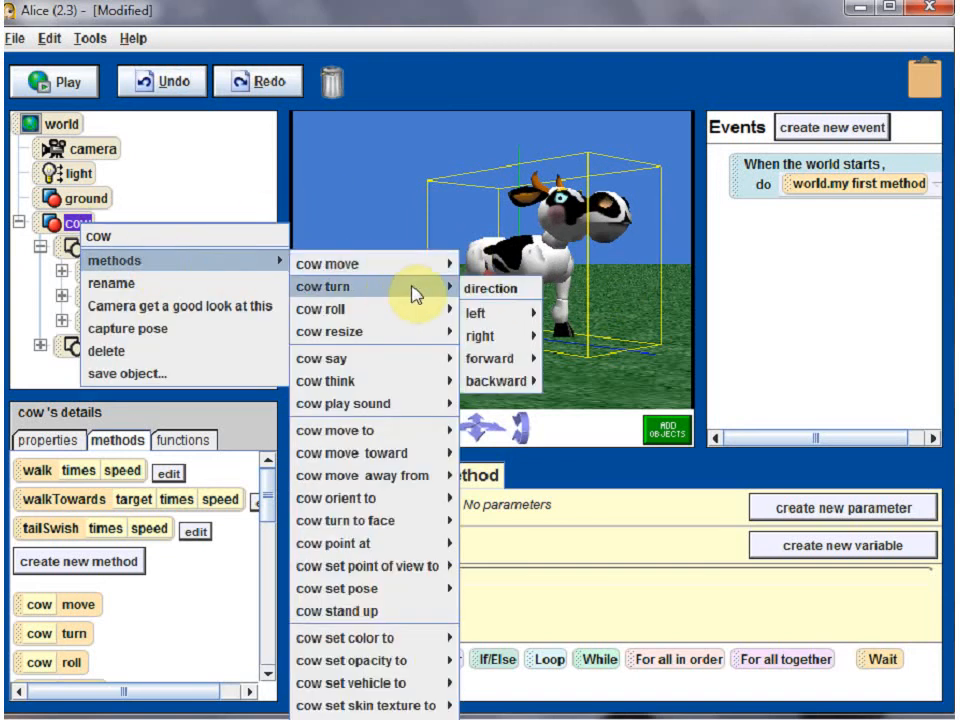
mouse_move(532, 322)
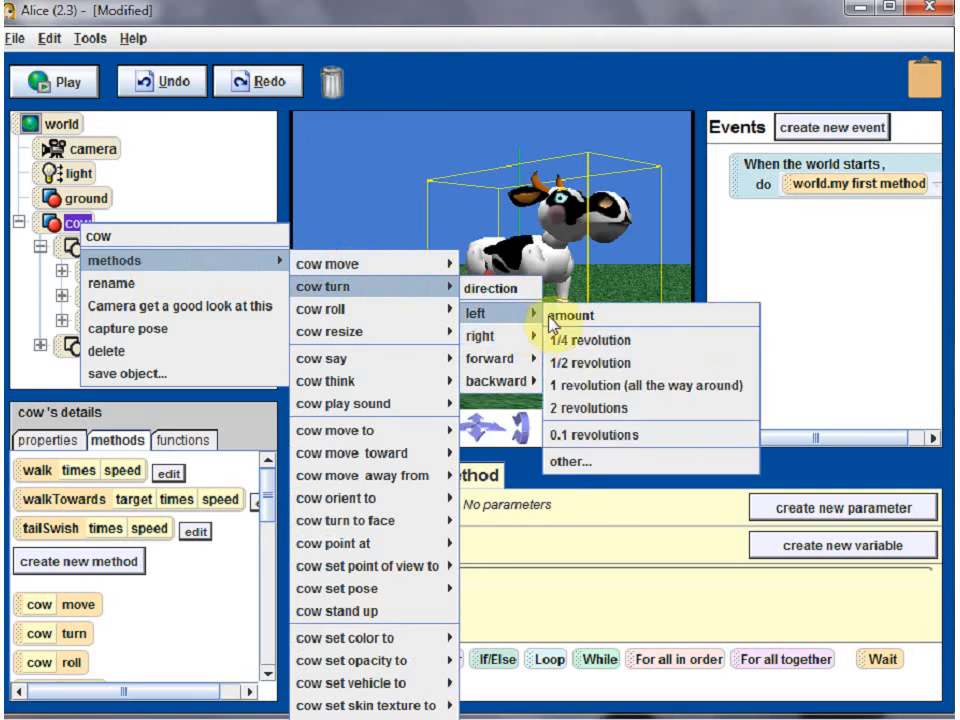
left_click(612, 363)
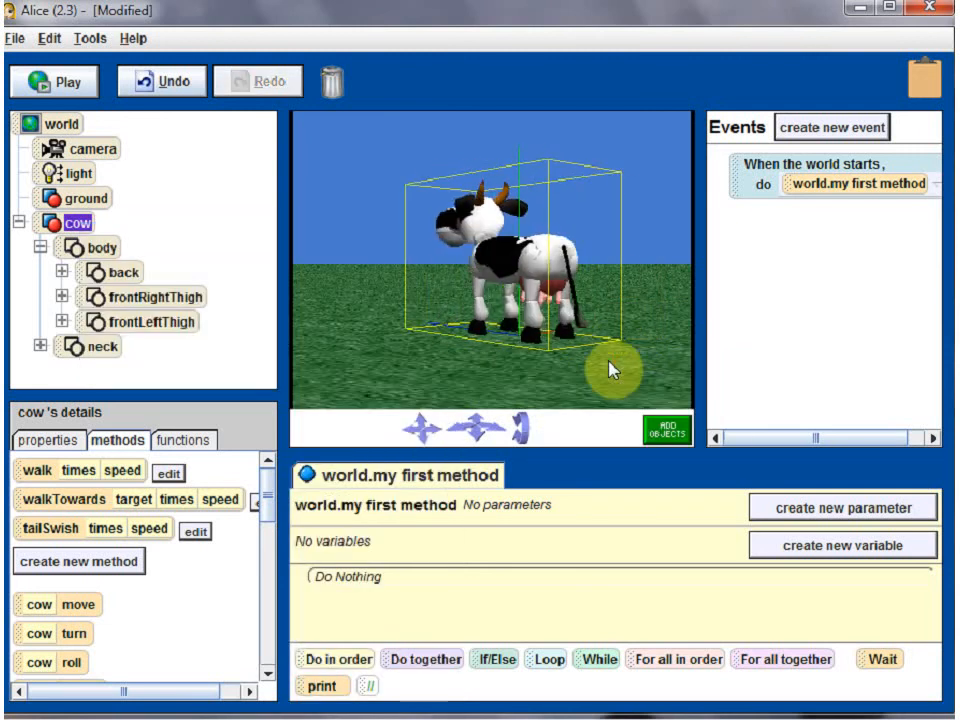
Turn the whole cow left by 1/4 revolution using its turn method.
right_click(82, 224)
mouse_move(150, 257)
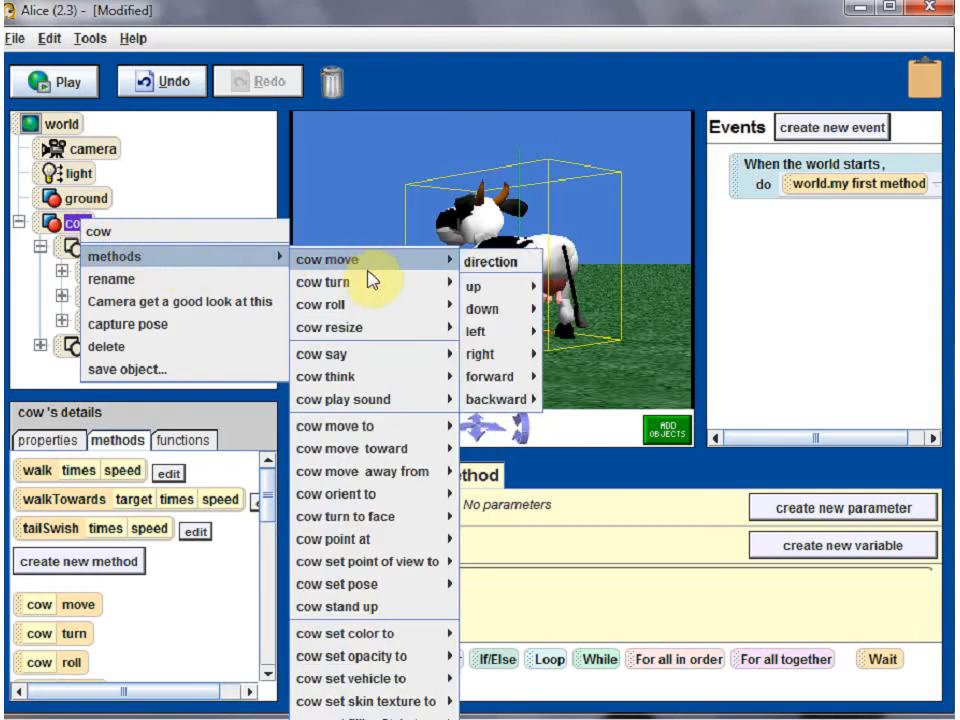
mouse_move(372, 283)
mouse_move(499, 332)
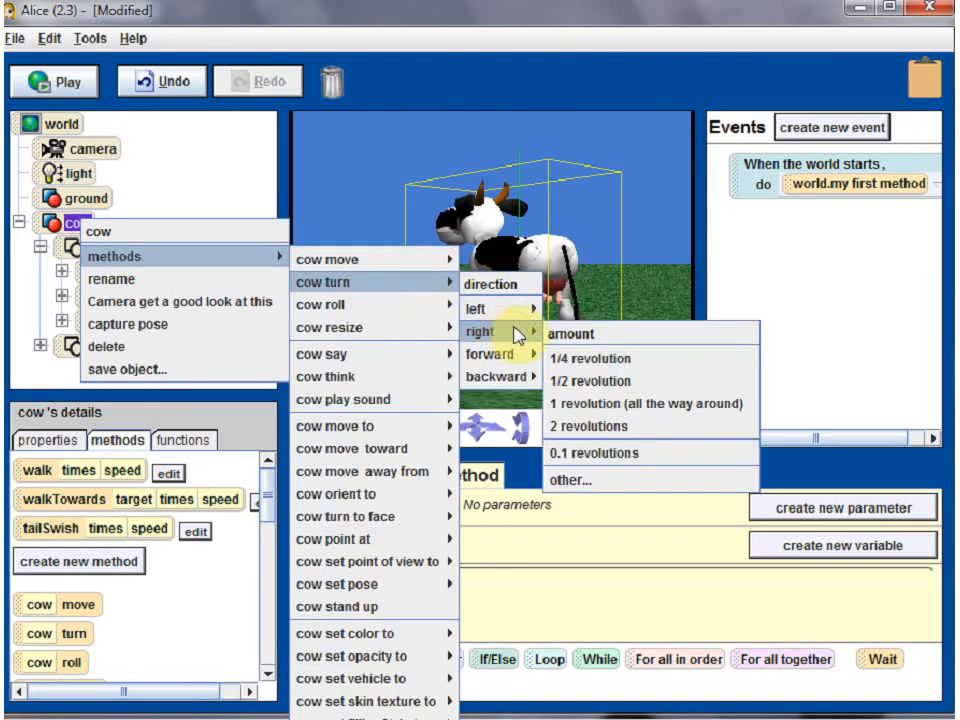
mouse_move(519, 312)
left_click(570, 336)
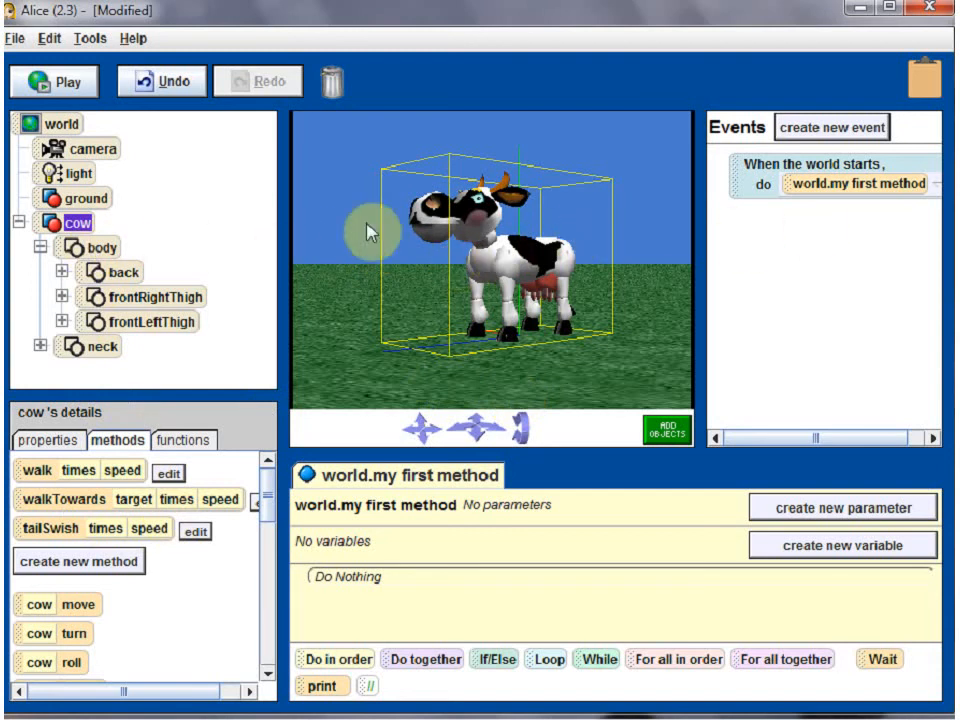
right_click(85, 224)
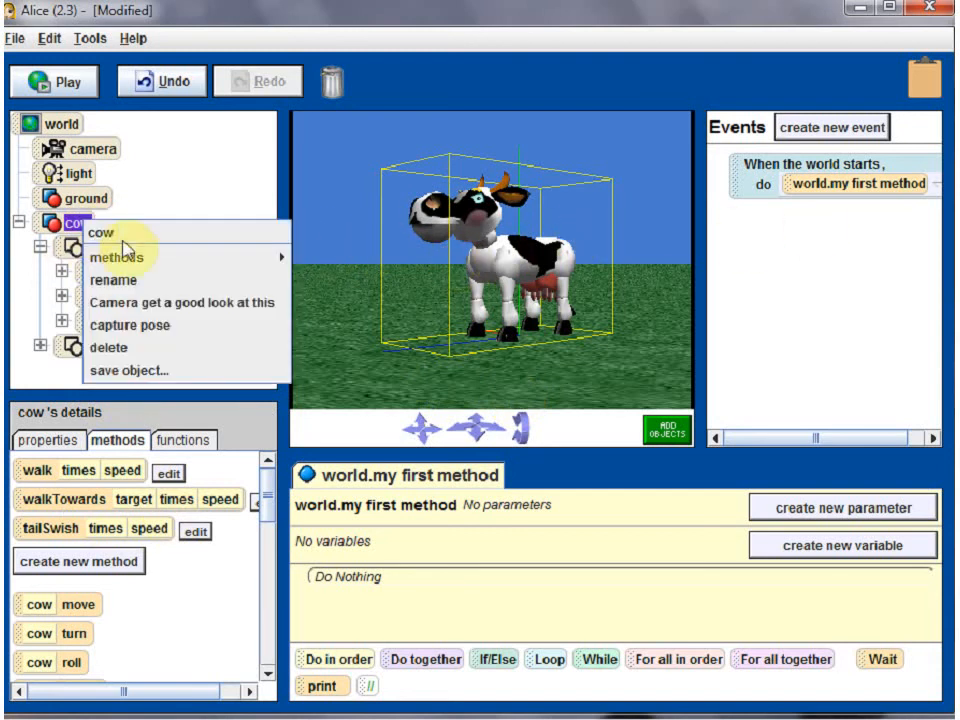
mouse_move(133, 258)
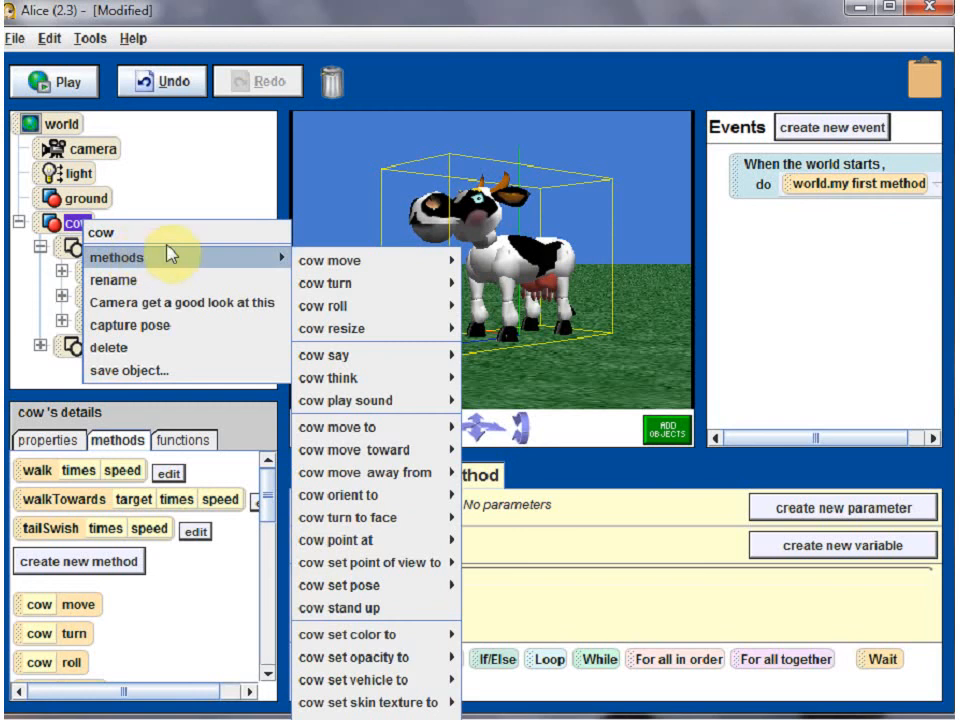
mouse_move(338, 258)
left_click(502, 64)
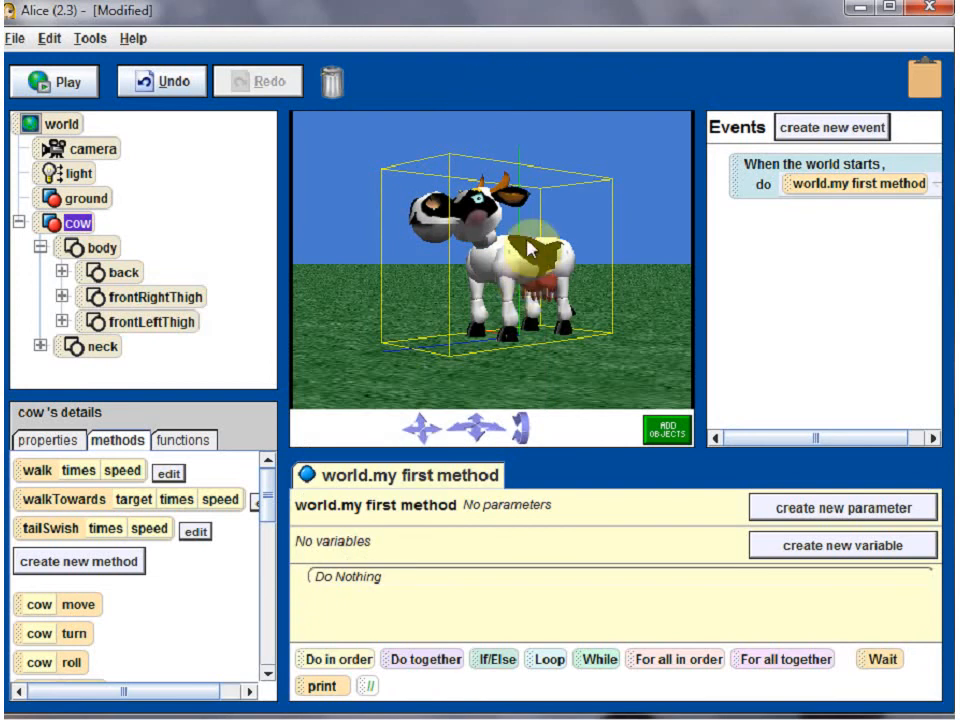
Roll the whole cow right by 0.1 revolutions and undo that roll.
right_click(80, 227)
mouse_move(167, 263)
mouse_move(439, 315)
mouse_move(489, 359)
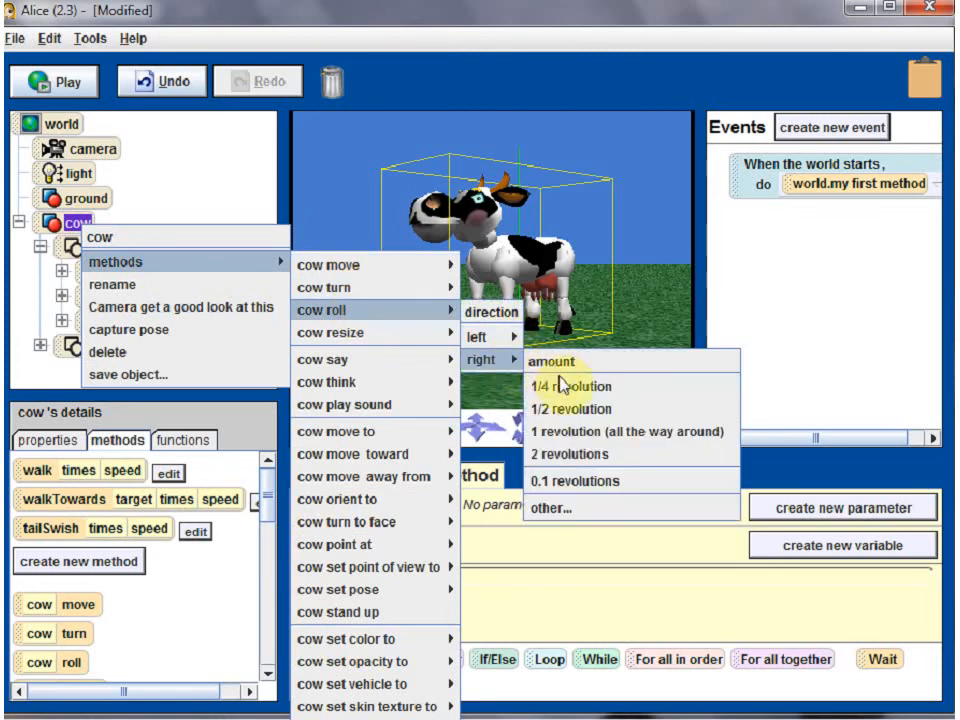
left_click(562, 482)
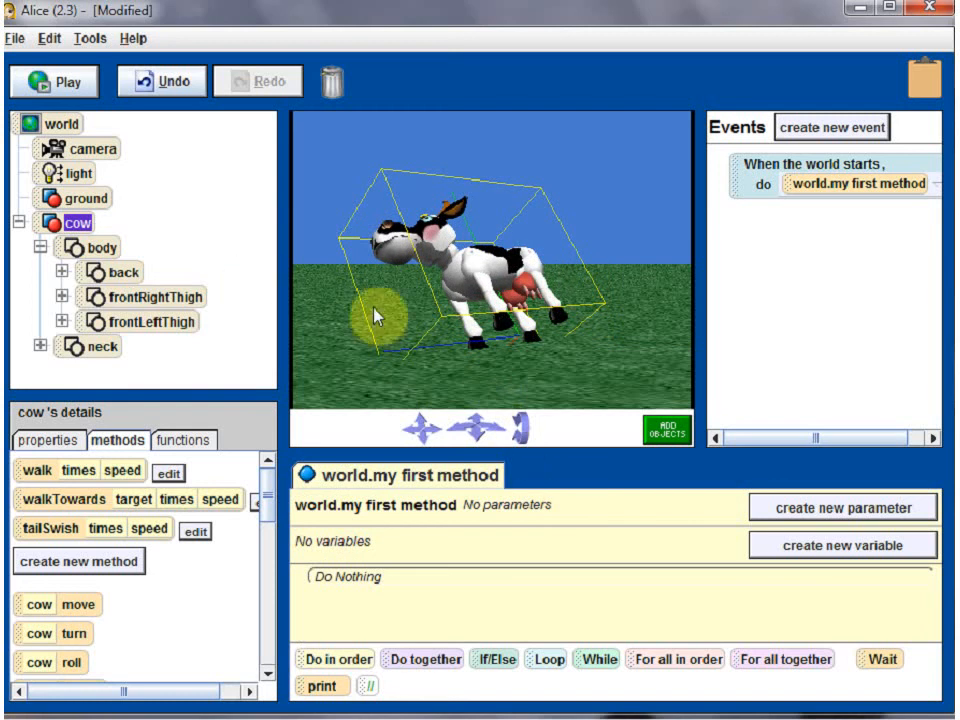
left_click(165, 82)
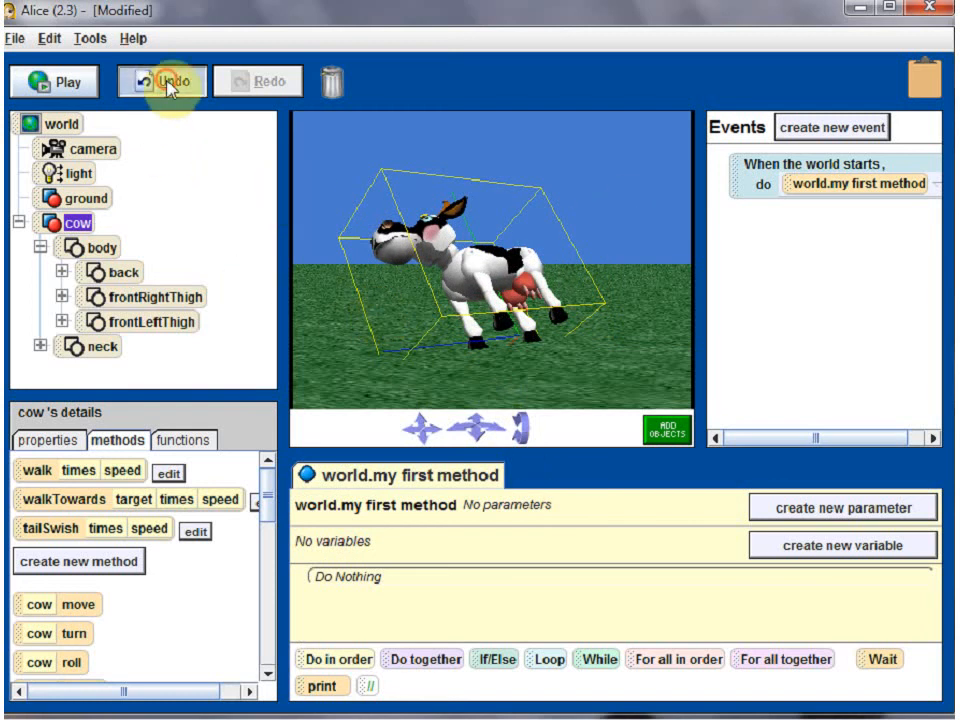
Roll the whole cow left by 0.1 revolutions using its roll method.
right_click(90, 224)
mouse_move(133, 257)
mouse_move(360, 306)
mouse_move(508, 334)
left_click(563, 454)
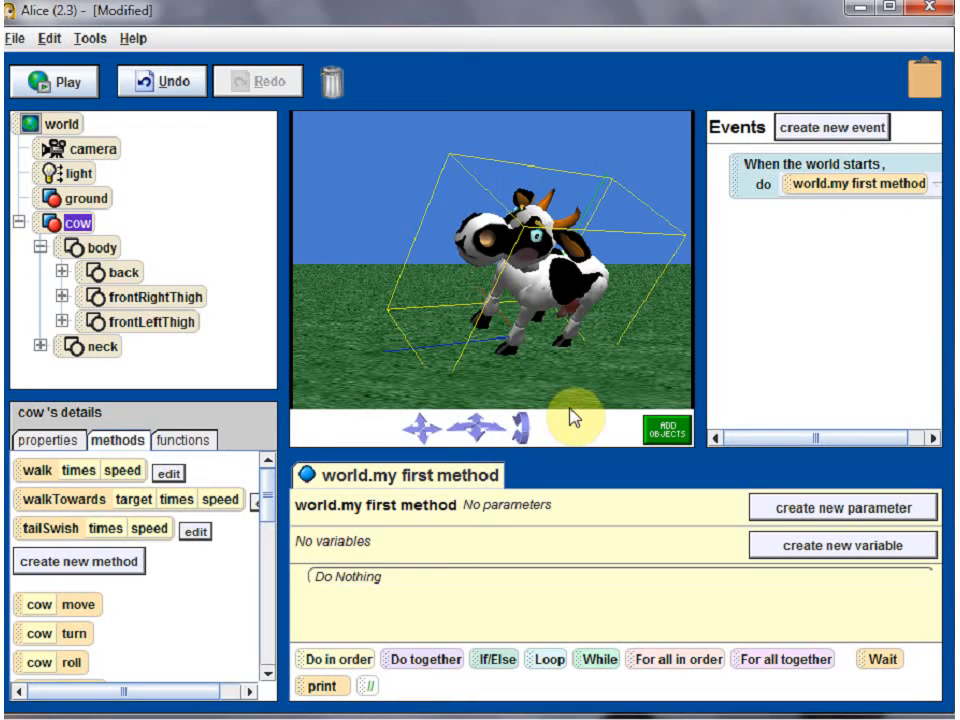
Undo the last roll of the whole cow, and briefly visit the object-adding view before returning to the main editor.
left_click(186, 86)
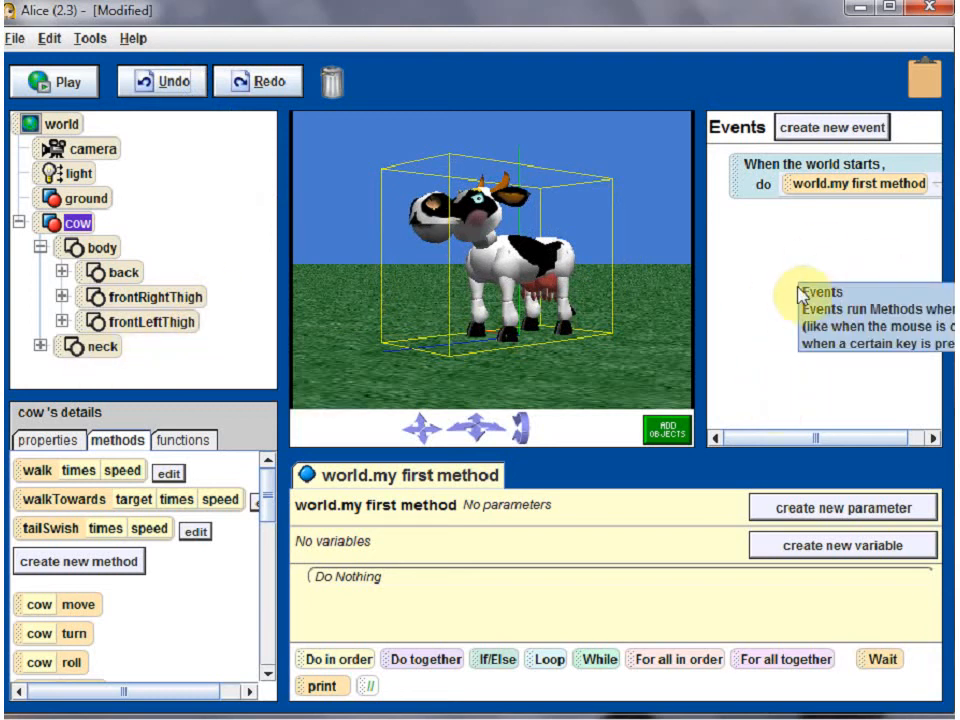
left_click(667, 431)
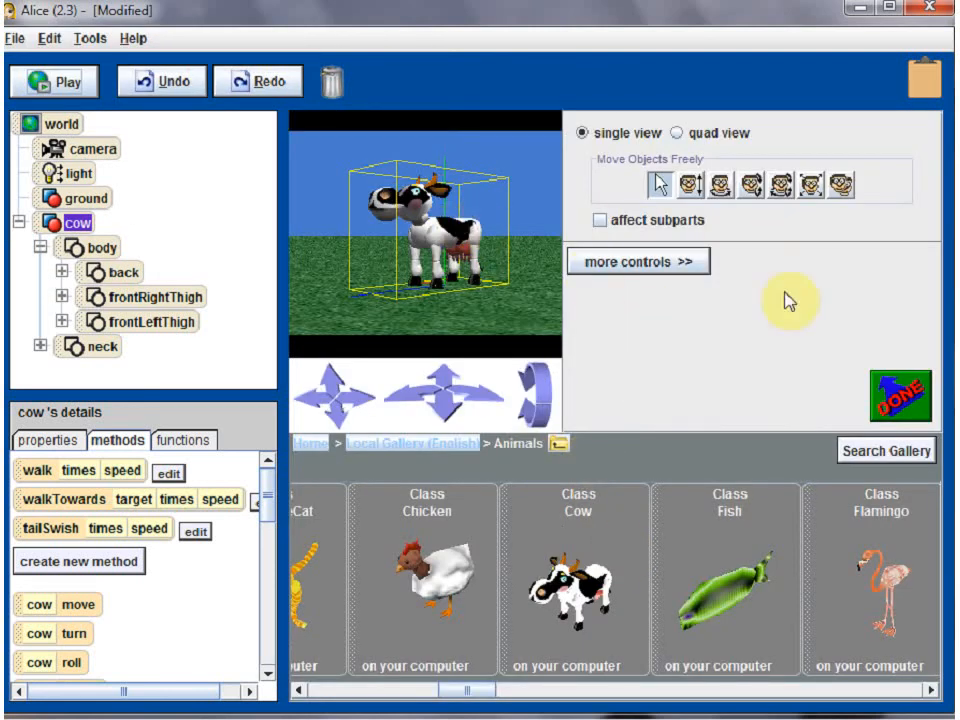
left_click(897, 393)
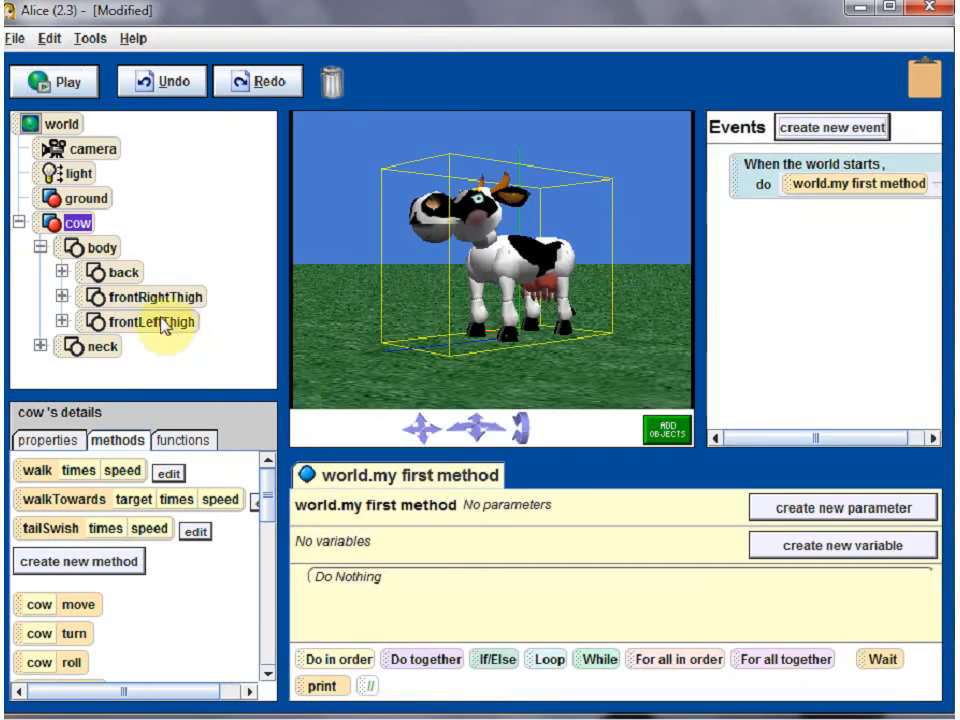
left_click(100, 250)
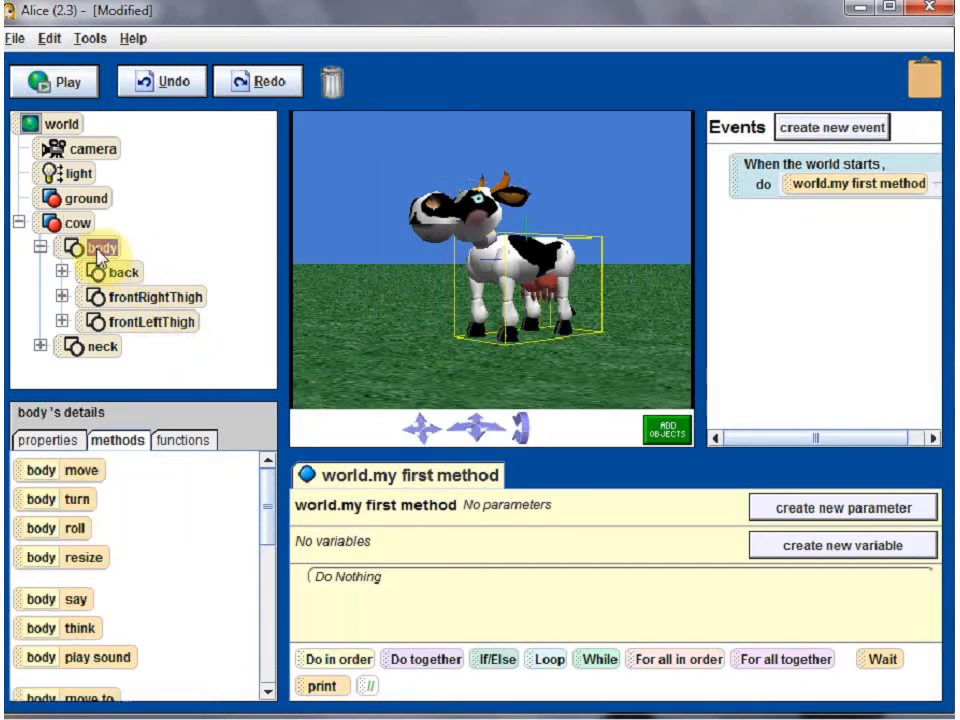
left_click(103, 348)
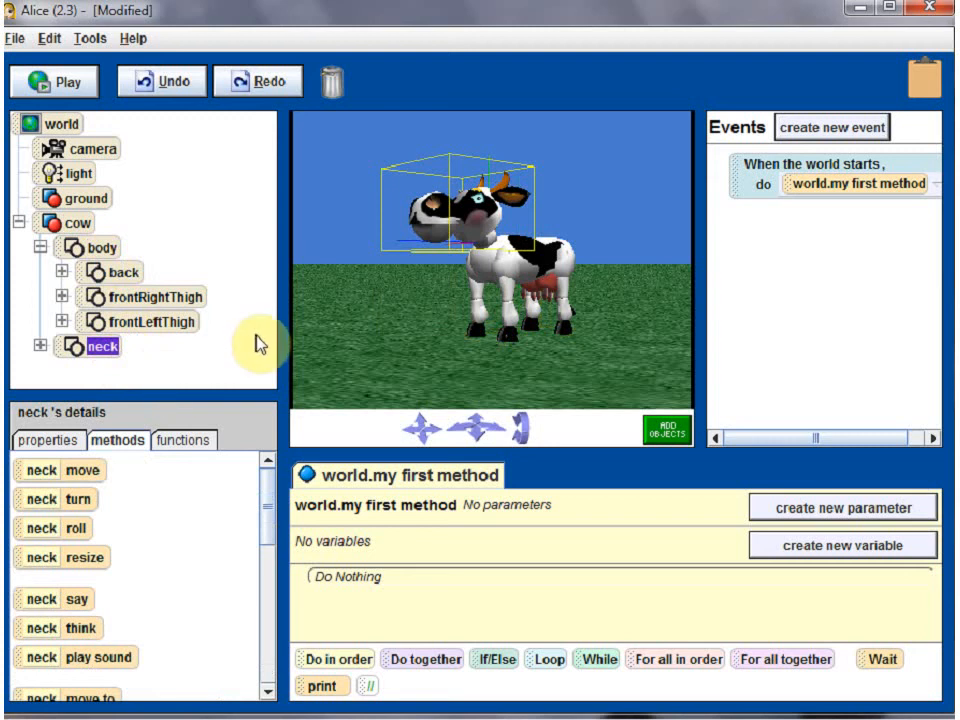
right_click(110, 345)
mouse_move(138, 383)
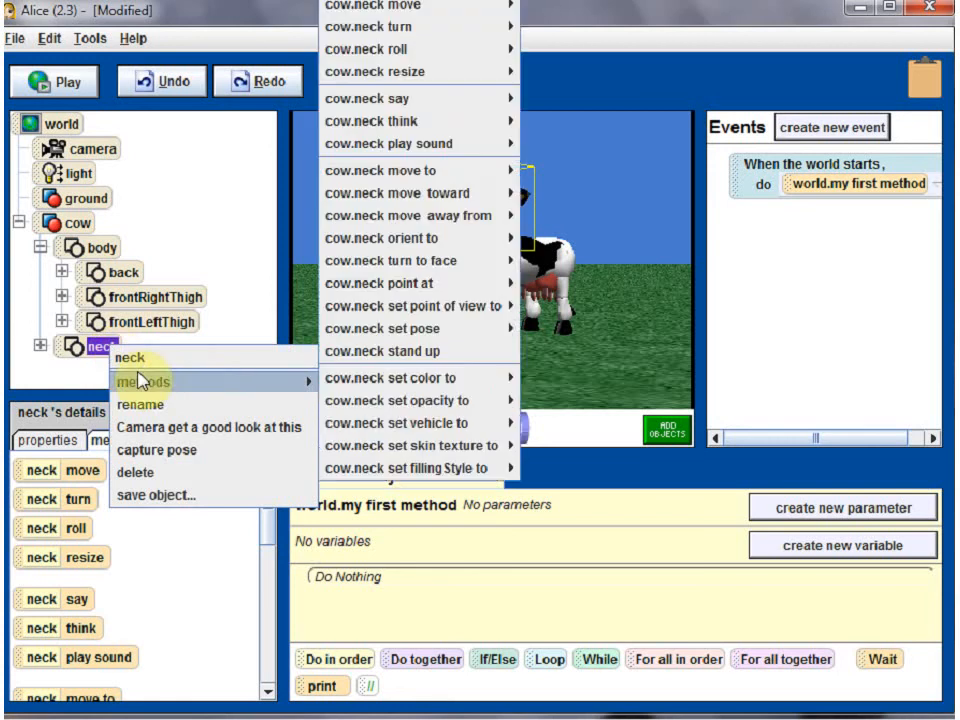
left_click(623, 297)
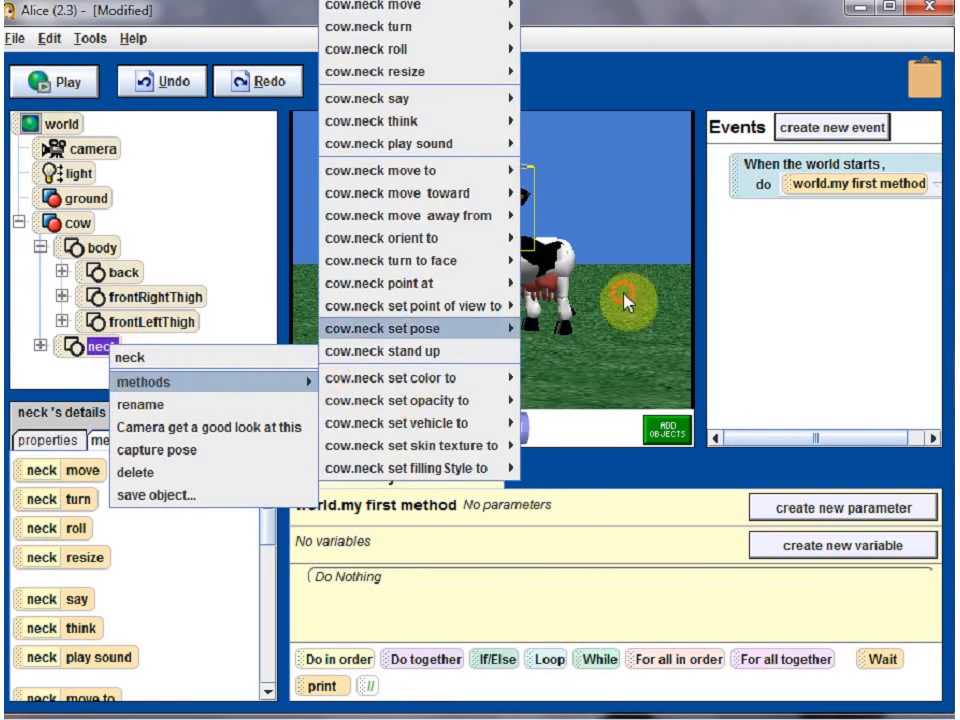
left_click(583, 152)
left_click(600, 56)
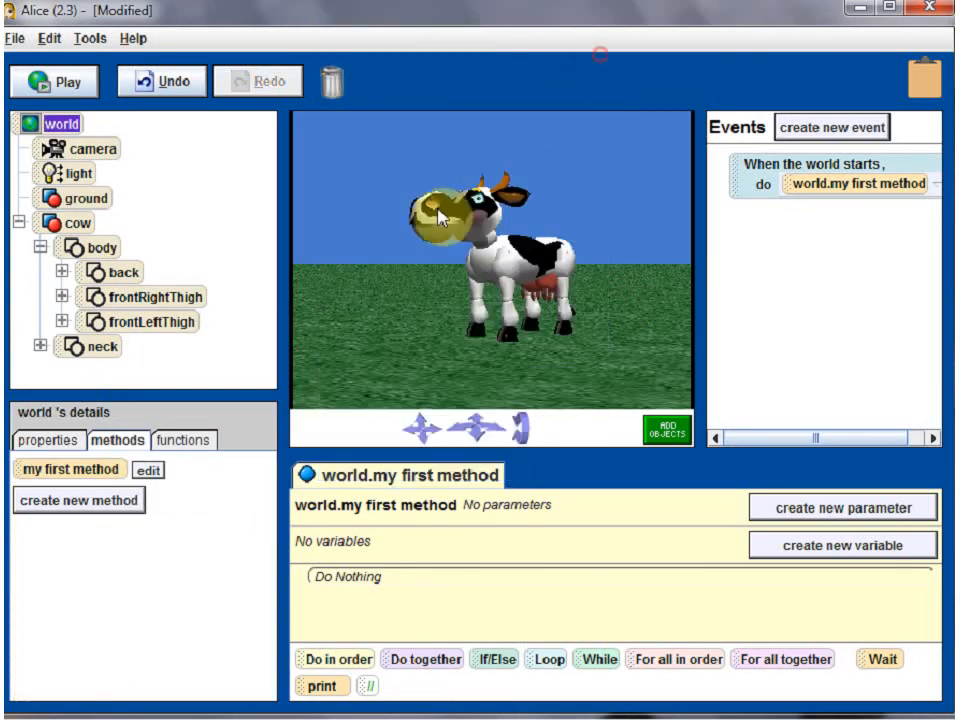
Turn the cow's neck forward by 0.1 revolutions using its turn method.
left_click(111, 348)
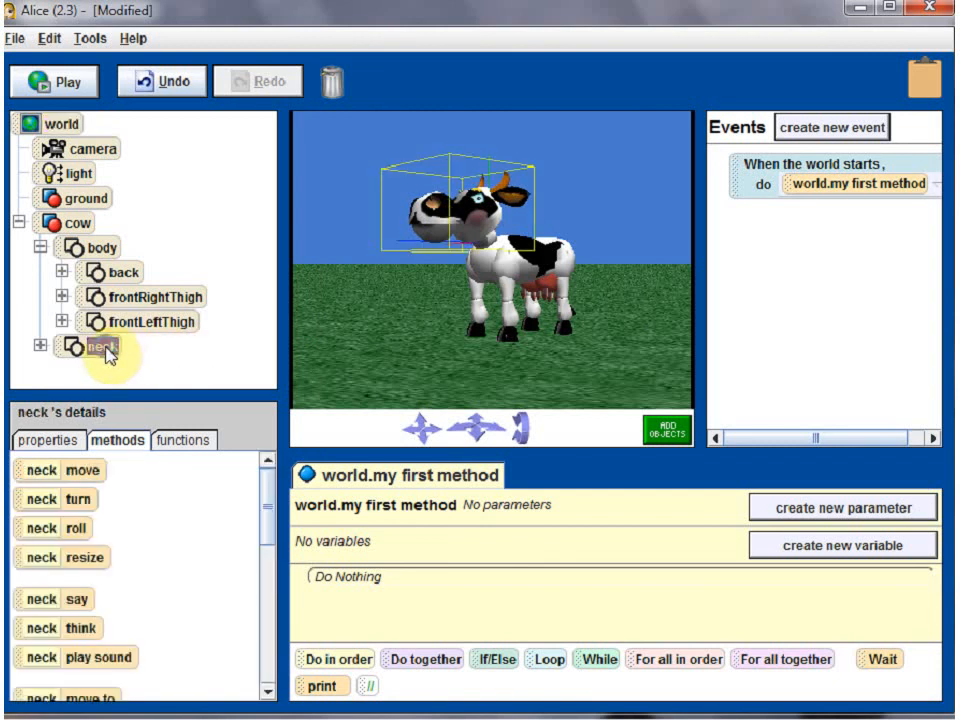
right_click(108, 348)
mouse_move(208, 389)
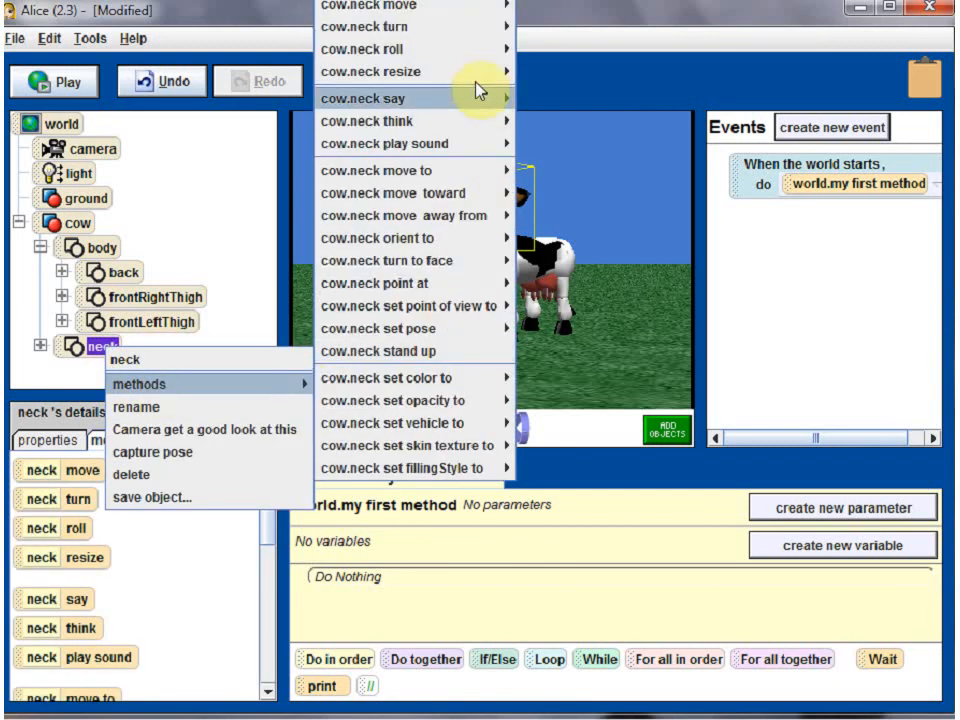
mouse_move(470, 30)
mouse_move(560, 99)
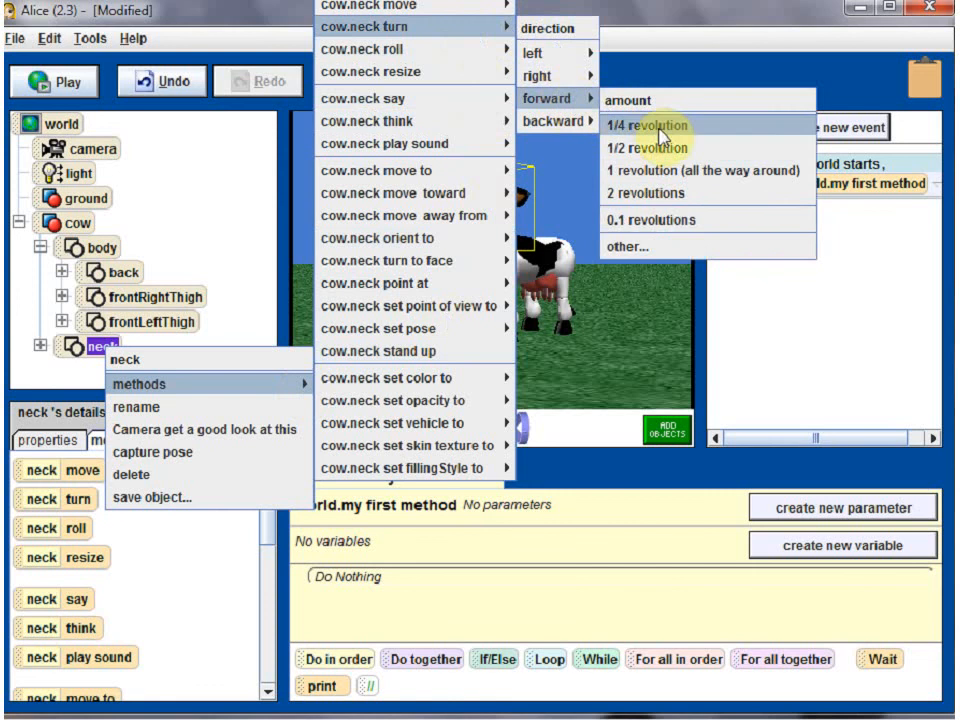
left_click(659, 220)
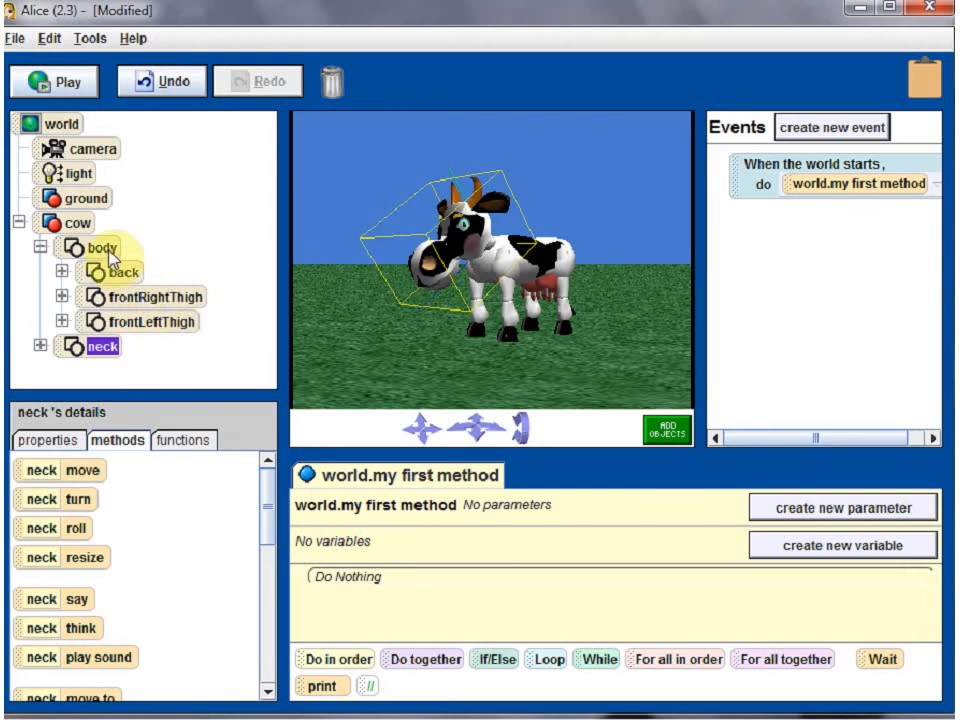
left_click(166, 298)
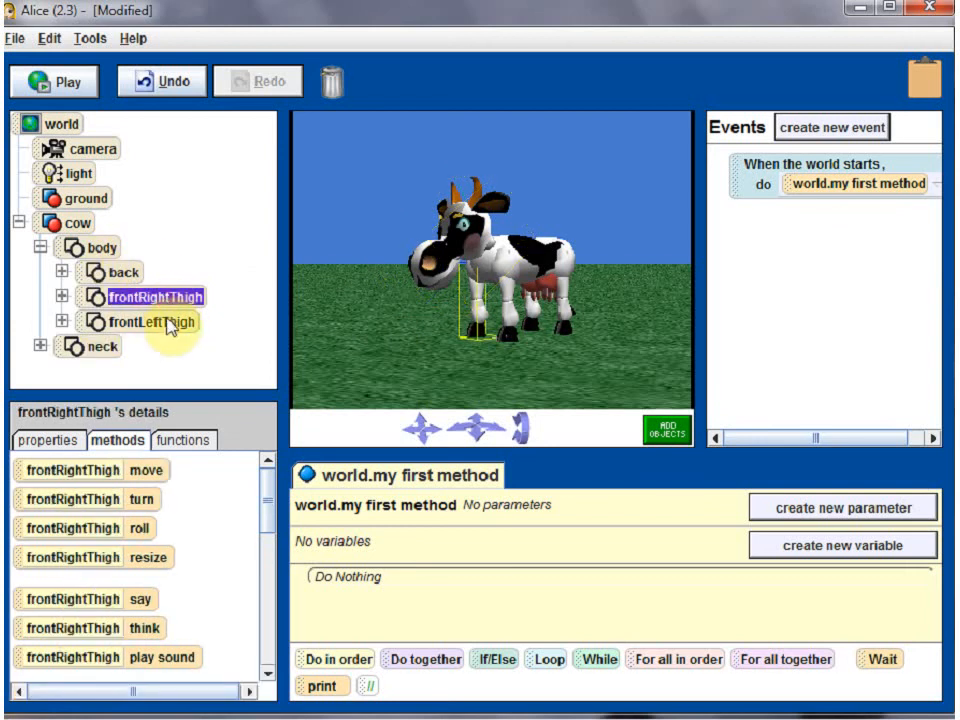
left_click(174, 325)
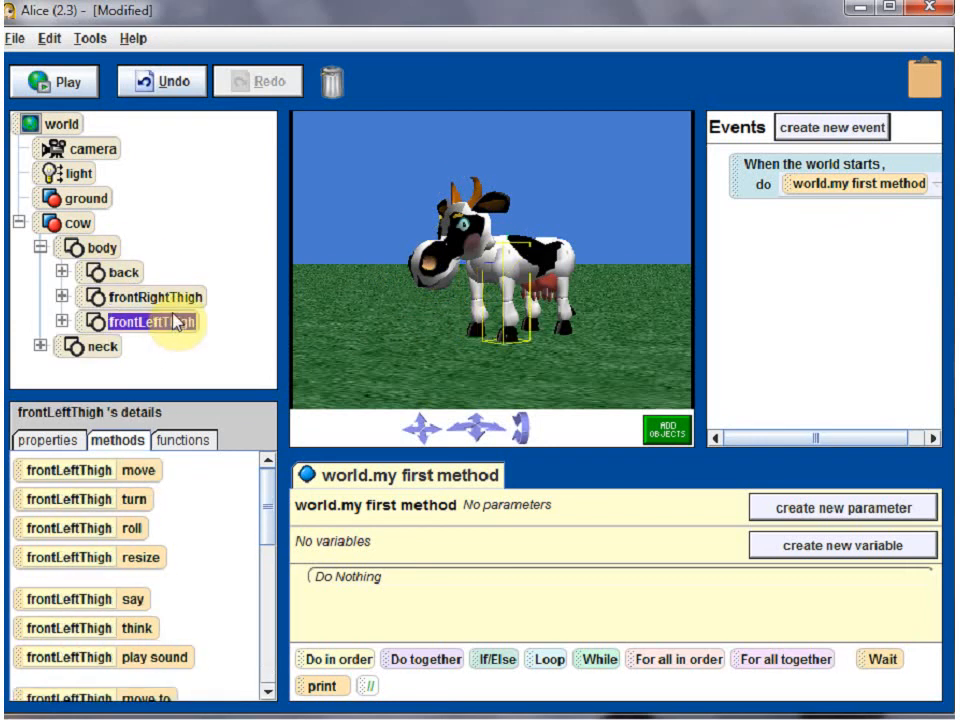
right_click(174, 321)
mouse_move(236, 358)
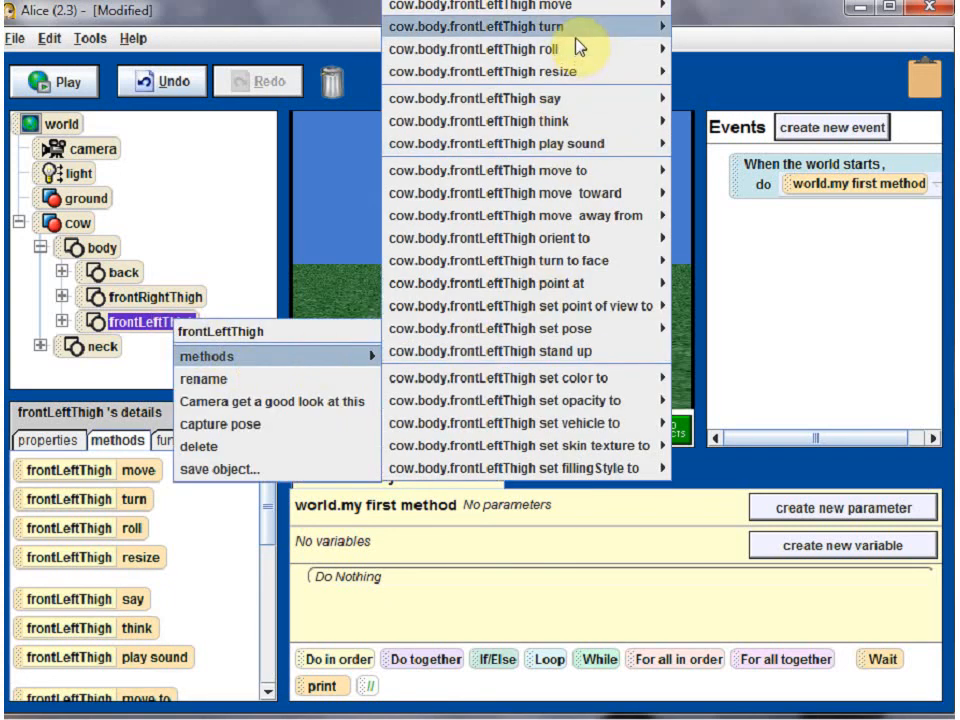
left_click(141, 350)
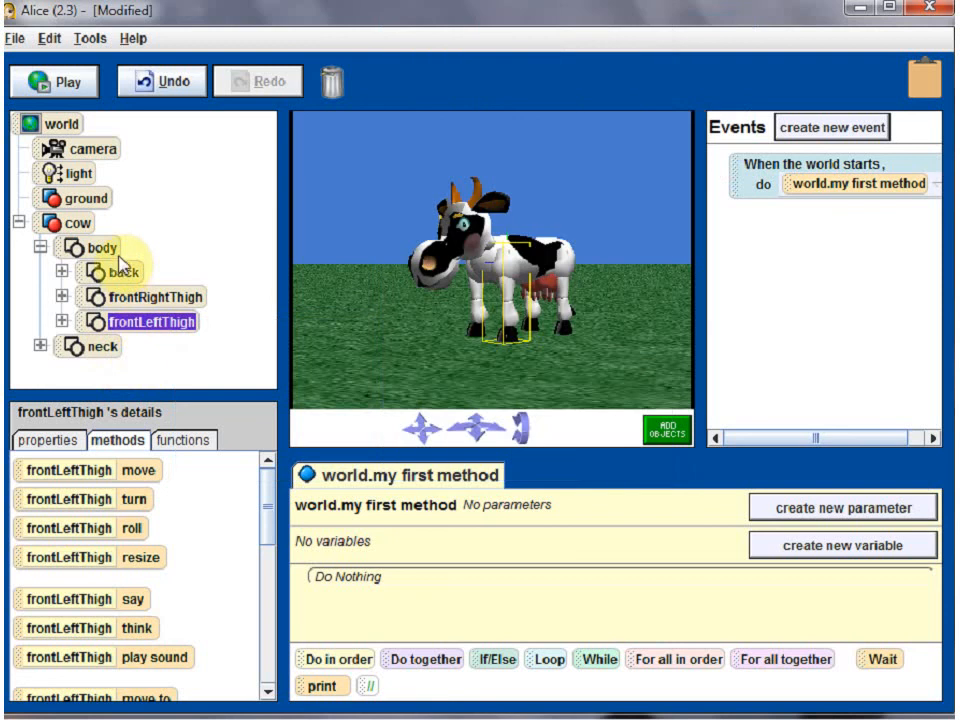
Move the cow's front left thigh to the left using its move method and undo that move.
right_click(170, 326)
mouse_move(257, 358)
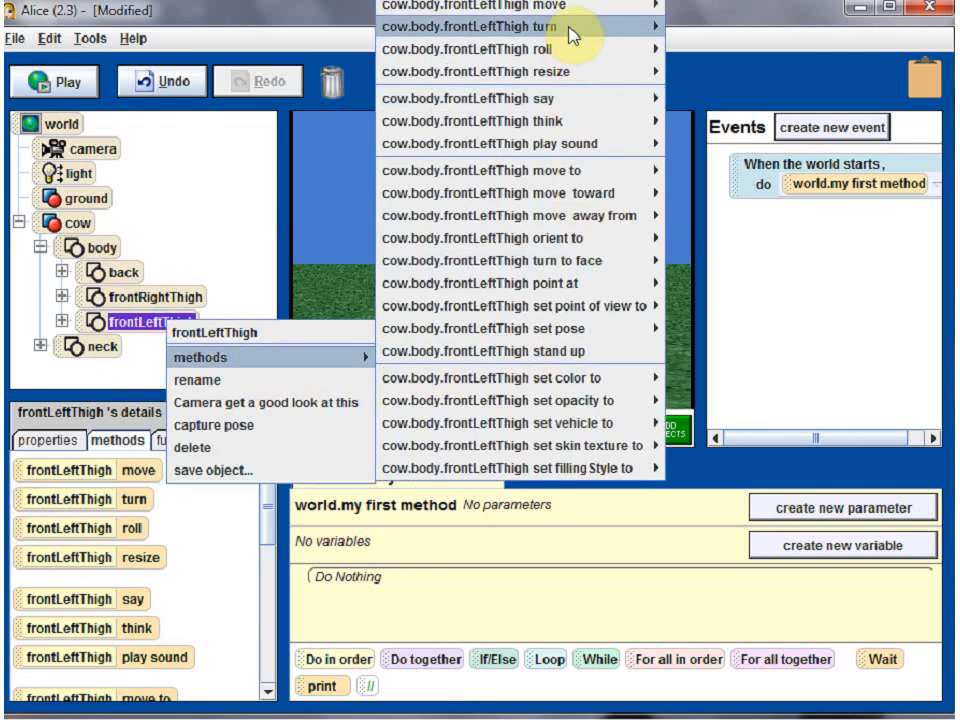
mouse_move(572, 8)
mouse_move(688, 78)
left_click(797, 126)
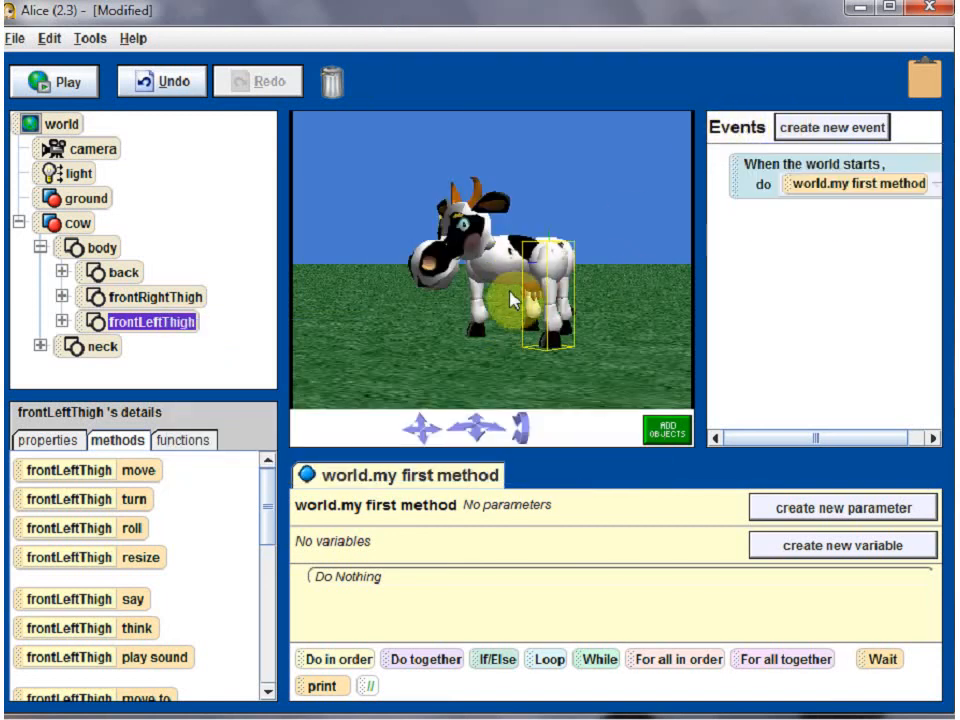
left_click(171, 83)
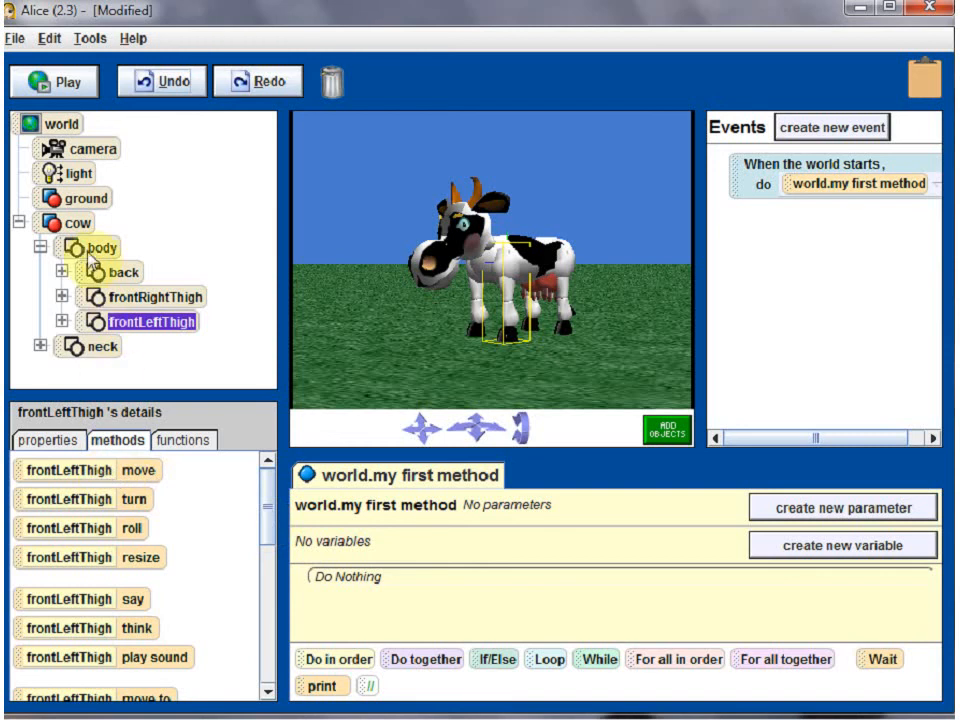
Apply the cow's move method in the world view to raise the whole cow up by 1 meter, and undo that move.
left_click(79, 223)
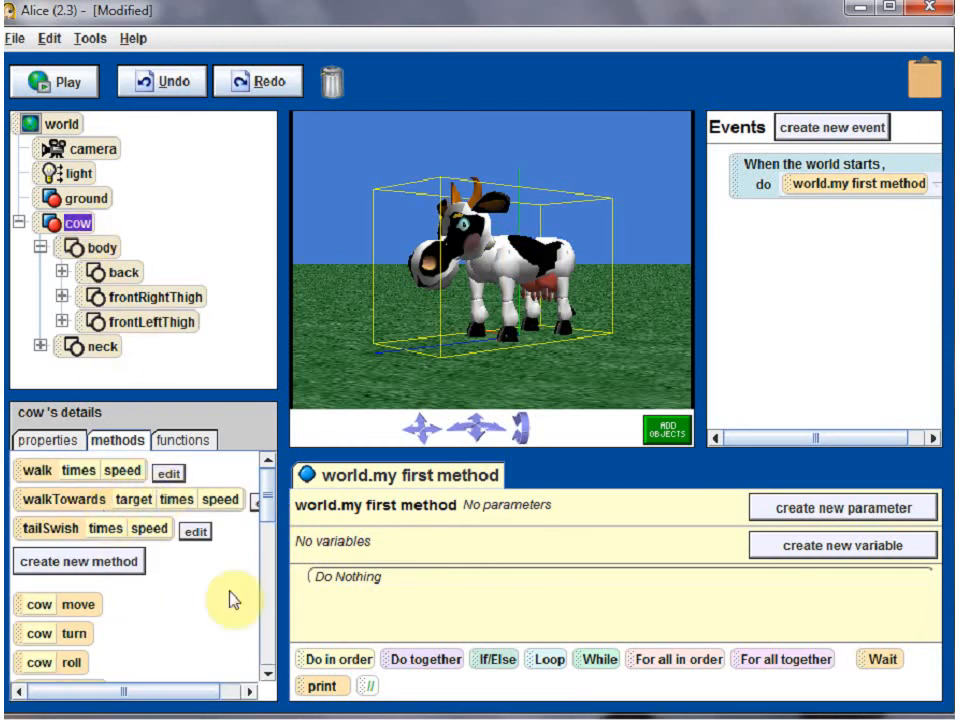
mouse_move(270, 521)
left_mouse_down()
mouse_move(270, 540)
mouse_move(269, 532)
left_mouse_up()
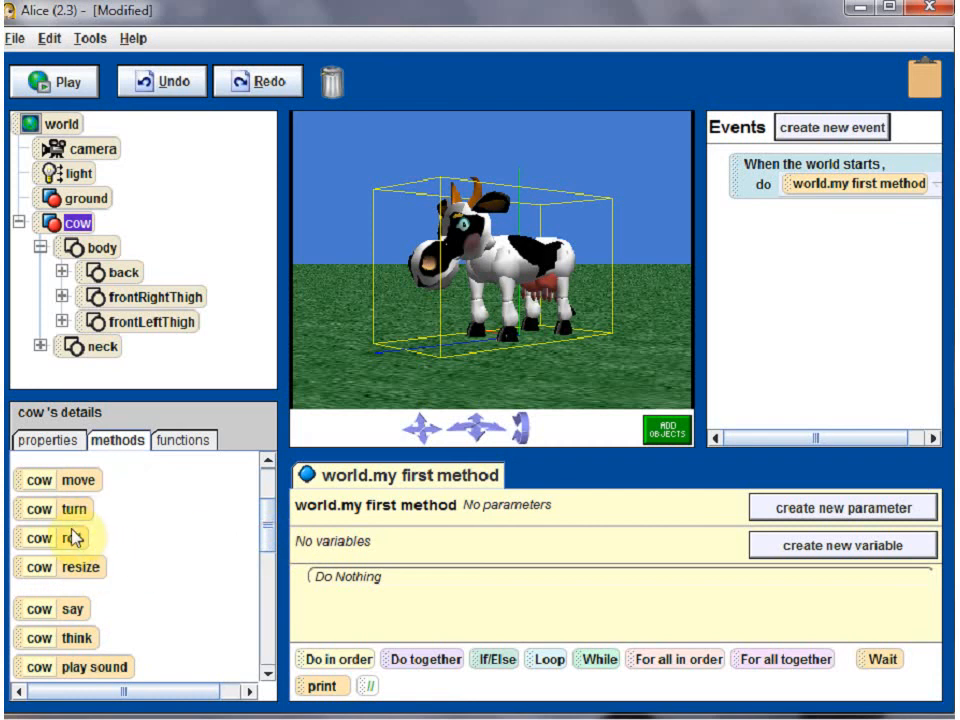
left_click_drag(52, 487, 398, 373)
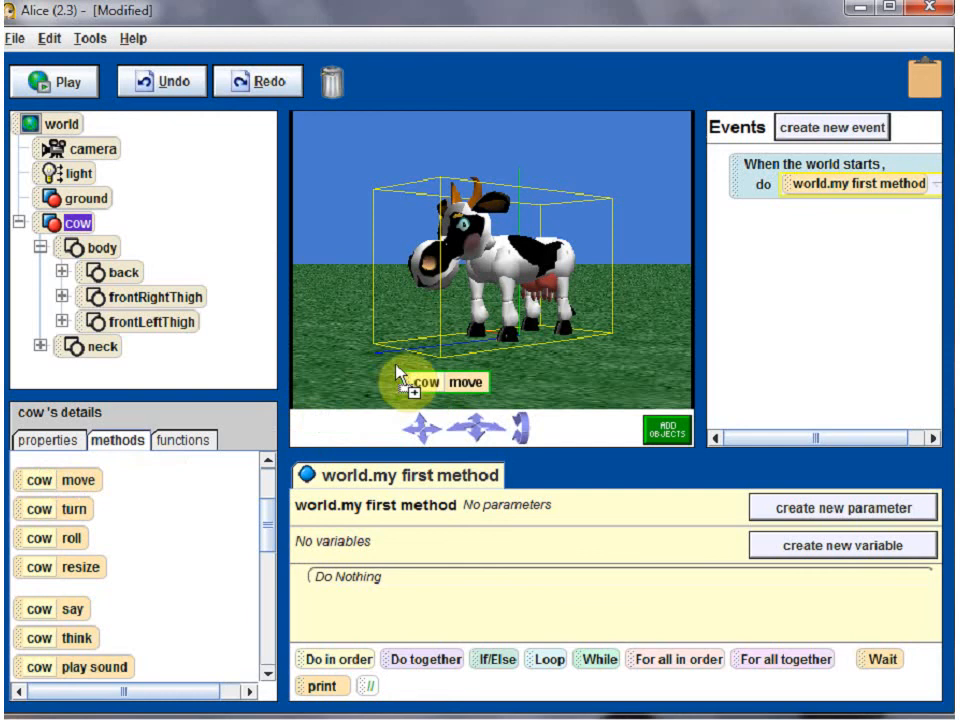
left_click_drag(398, 373, 399, 377)
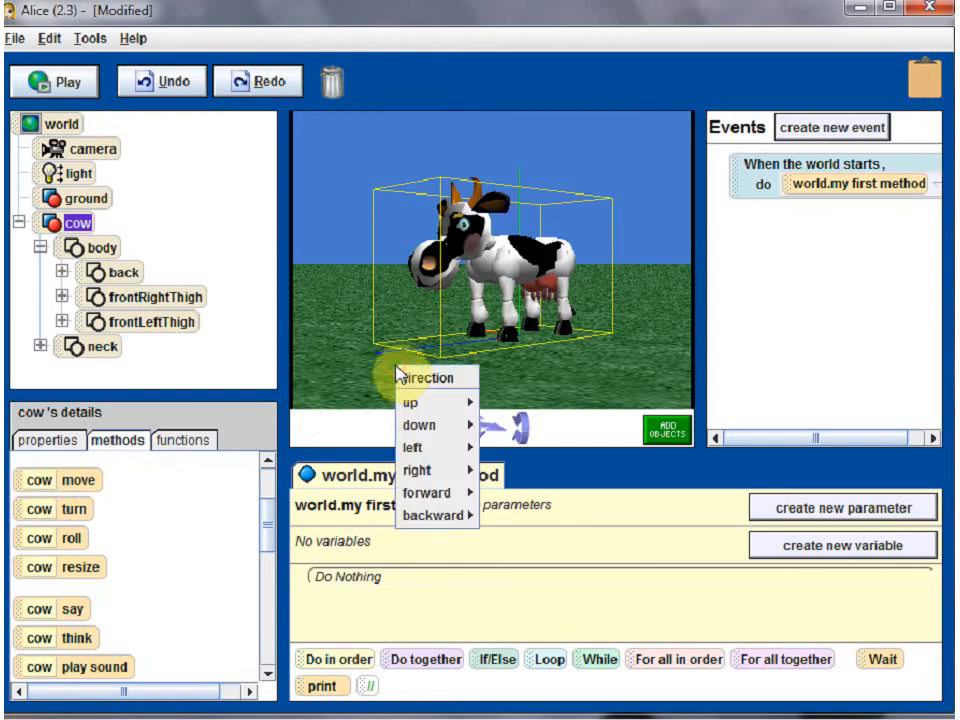
mouse_move(418, 407)
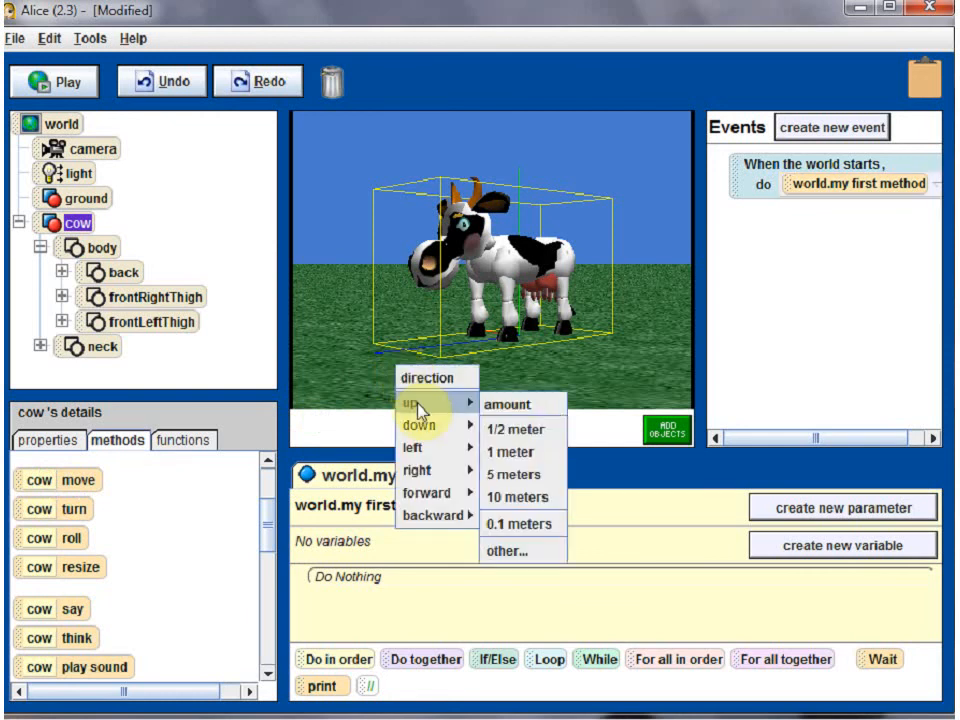
left_click(536, 455)
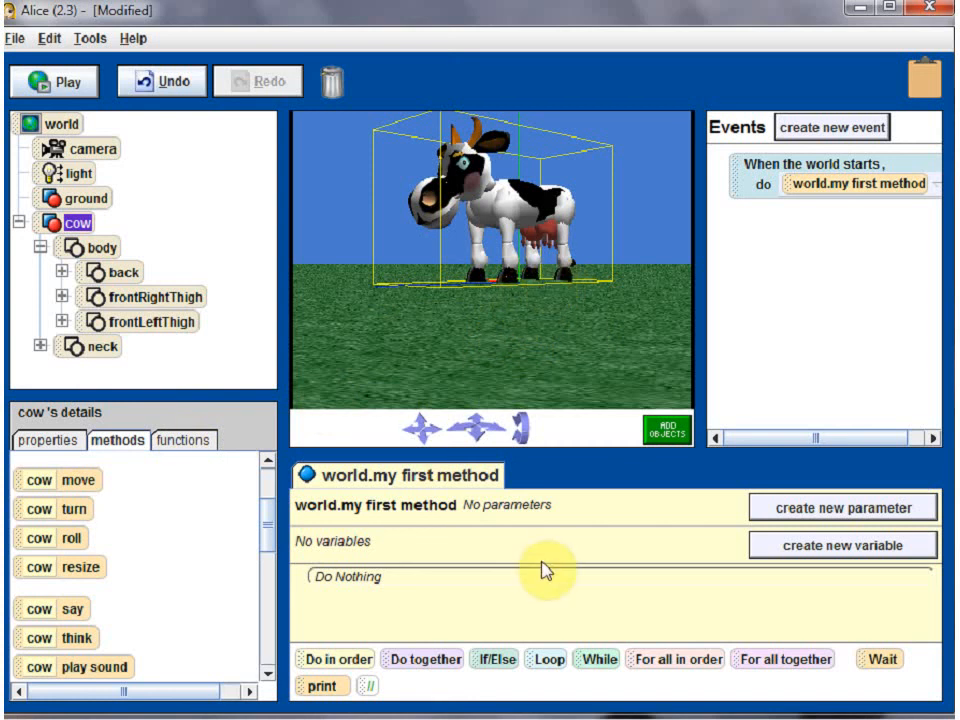
left_click(167, 84)
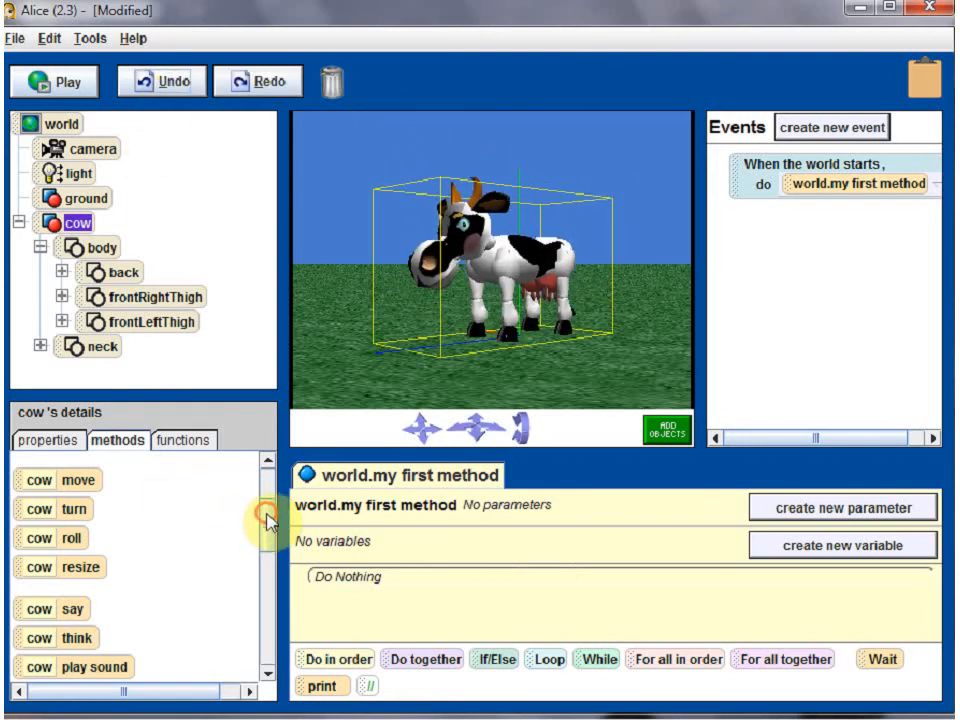
Make the cow say Hello by applying its say method in the world view.
left_click_drag(268, 516, 268, 546)
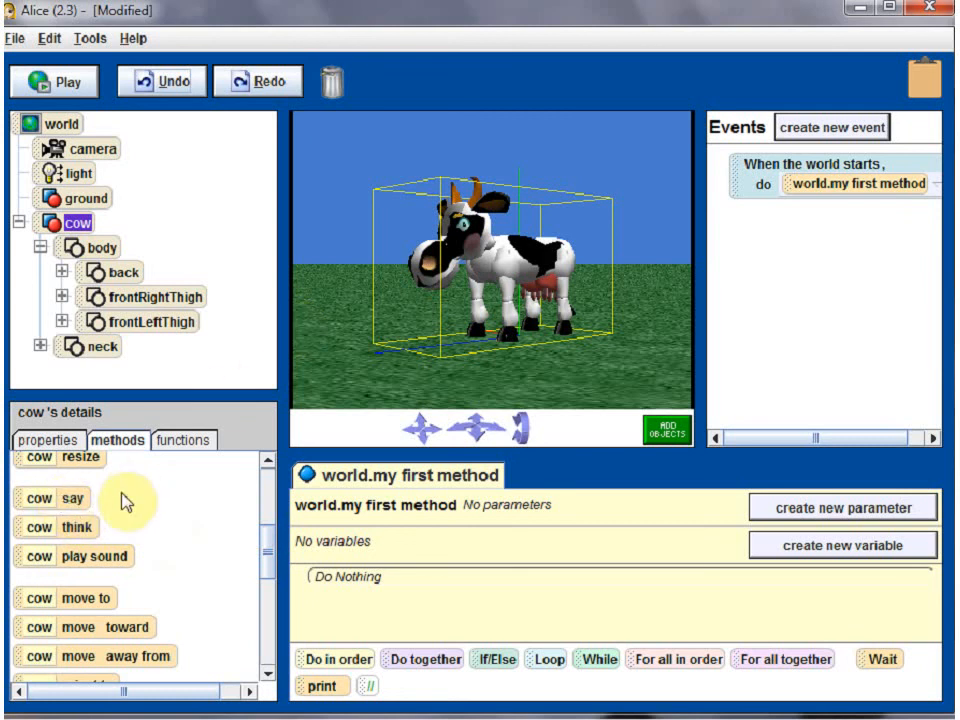
left_click_drag(64, 503, 439, 378)
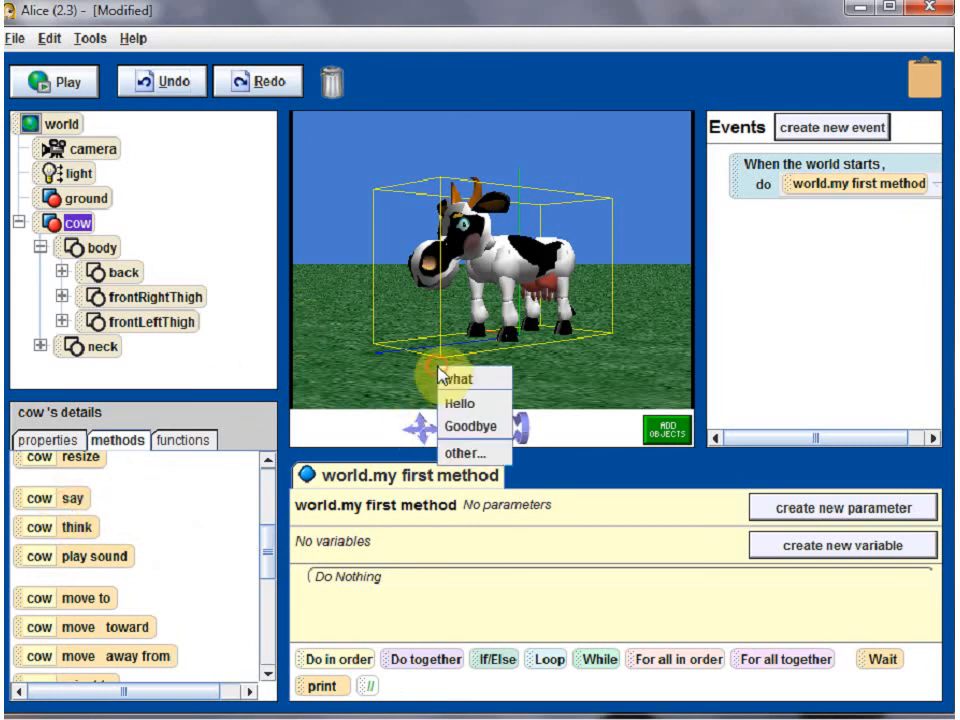
left_click(456, 406)
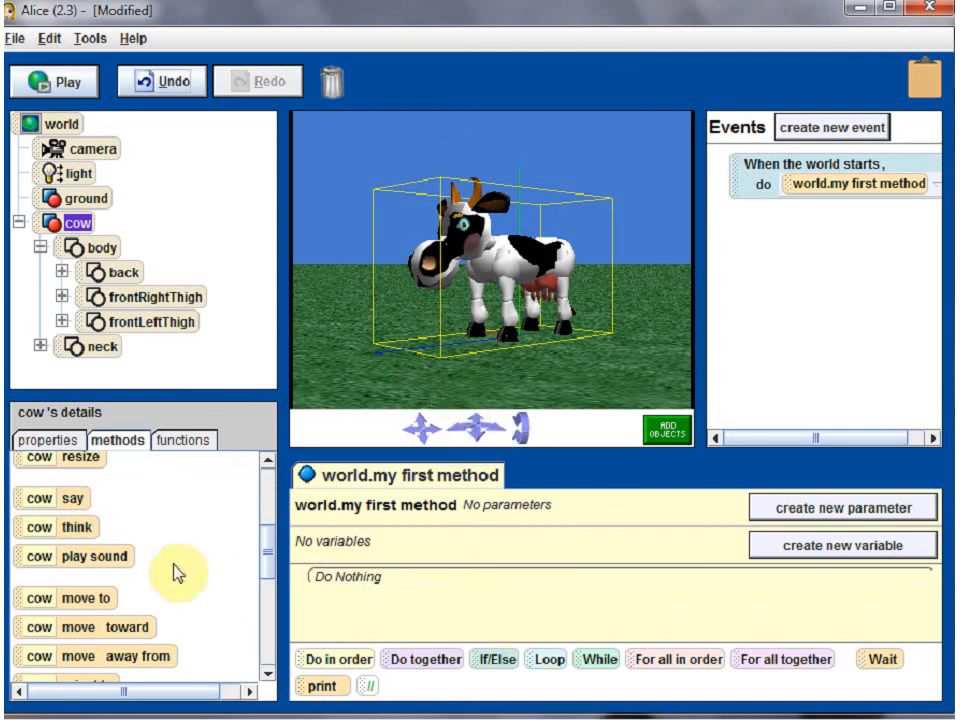
Play the cow.moo sound three times by applying the cow's play sound method in the world view.
left_click_drag(93, 558, 395, 380)
left_click(427, 407)
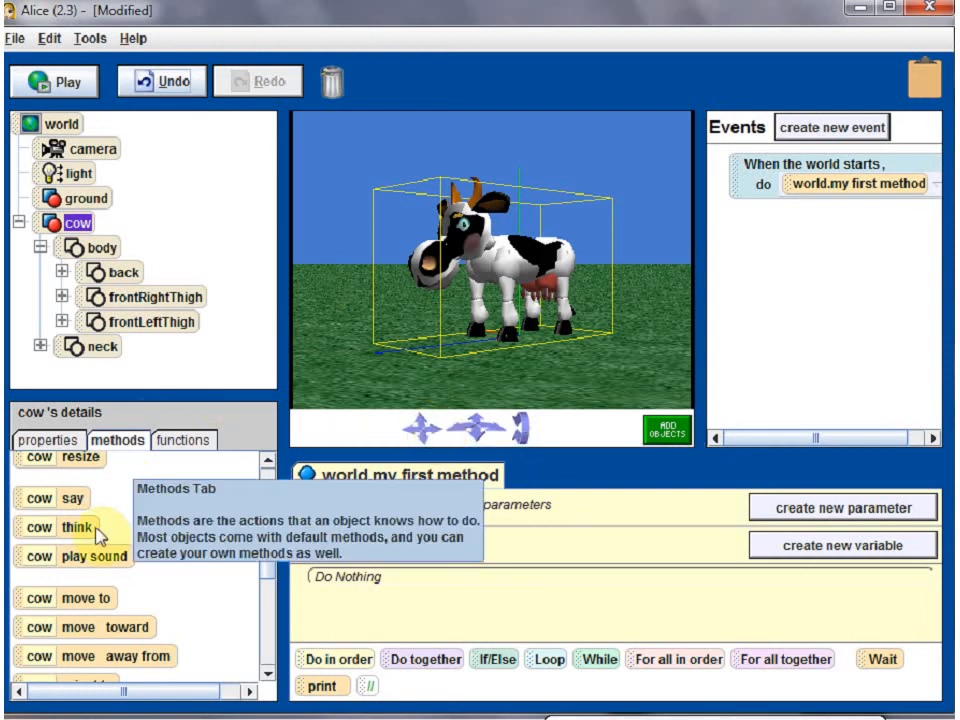
left_click_drag(85, 560, 458, 384)
left_click(483, 412)
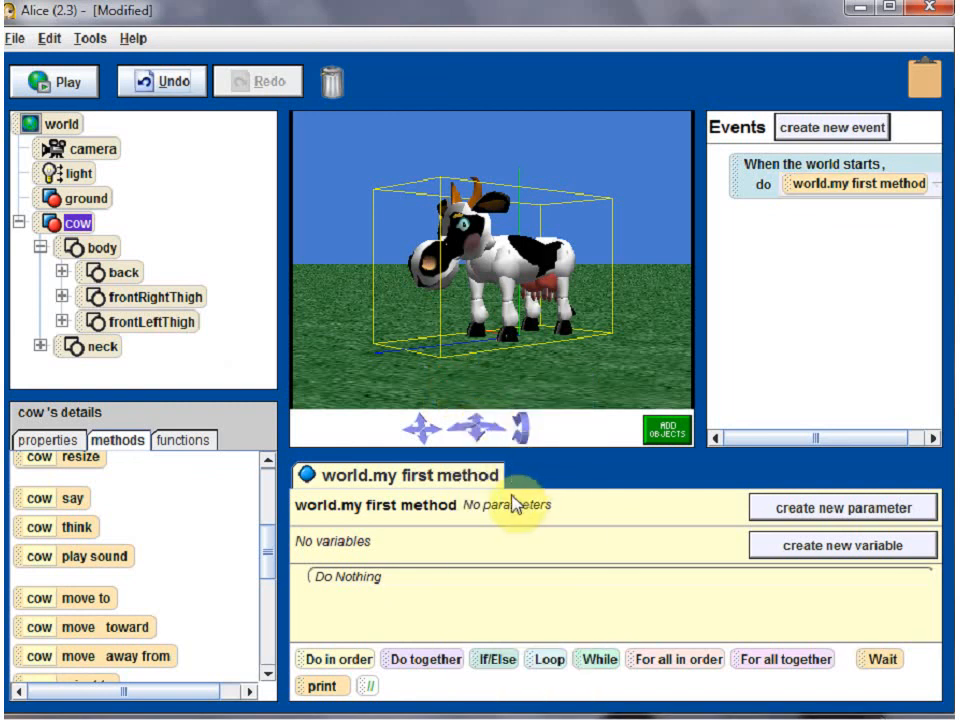
left_click_drag(87, 570, 459, 376)
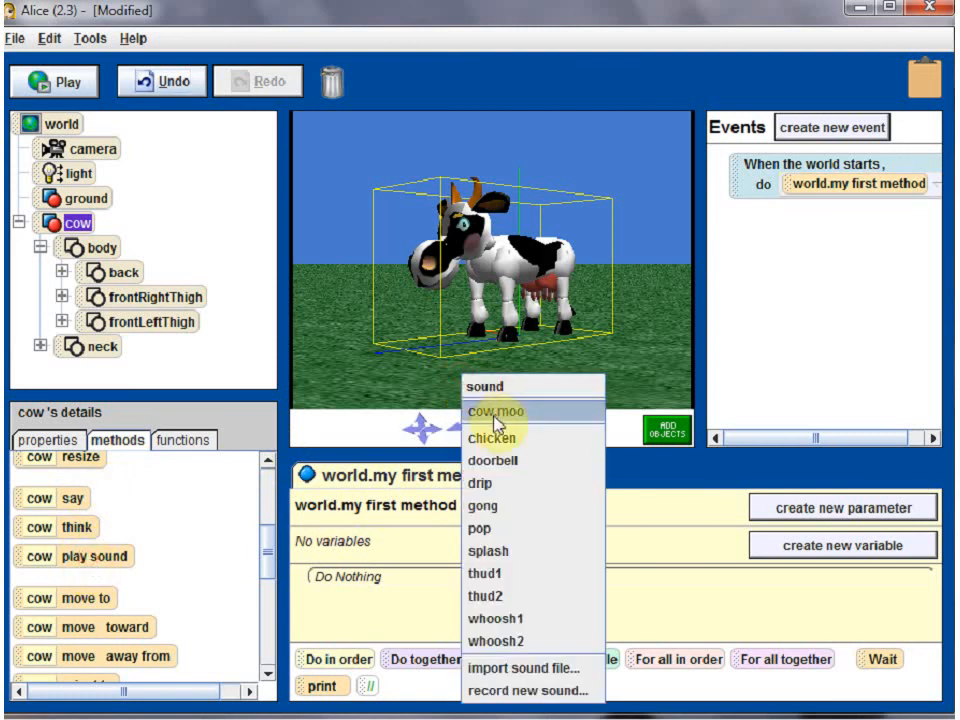
left_click(496, 418)
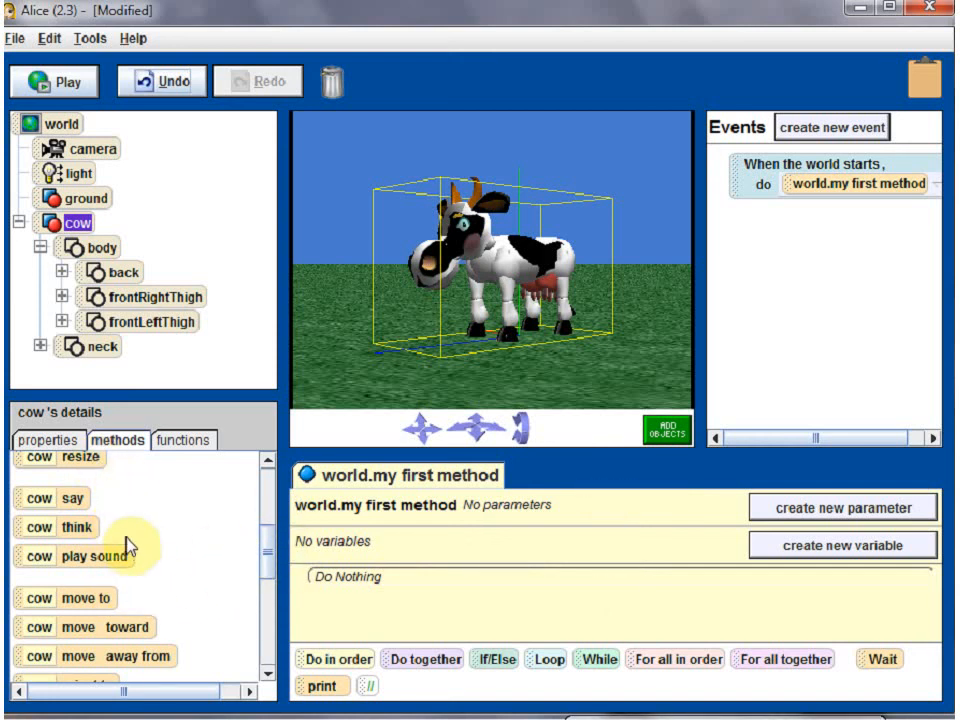
Look through the remaining built-in methods of the whole cow and of its front left thigh.
mouse_move(266, 561)
left_mouse_down()
mouse_move(266, 497)
mouse_move(259, 579)
left_mouse_up()
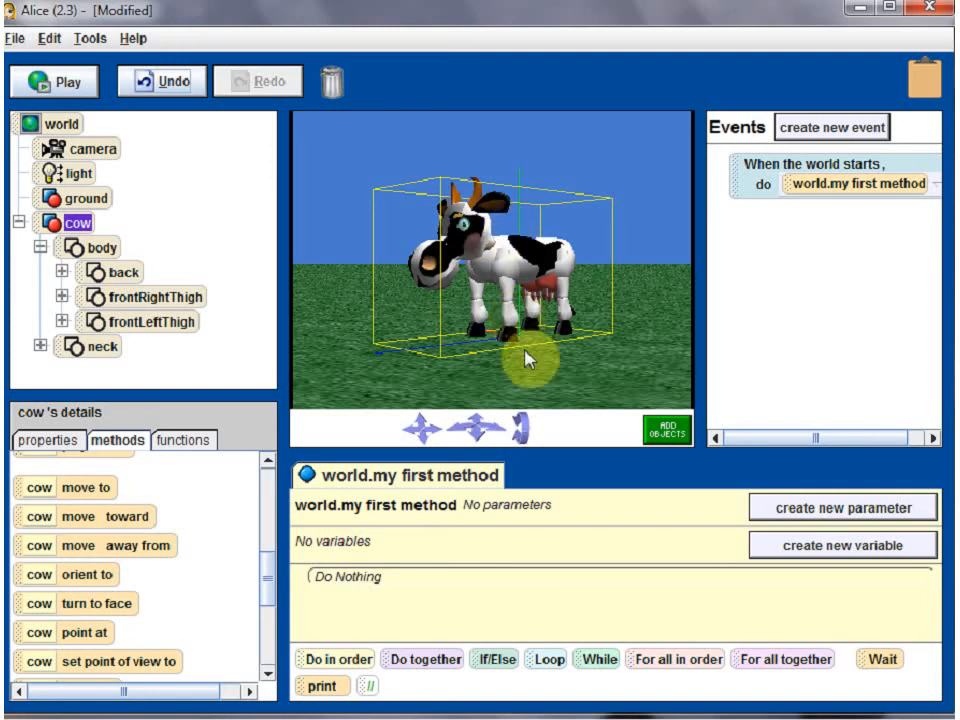
left_click(150, 324)
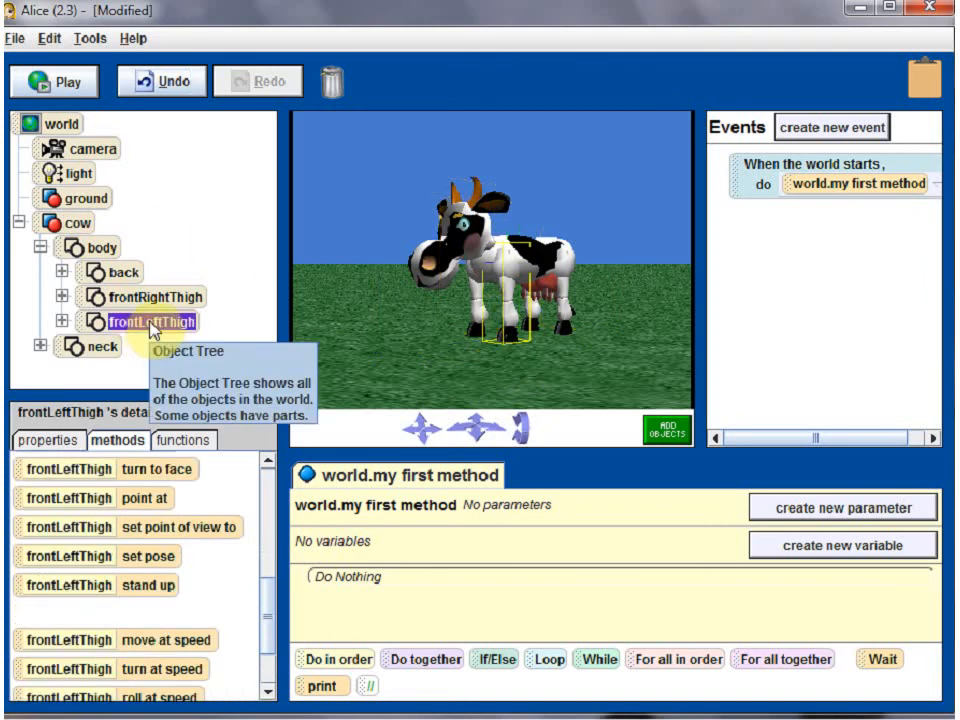
Turn the cow's front left thigh forward by 0.1 revolutions with its turn method, and undo that turn.
right_click(150, 326)
mouse_move(197, 360)
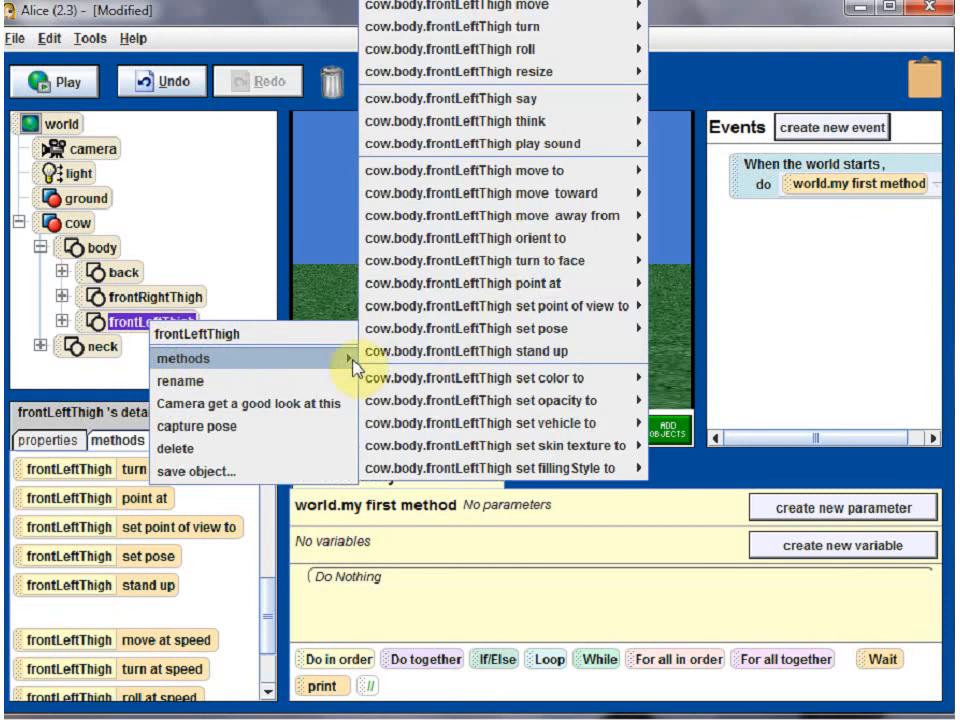
mouse_move(620, 26)
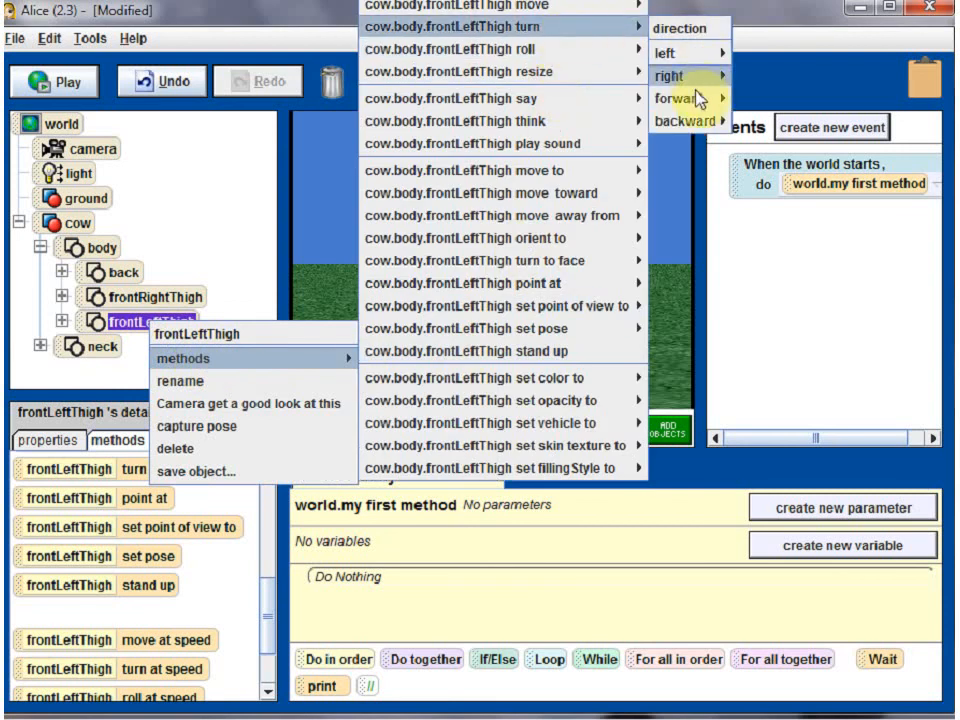
mouse_move(709, 99)
left_click(782, 218)
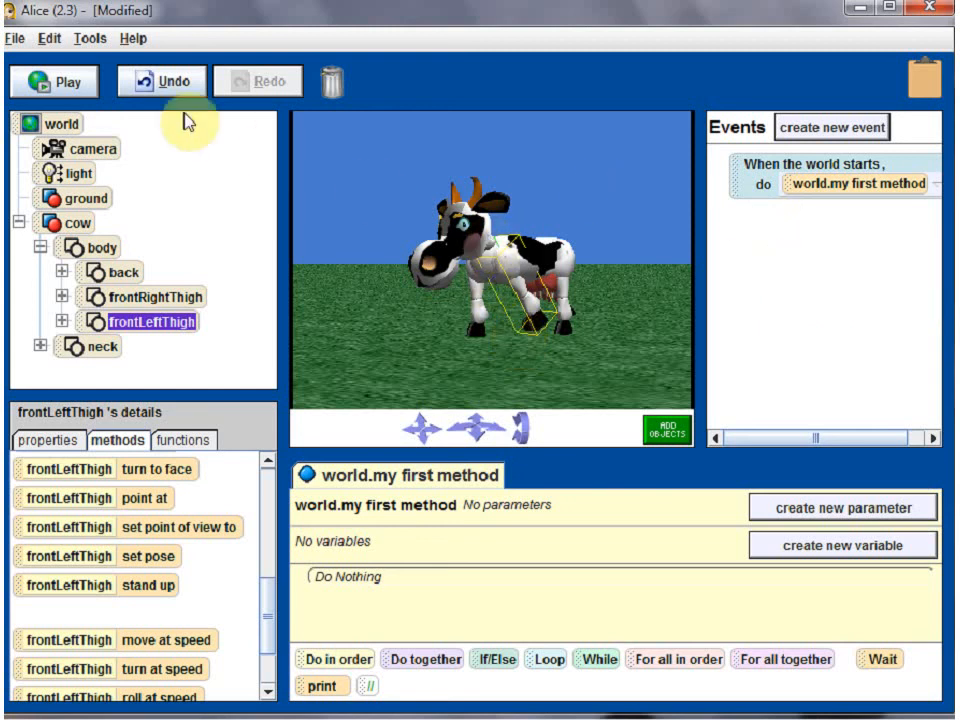
left_click(176, 83)
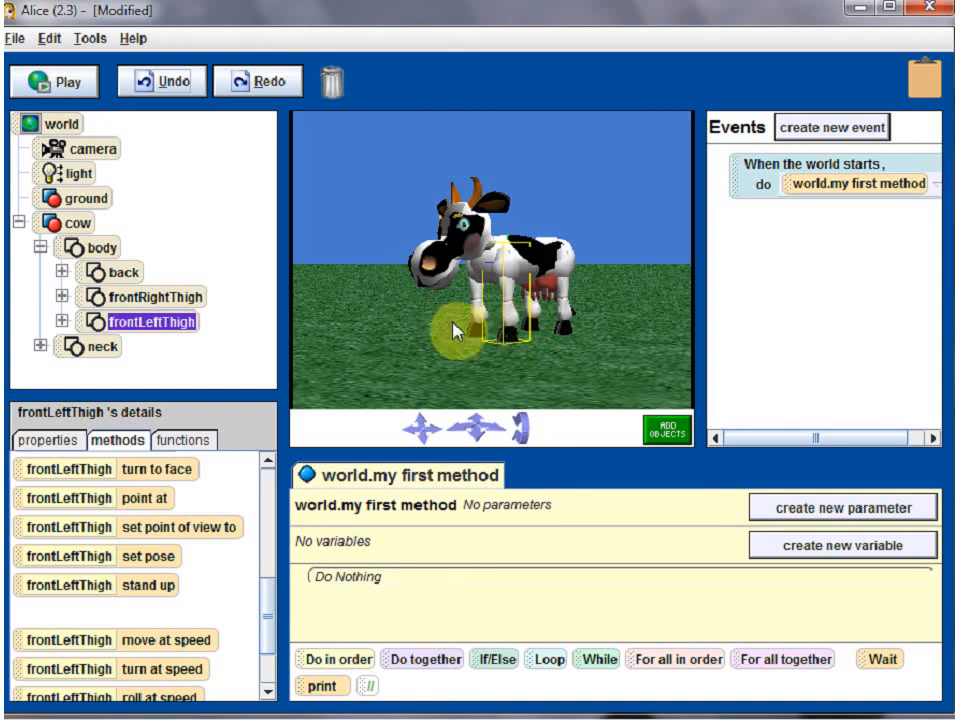
Turn the cow's front left thigh backward by 0.1 revolutions with its turn method, and undo that turn.
right_click(188, 330)
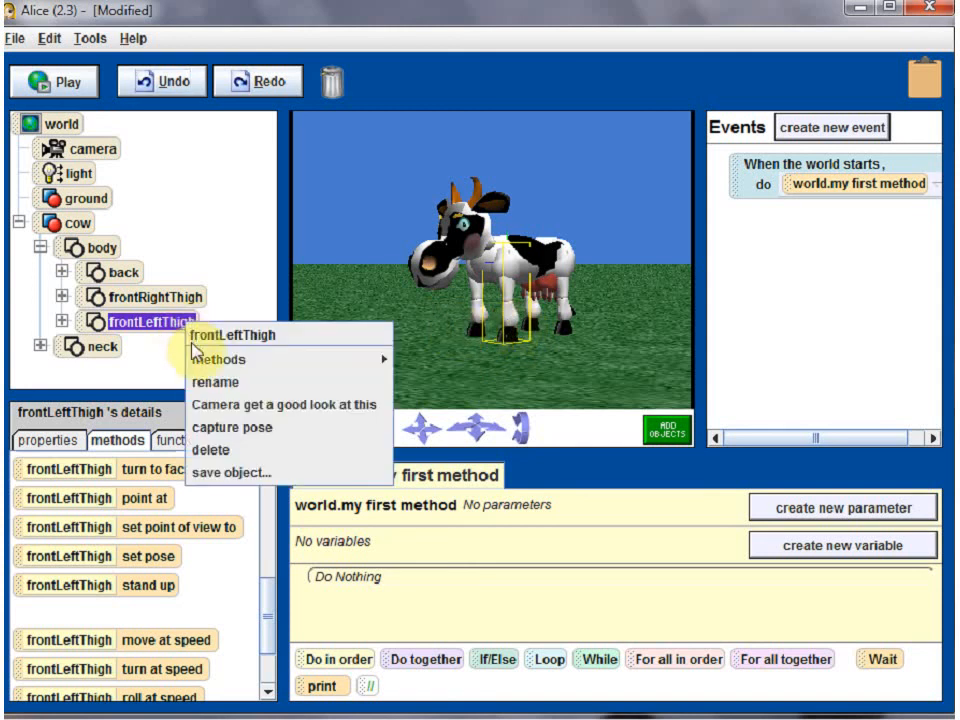
mouse_move(214, 362)
mouse_move(587, 28)
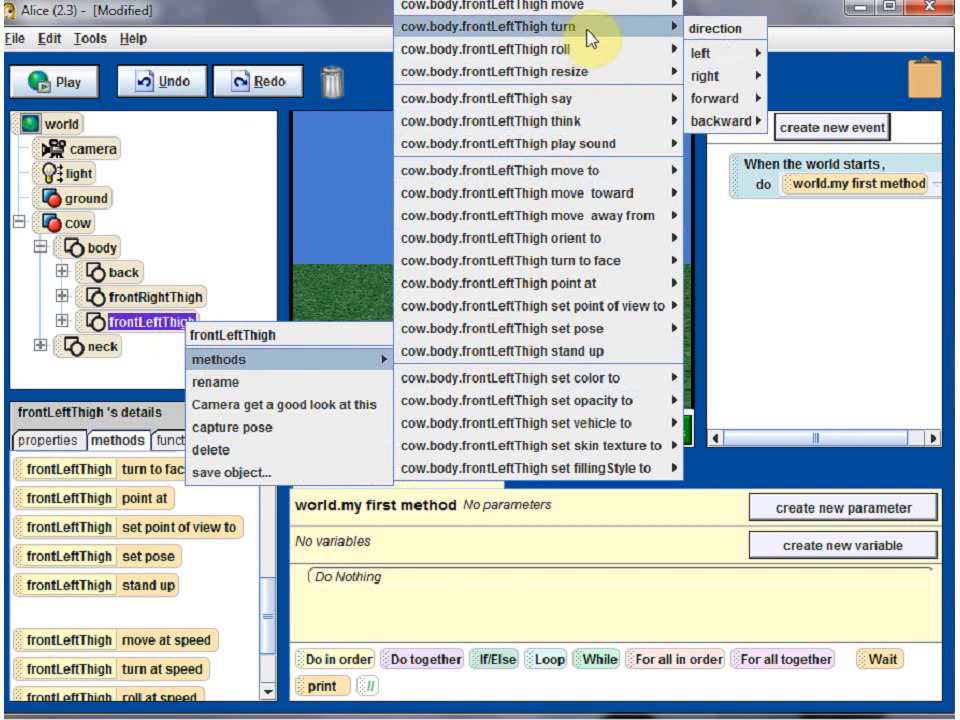
mouse_move(745, 121)
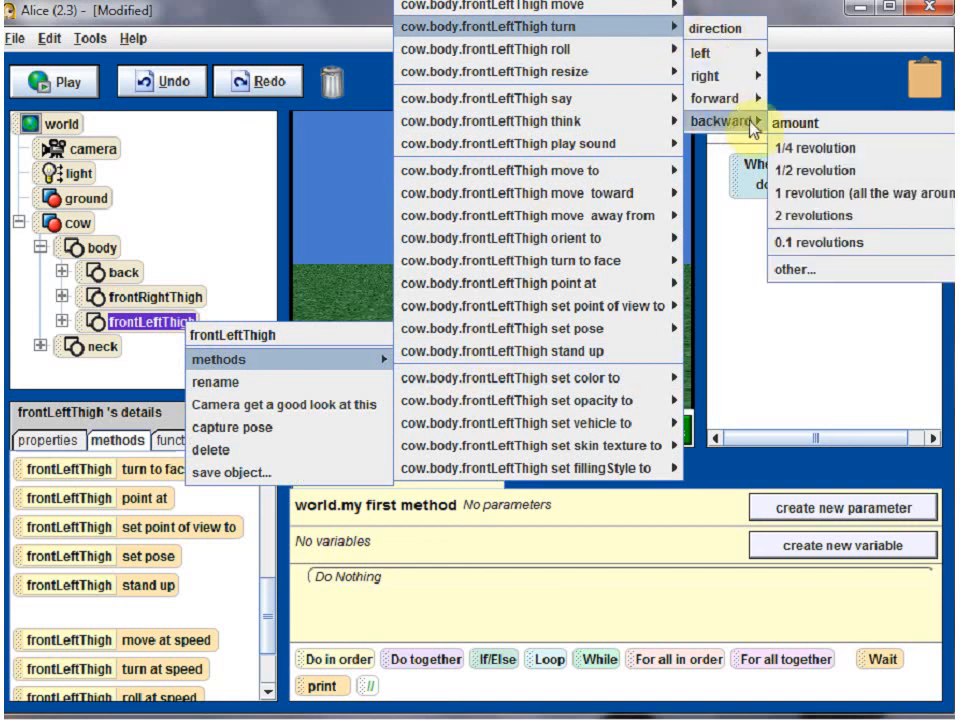
left_click(808, 242)
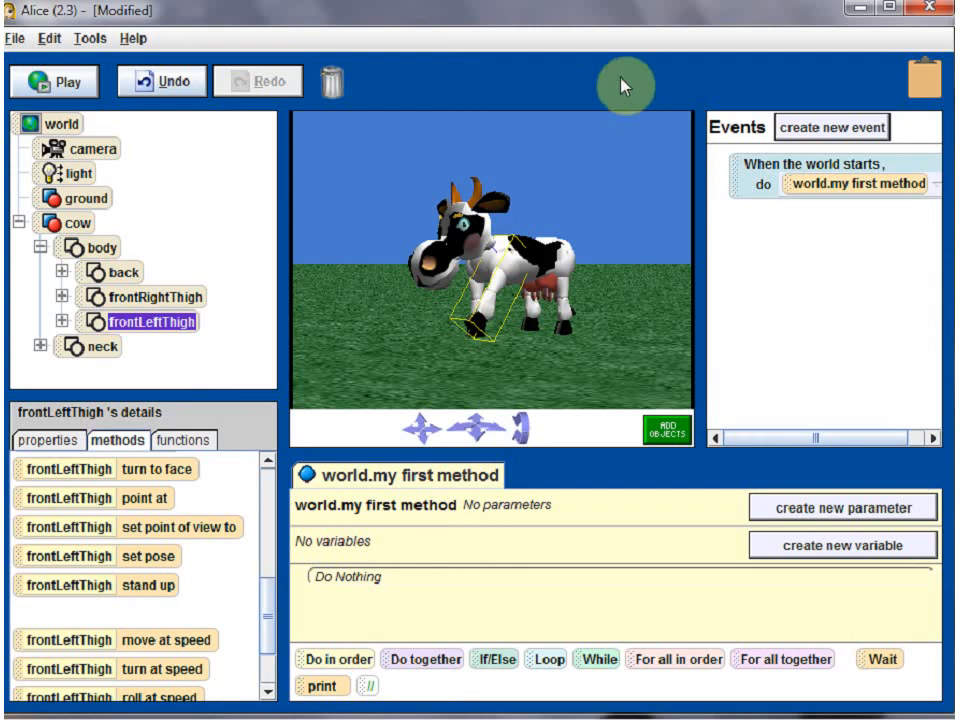
left_click(188, 88)
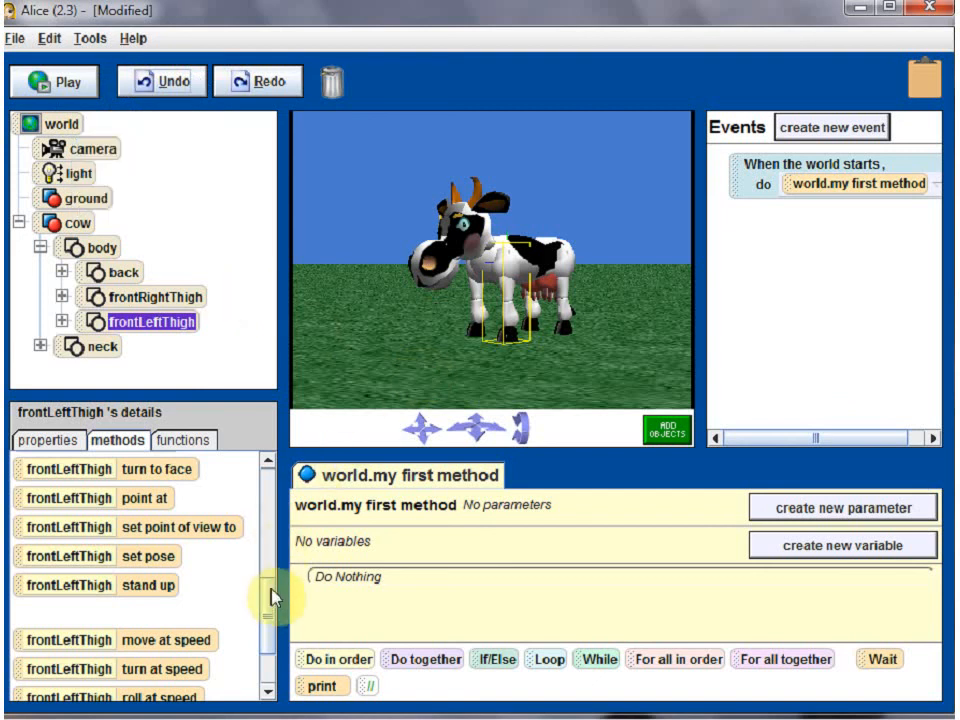
left_click_drag(270, 603, 276, 515)
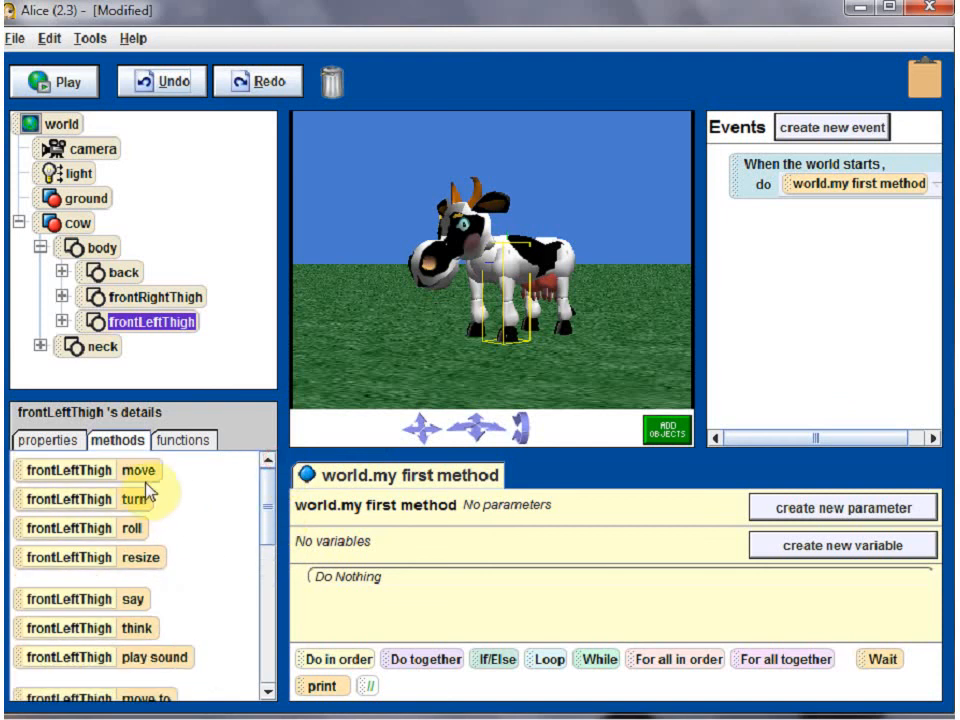
left_click_drag(267, 494, 268, 578)
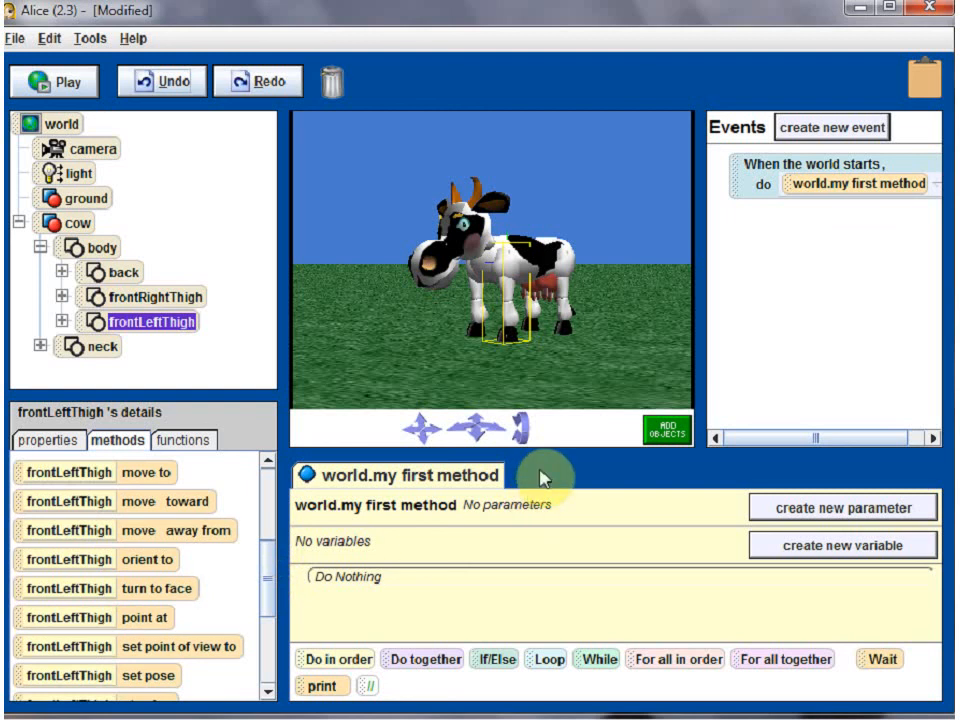
Add a chicken to the world from the Animals collection of the local gallery.
left_click(667, 432)
left_click(447, 565)
left_click(488, 452)
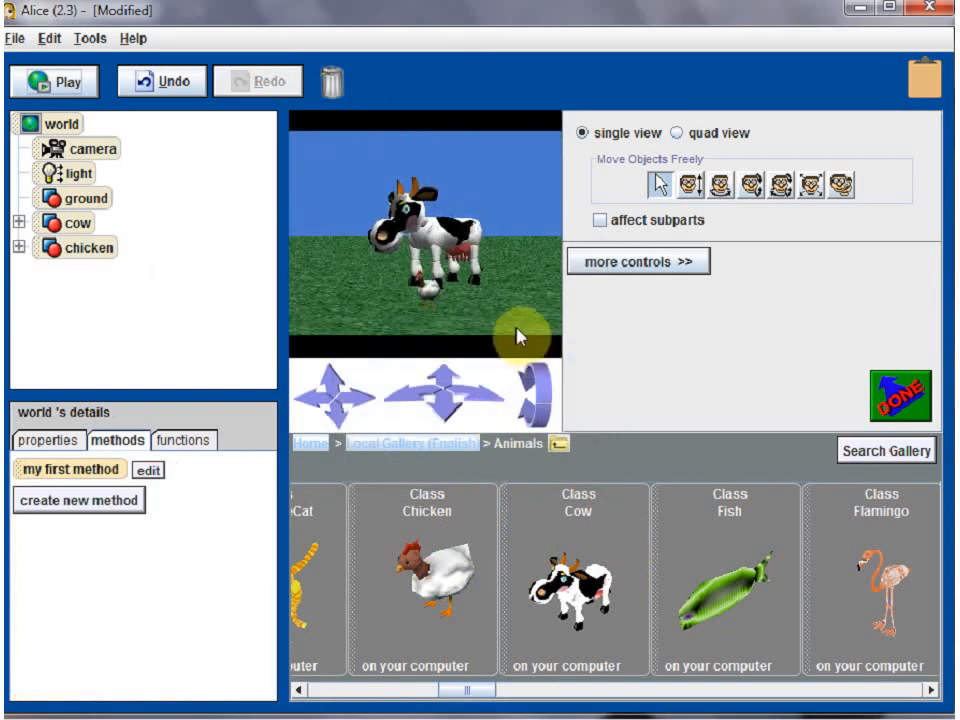
Place the chicken on the grass behind the cow, shift the cow farther away from it, and finish the object layout.
left_click_drag(437, 297, 562, 315)
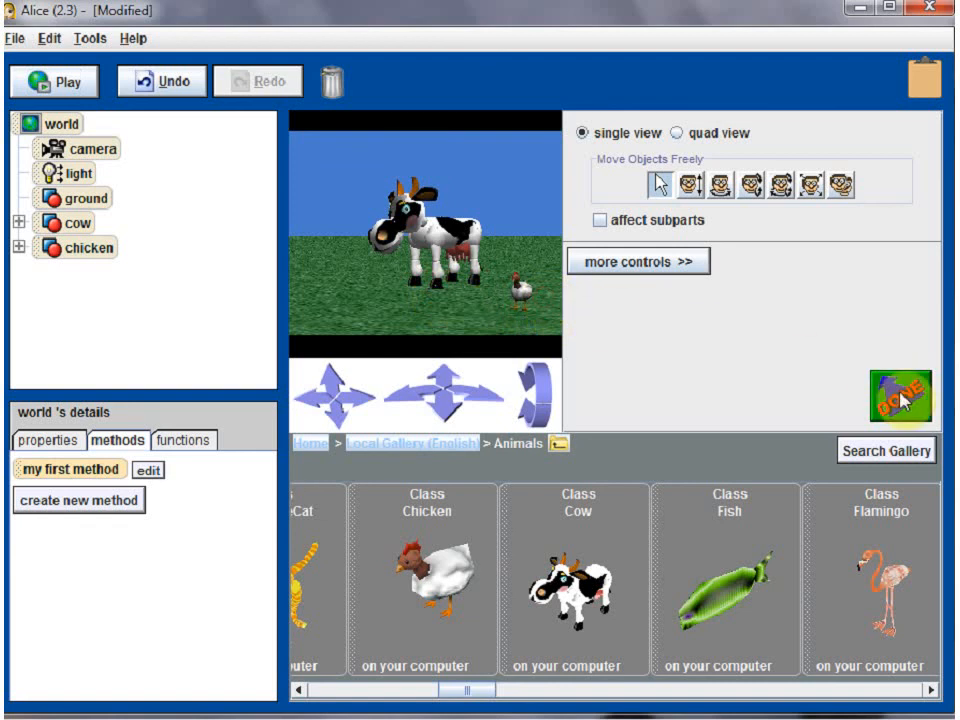
left_click_drag(465, 246, 400, 255)
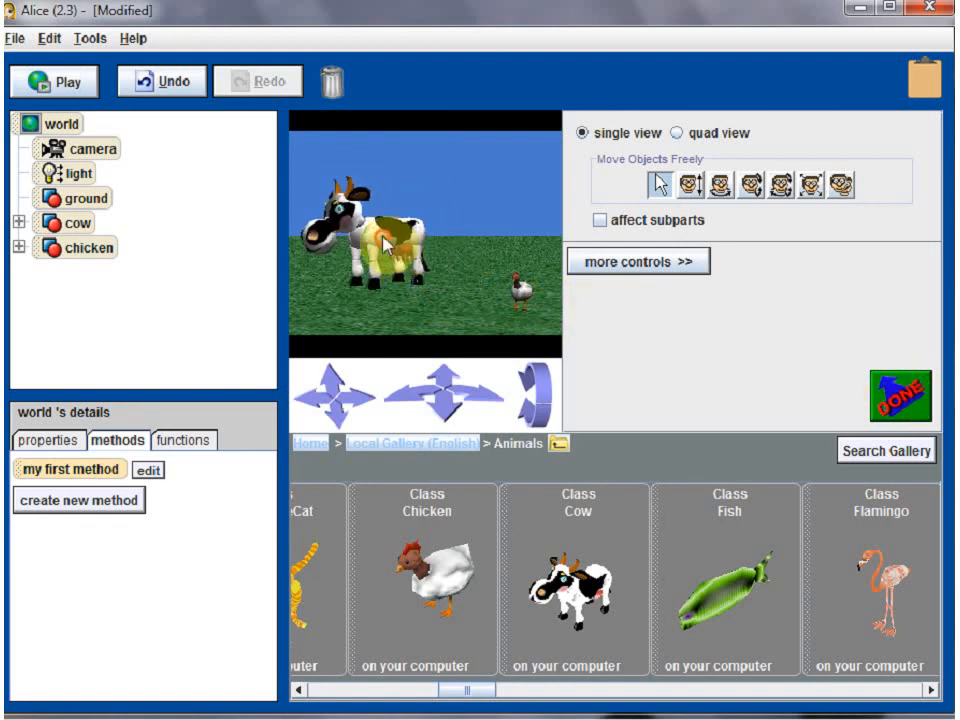
left_click(890, 393)
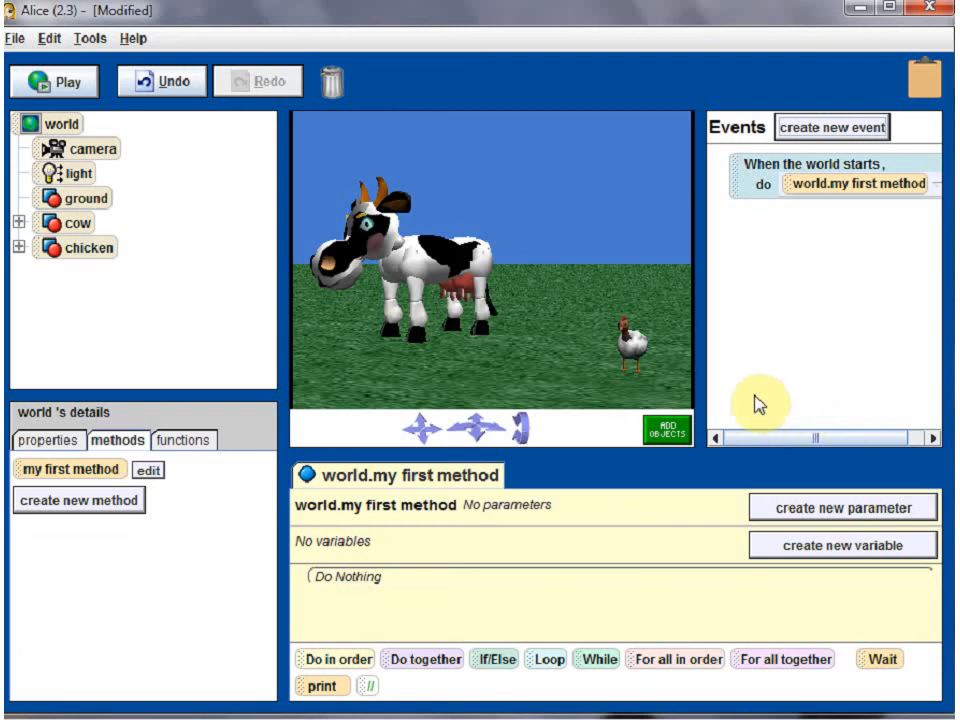
Make the chicken twice as big by applying its resize method.
left_click(633, 348)
right_click(636, 350)
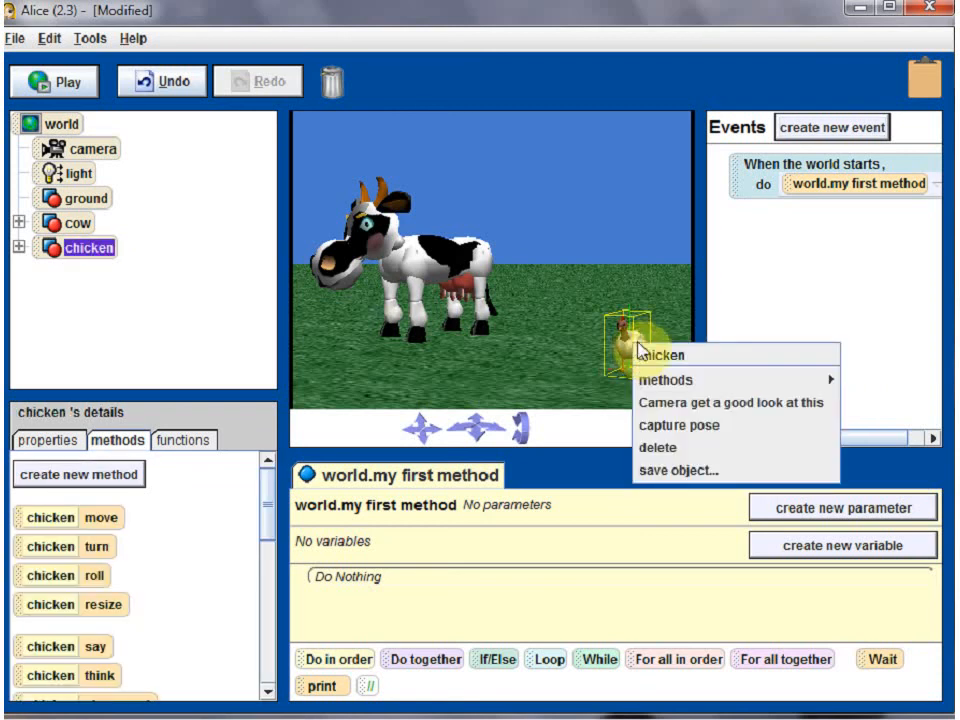
mouse_move(752, 381)
mouse_move(893, 71)
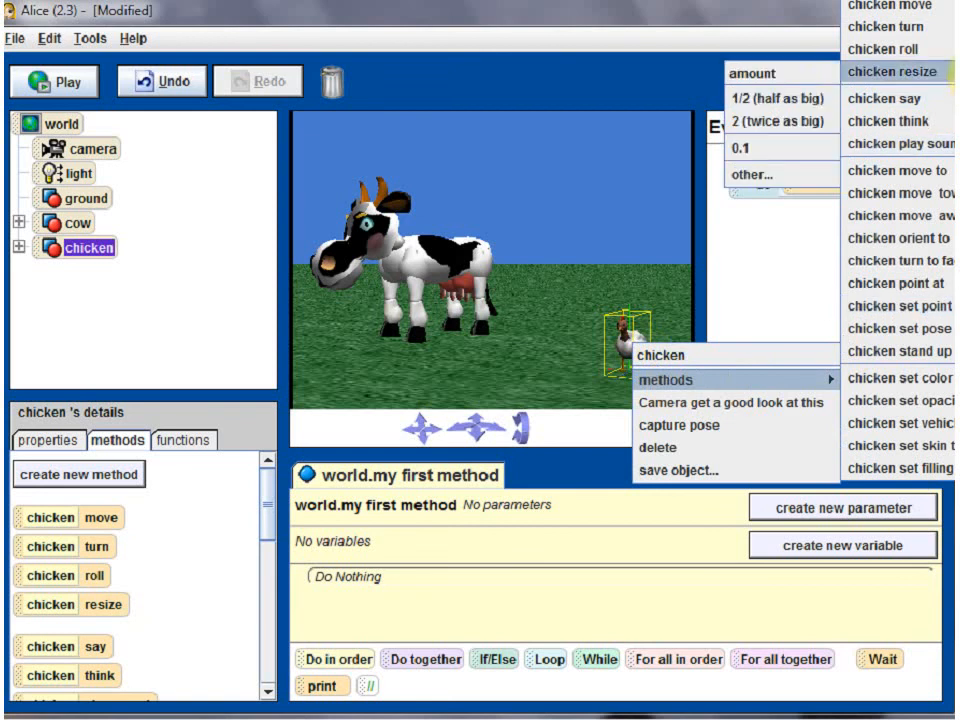
left_click(789, 121)
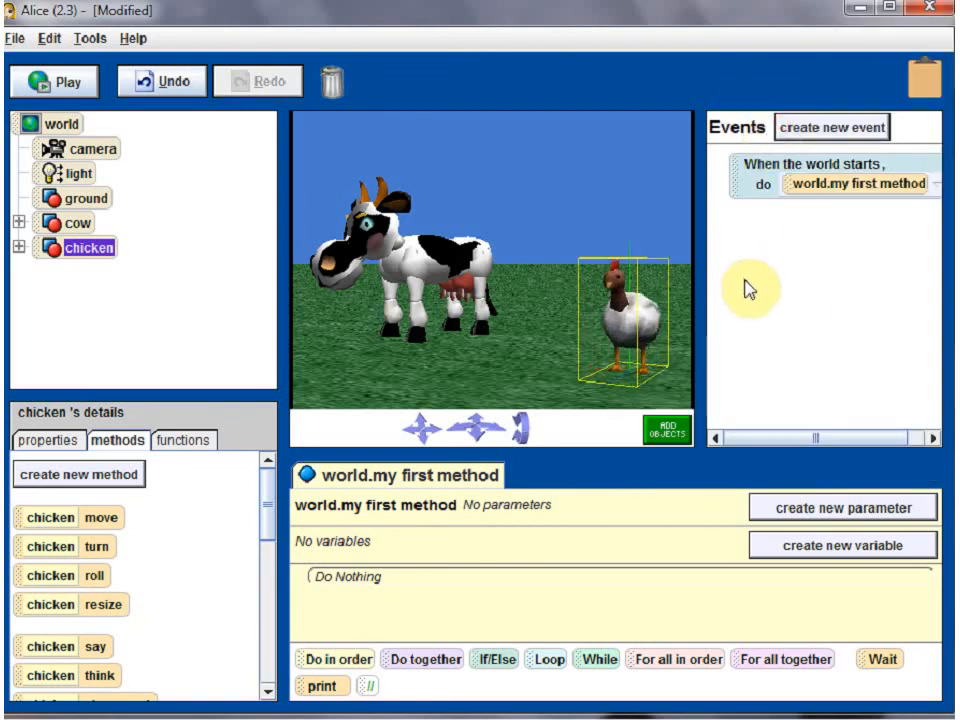
Apply the chicken's move to method in the world view with the entire cow as target, and undo that move.
left_click_drag(268, 503, 270, 578)
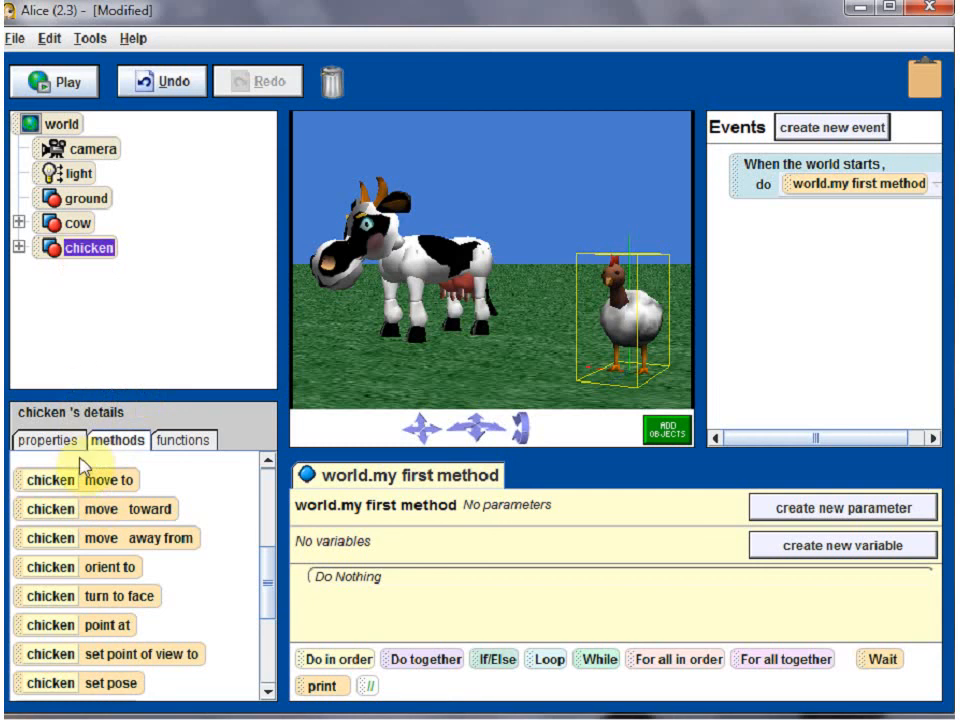
left_click_drag(64, 485, 452, 362)
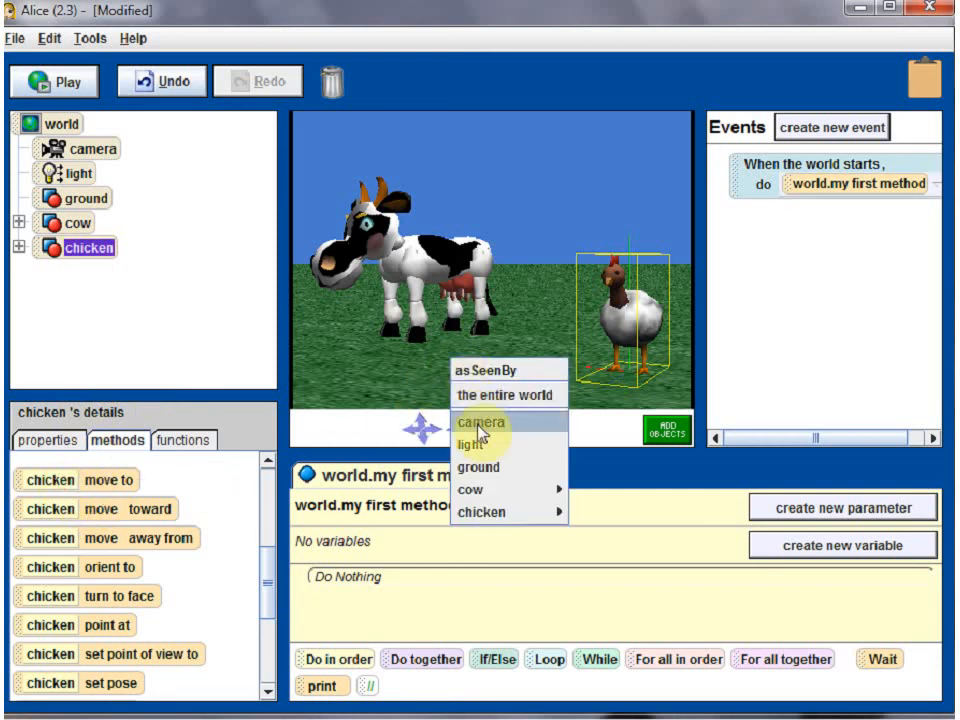
mouse_move(489, 490)
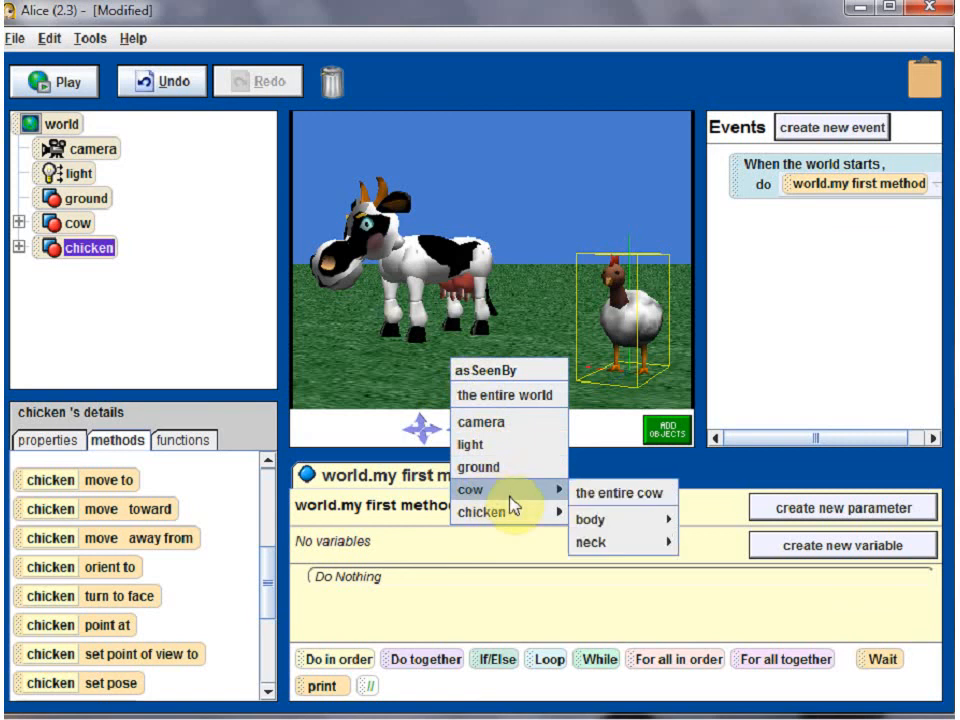
left_click(620, 504)
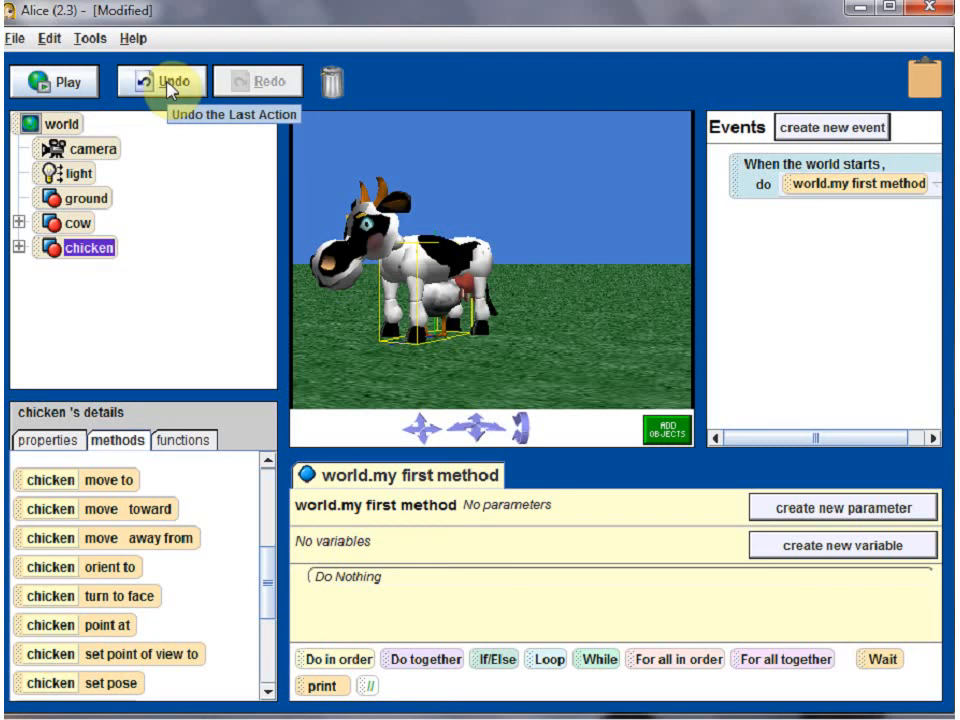
left_click(169, 89)
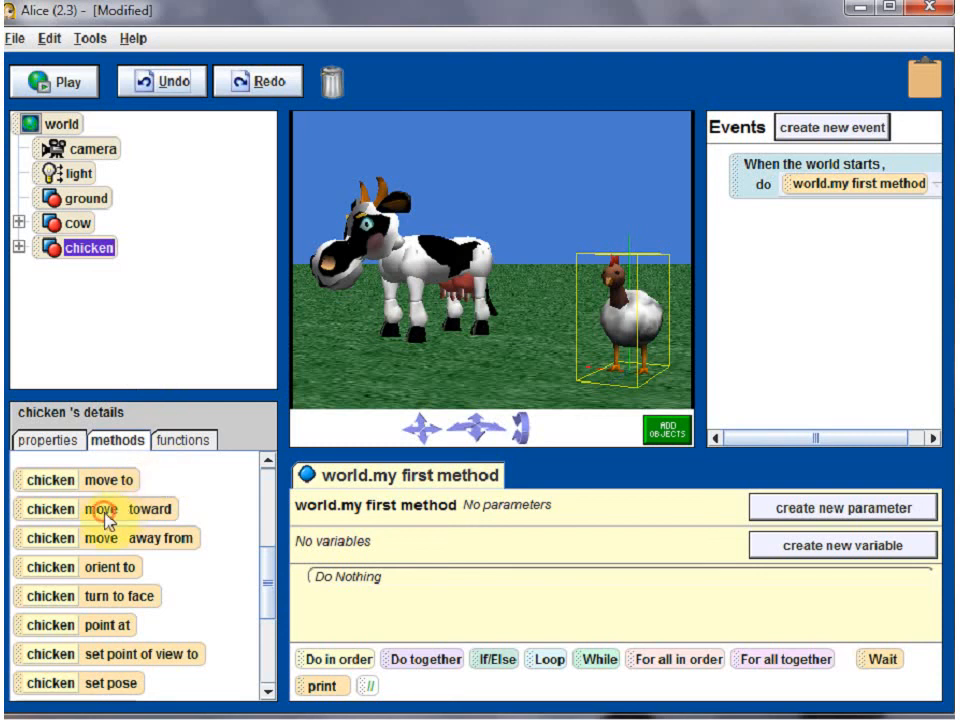
Move the chicken 1/2 meter toward the entire cow by applying its move toward method in the world view.
left_click_drag(63, 511, 364, 378)
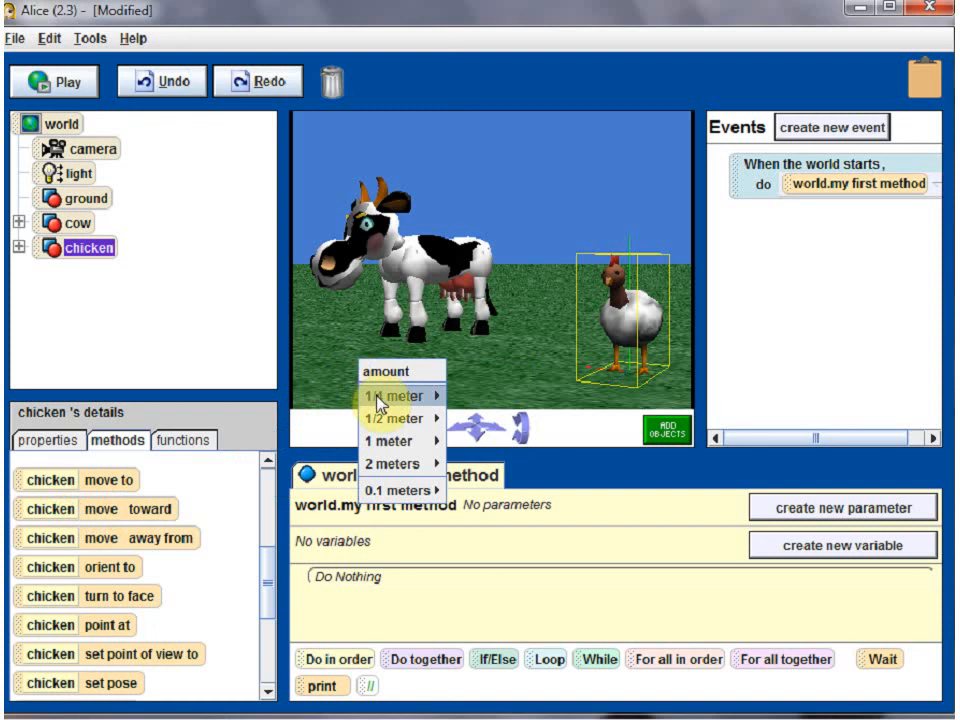
mouse_move(392, 418)
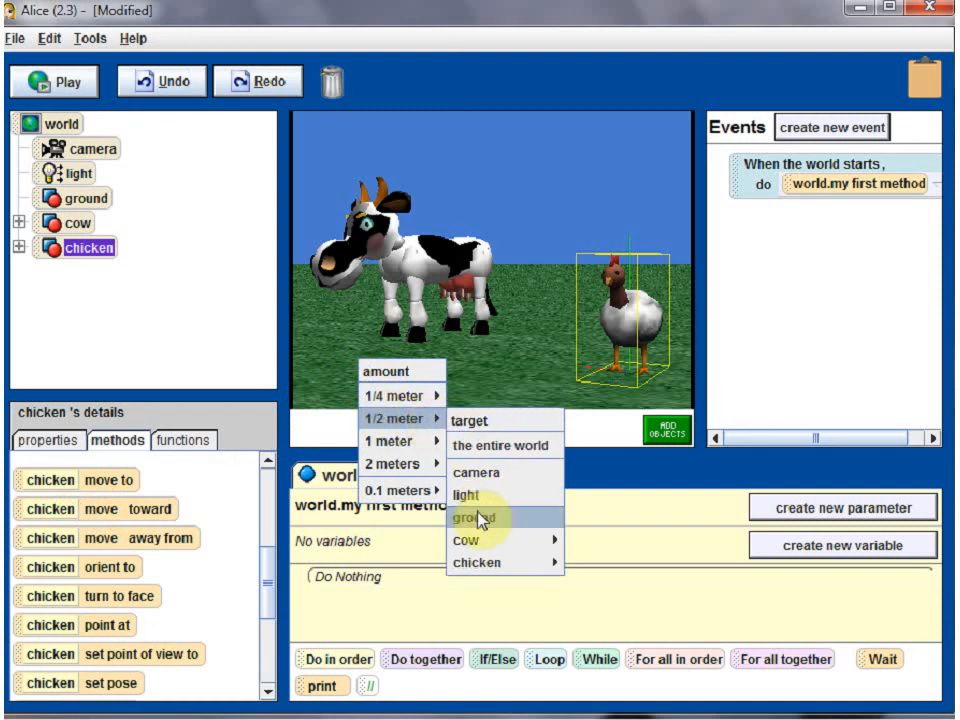
mouse_move(486, 542)
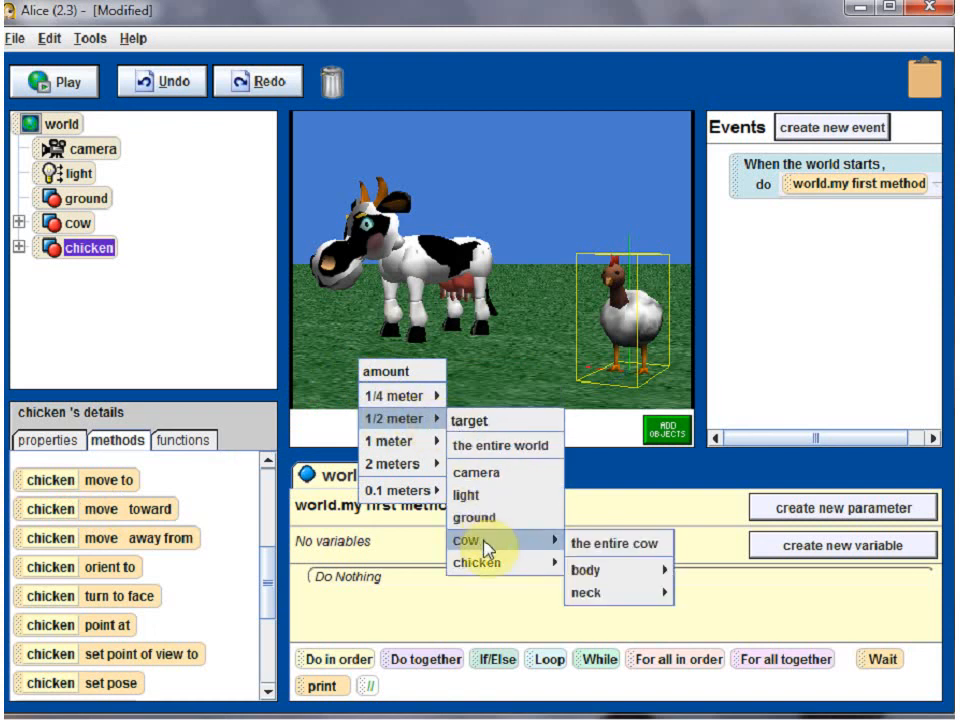
left_click(596, 549)
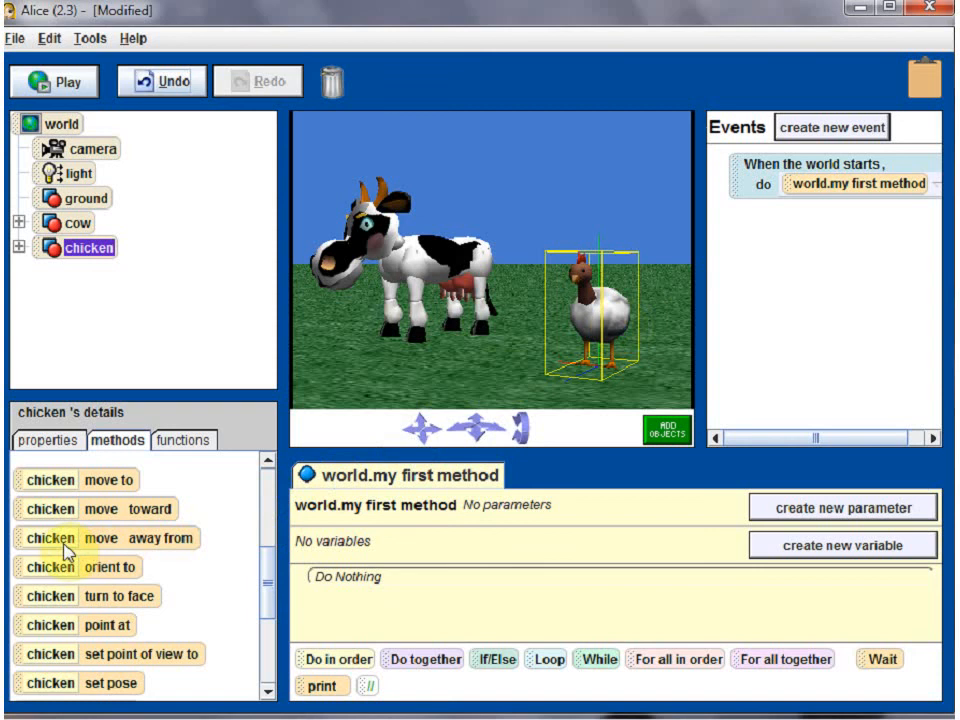
Move the chicken 1/2 meter away from the entire cow by applying its move away from method in the world view.
left_click_drag(60, 548, 394, 354)
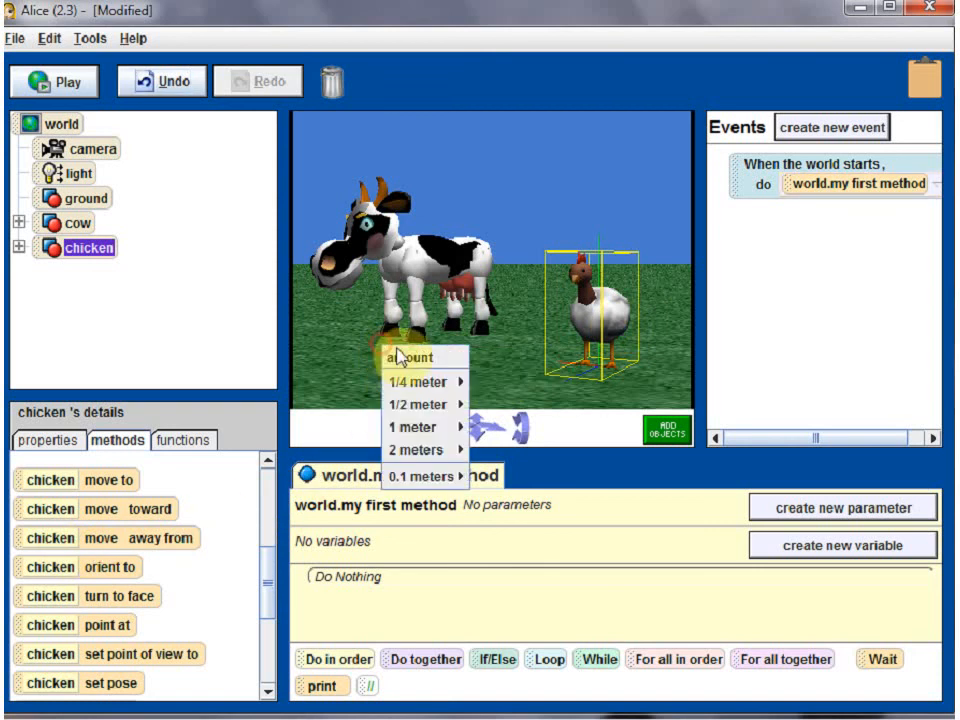
mouse_move(431, 403)
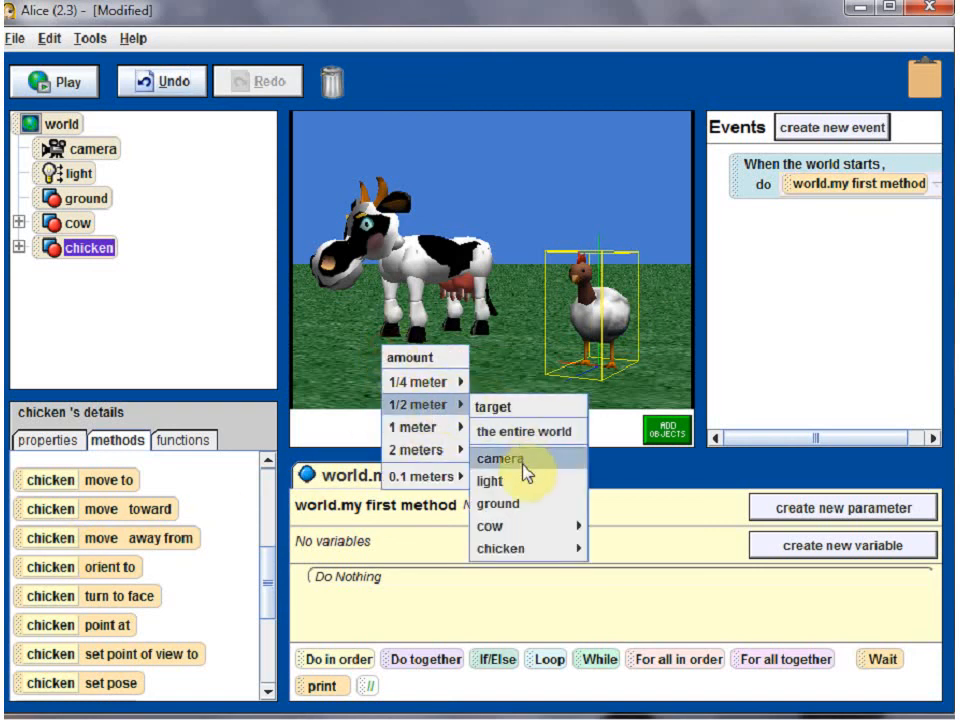
mouse_move(511, 528)
left_click(632, 529)
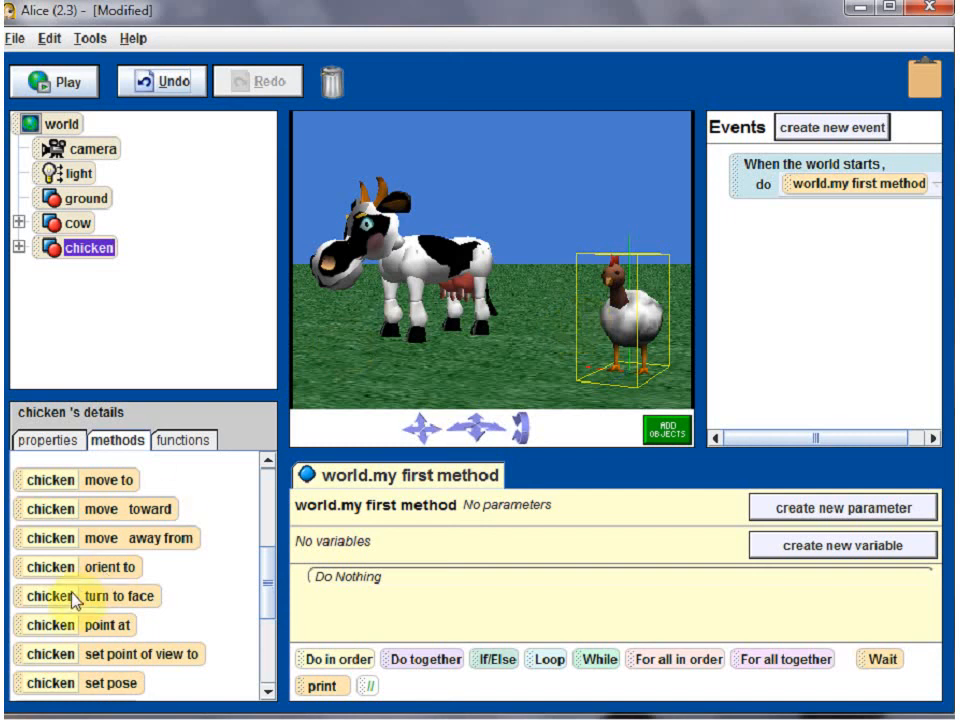
Turn the chicken to face the entire cow by applying its turn to face method in the world view.
left_click_drag(68, 600, 388, 370)
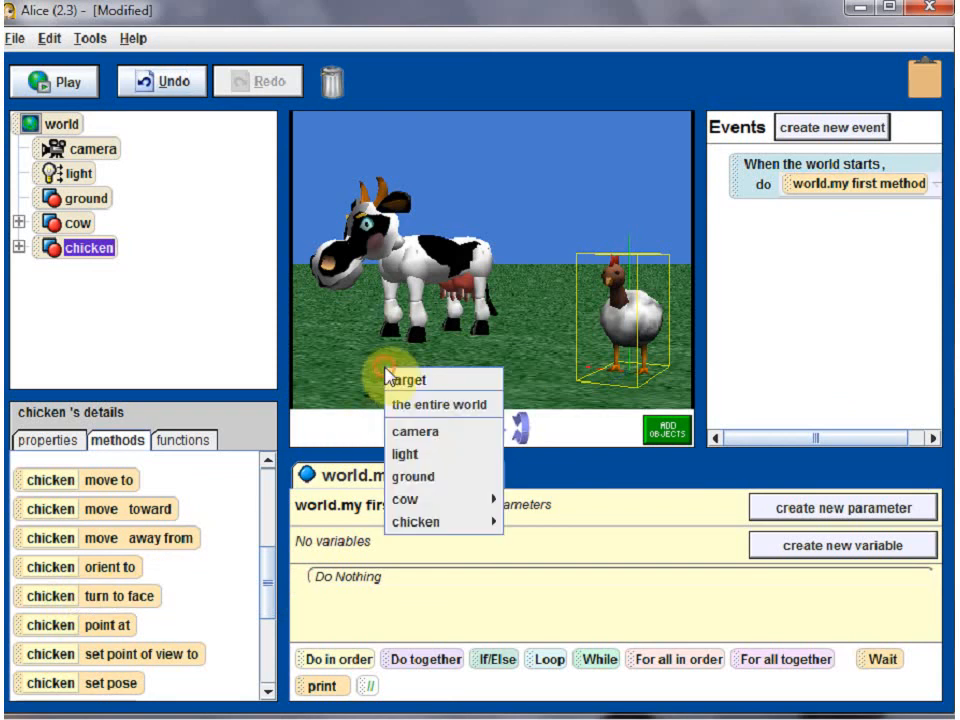
mouse_move(440, 498)
left_click(546, 500)
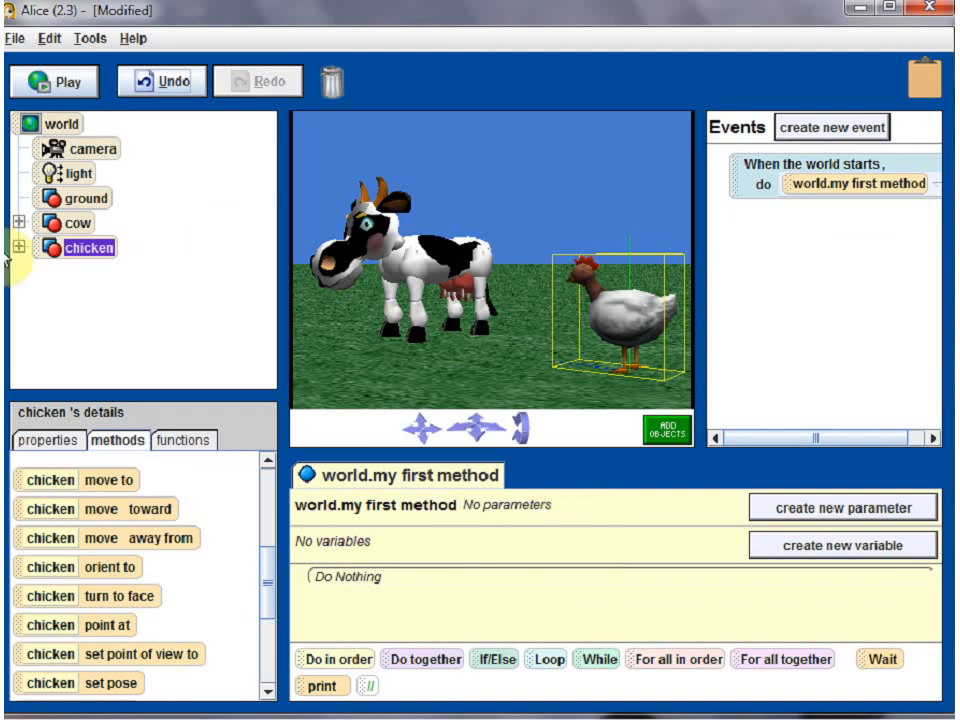
Orient the cow to the entire chicken by applying the cow's orient to method in the world view.
left_click(77, 223)
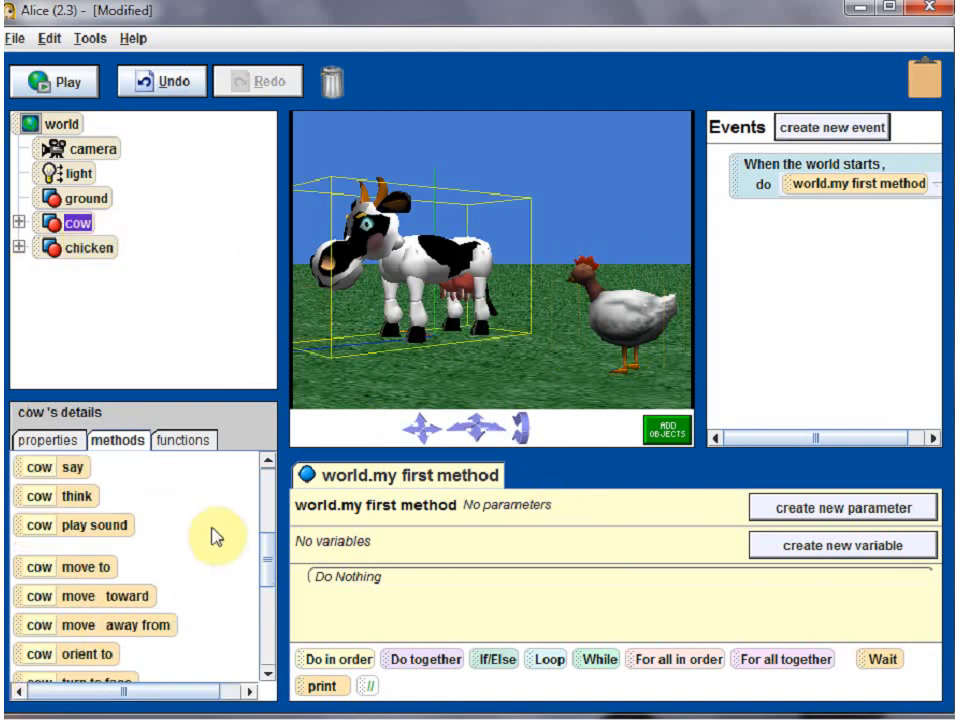
scroll(272, 582, "down", 2)
scroll(272, 582, "down", 1)
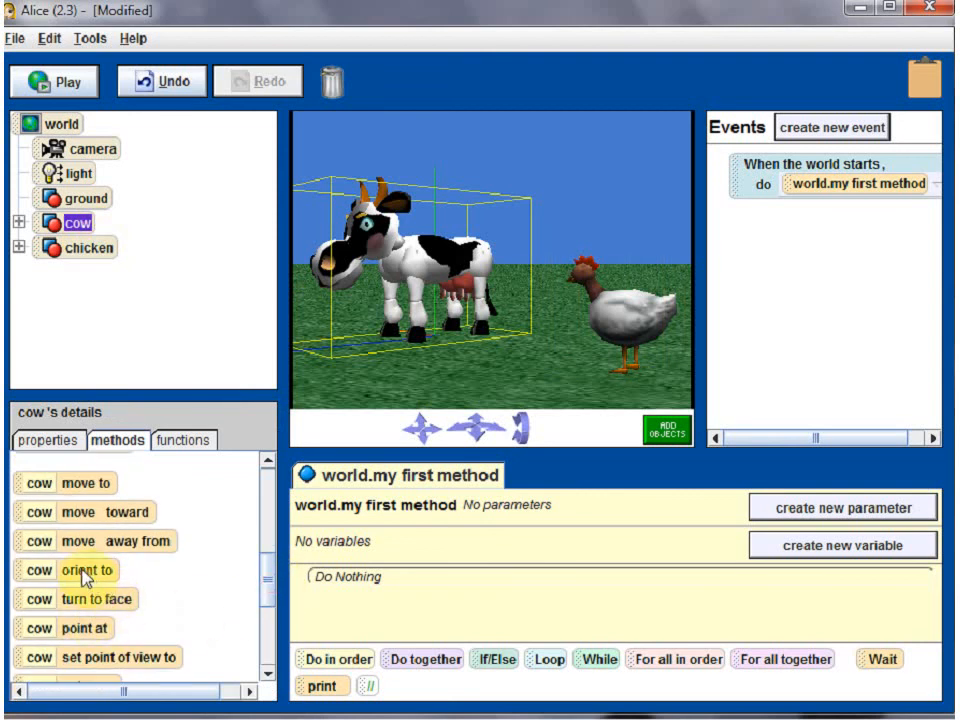
left_click_drag(85, 577, 378, 381)
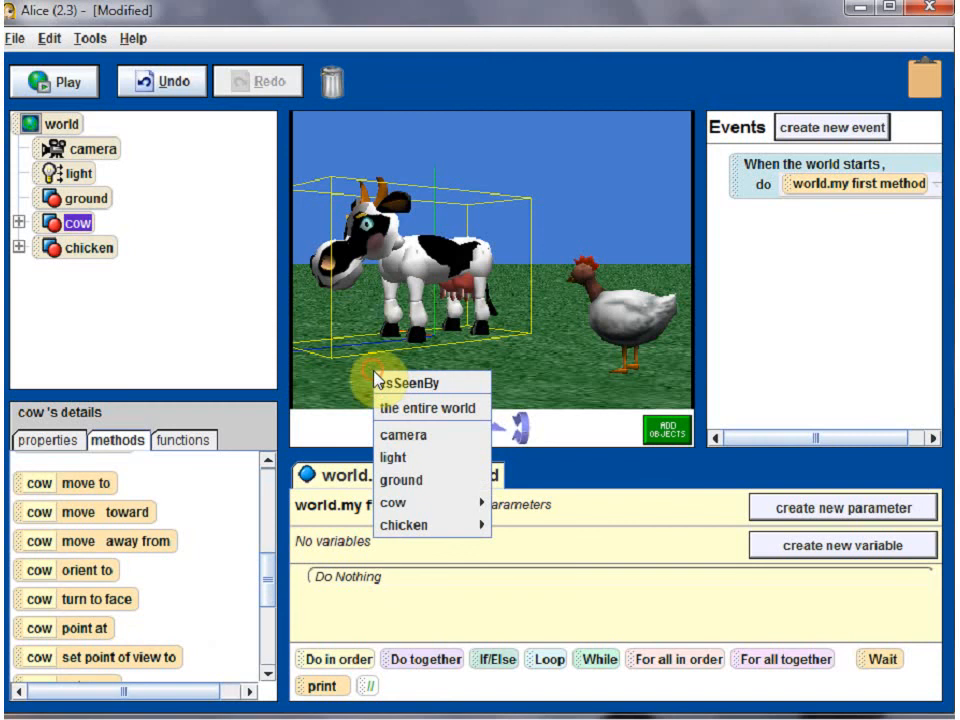
mouse_move(474, 525)
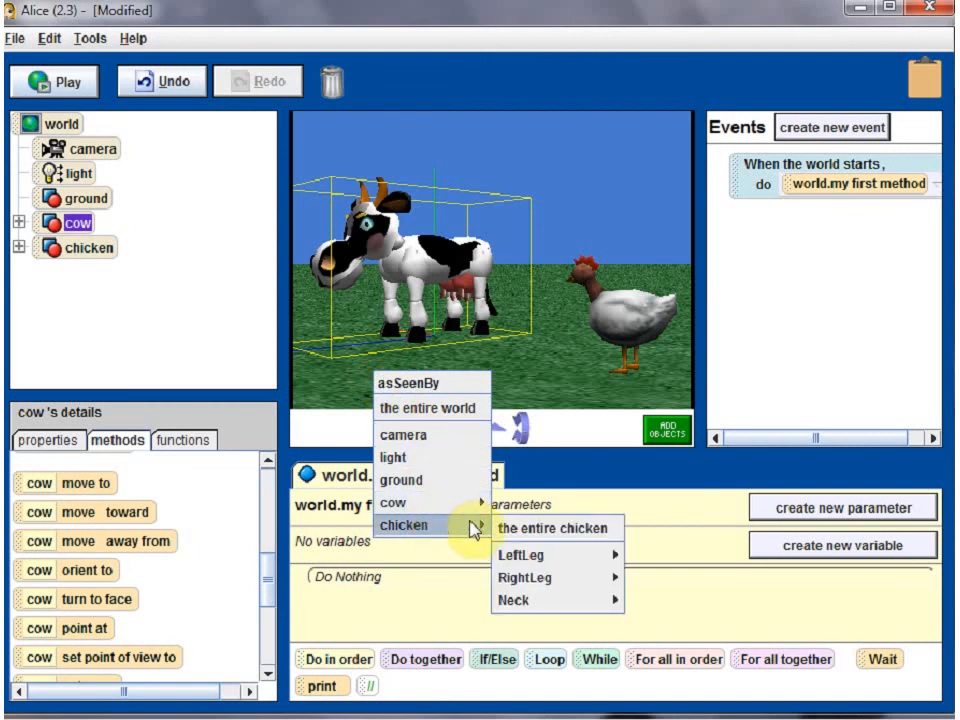
left_click(523, 529)
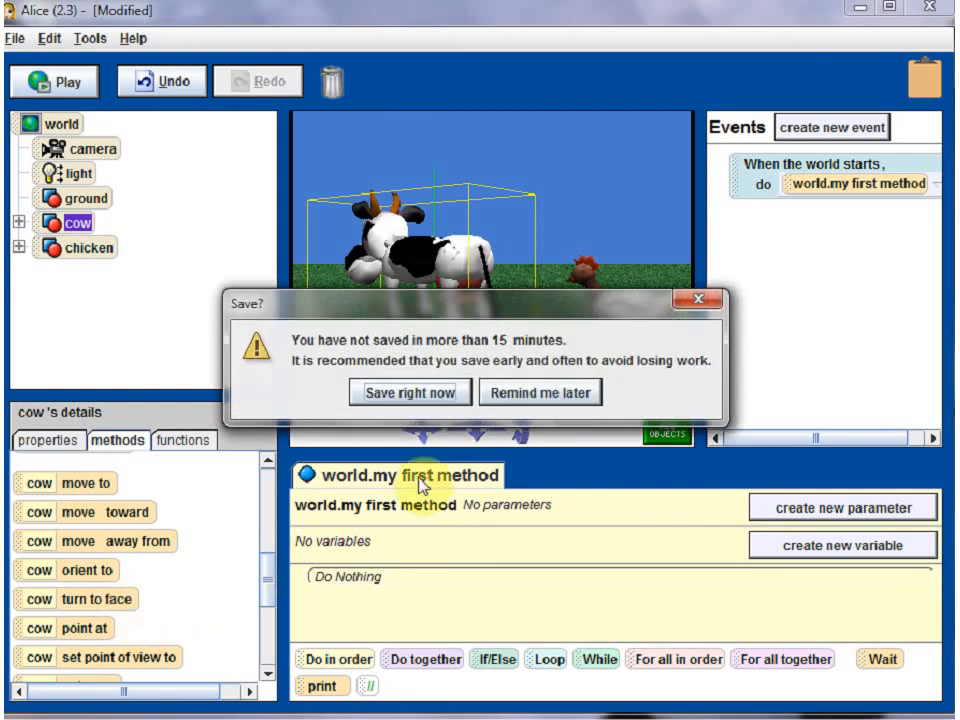
Save the world to the Desktop as object_movements.
left_click(436, 394)
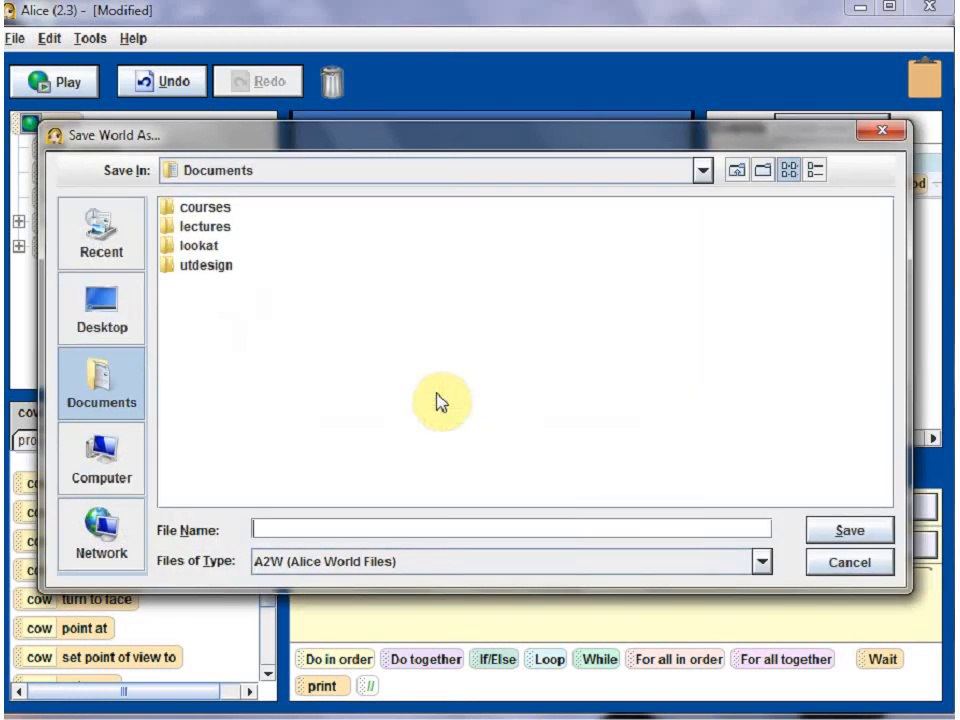
left_click(138, 326)
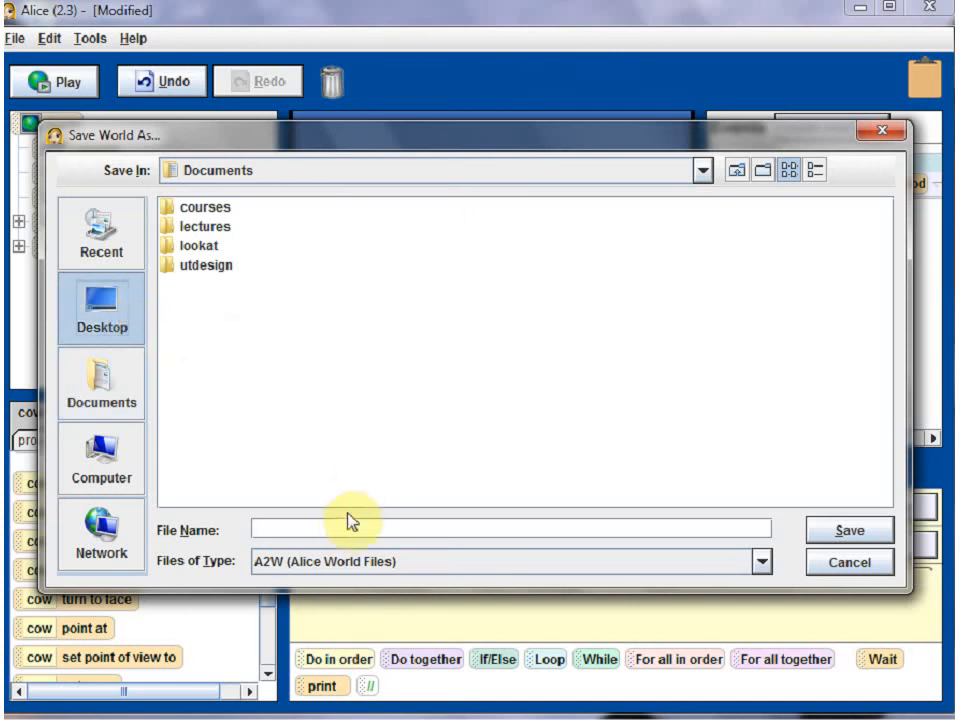
left_click(378, 518)
type("object_movements")
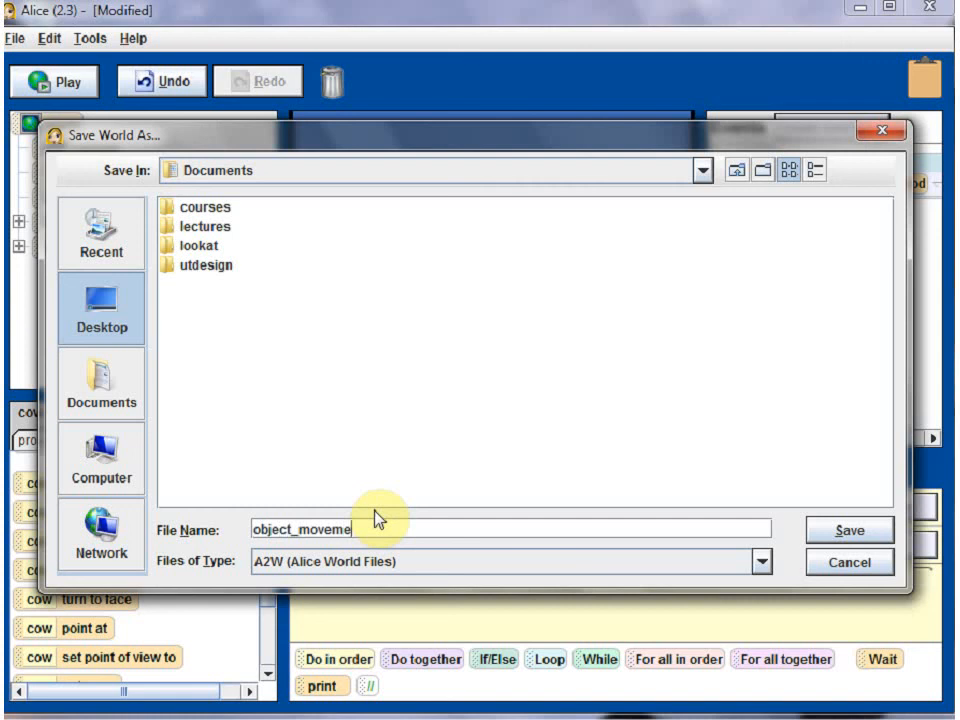
left_click(851, 531)
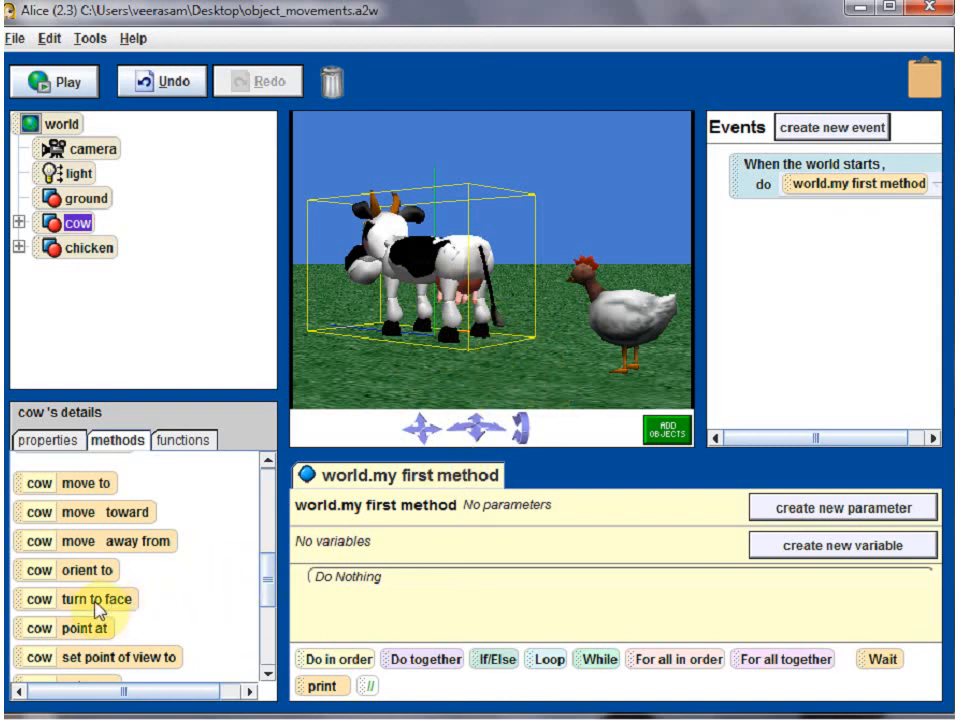
Turn the cow to face the entire chicken by applying its turn to face method in the world view.
left_click_drag(97, 610, 386, 383)
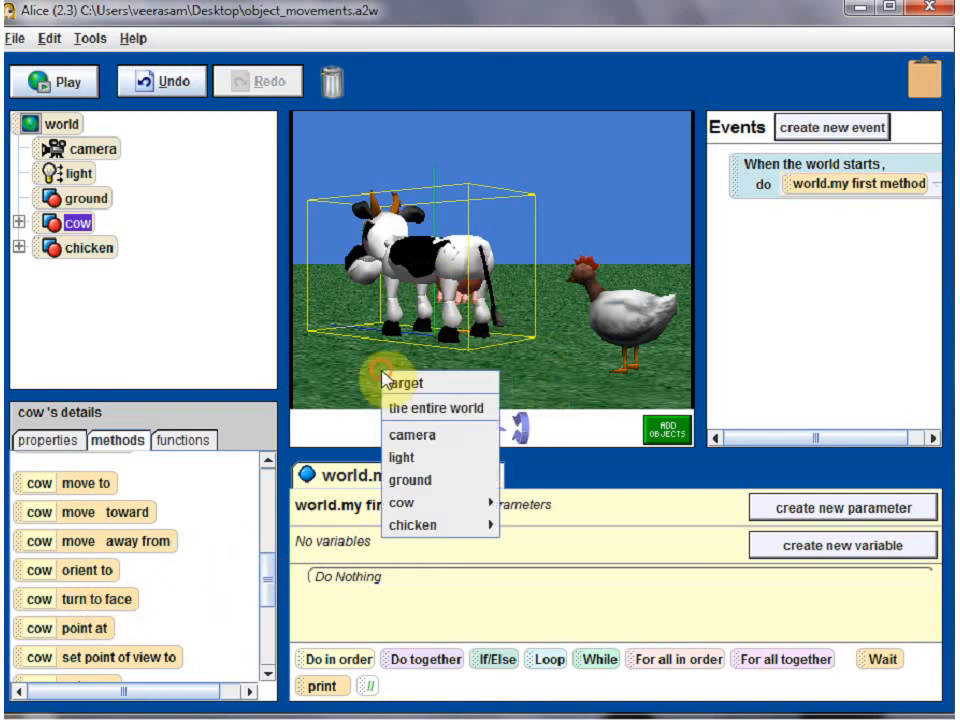
mouse_move(482, 529)
left_click(531, 528)
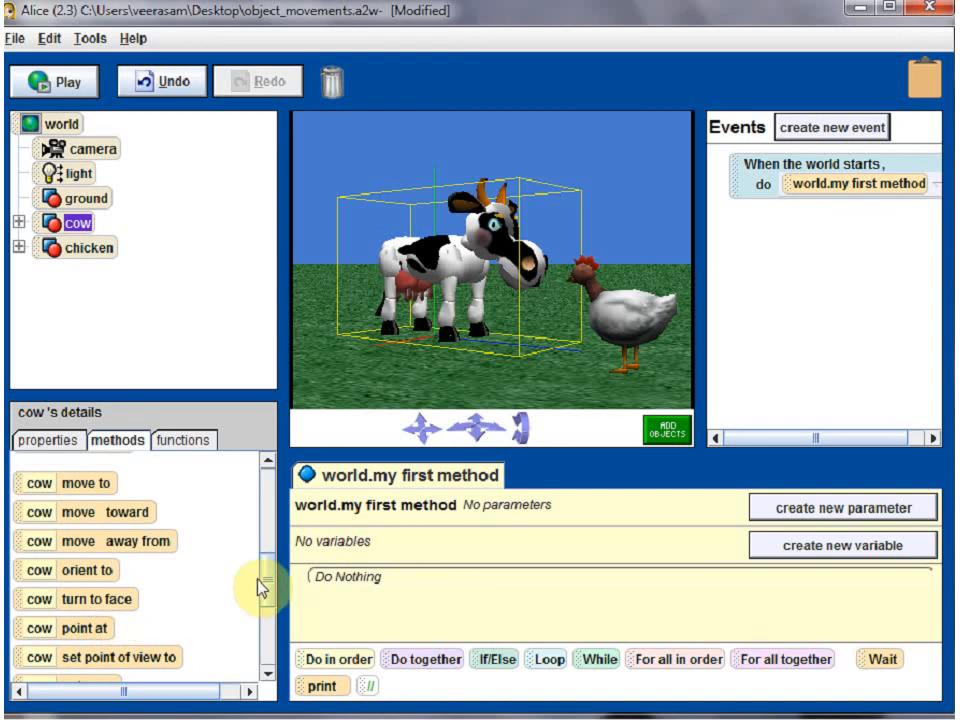
left_click_drag(268, 588, 268, 615)
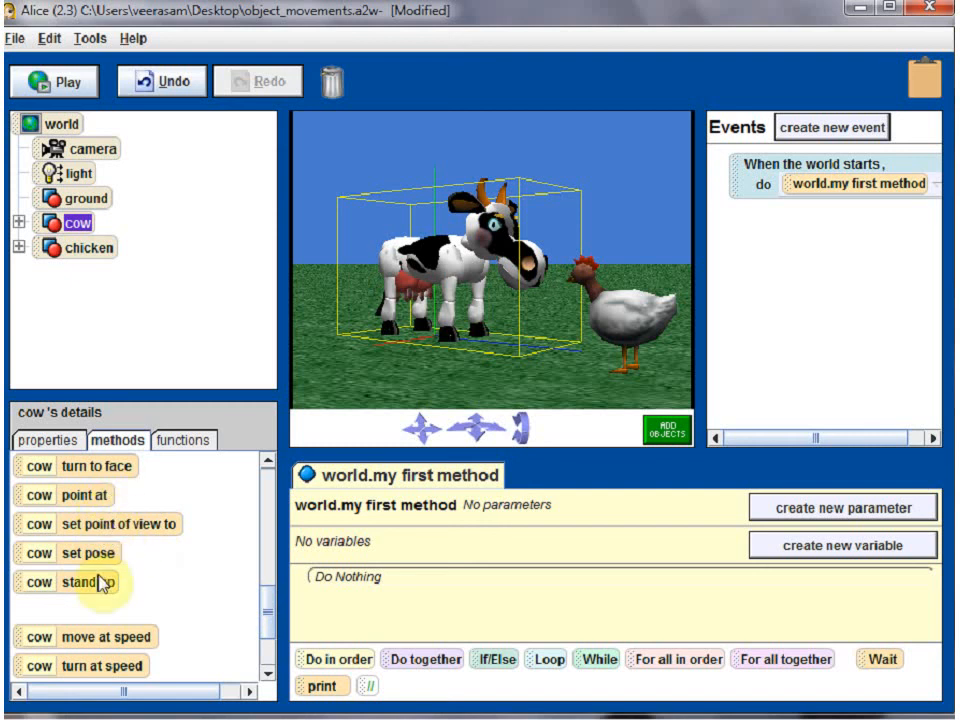
mouse_move(262, 607)
left_mouse_down()
mouse_move(266, 647)
mouse_move(272, 606)
left_mouse_up()
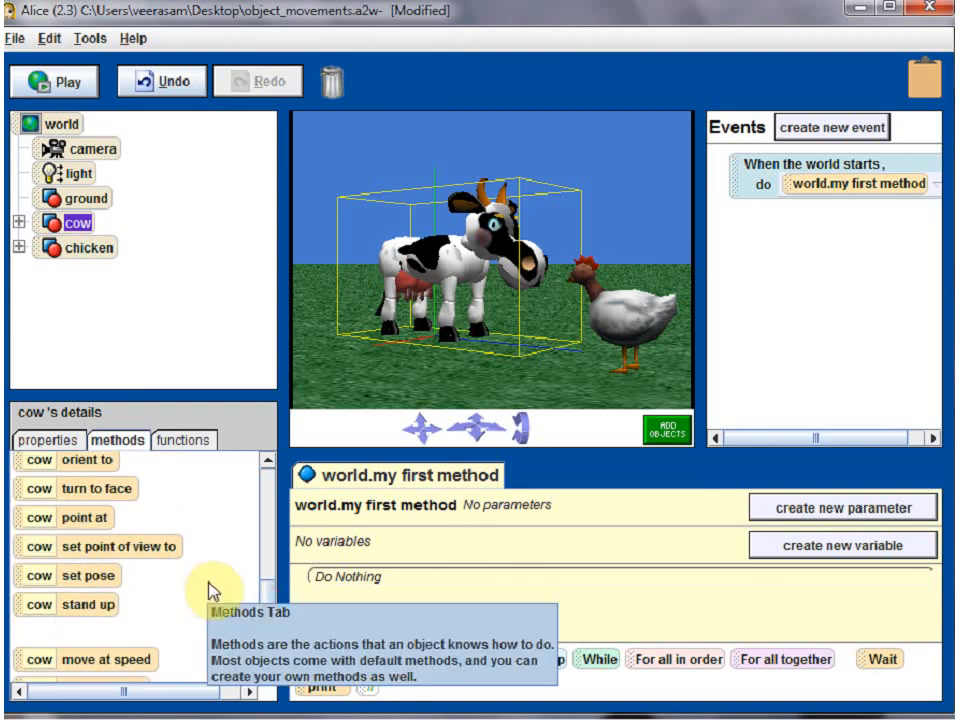